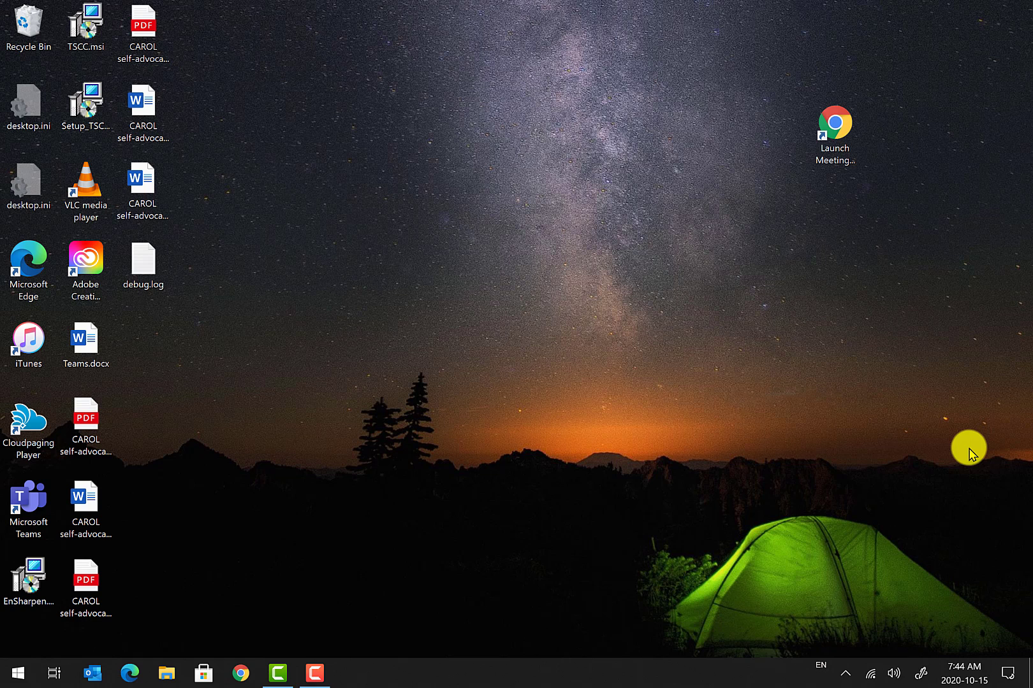
Launch Google Chrome from the Windows taskbar.
click(240, 673)
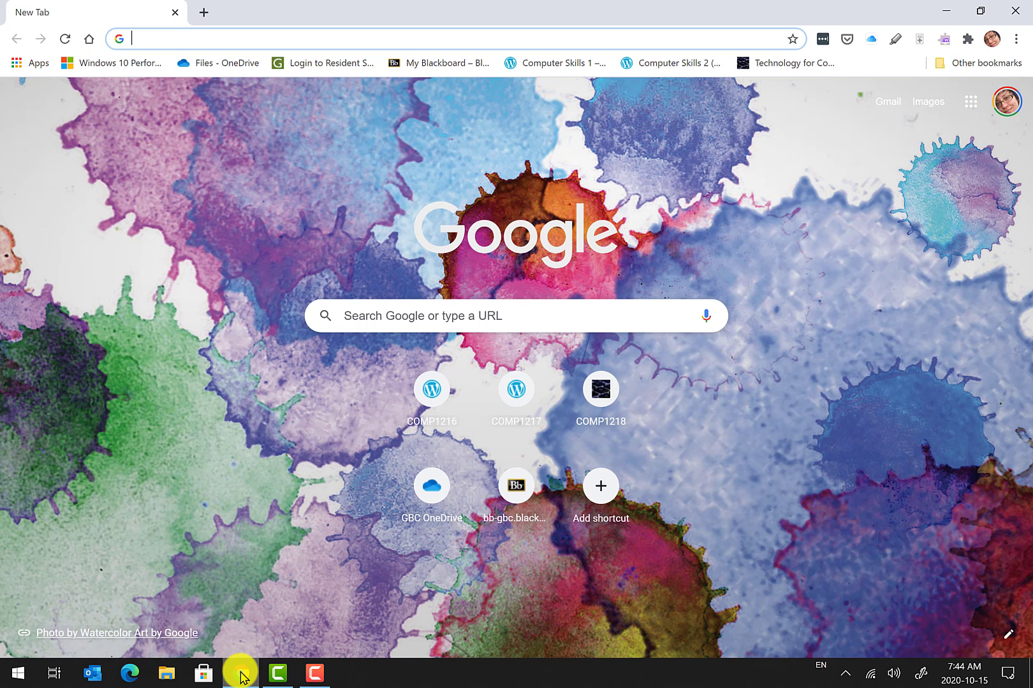
Go to onedrive.com in Chrome, correcting the mistyped address ending.
text(onedrive.ca)
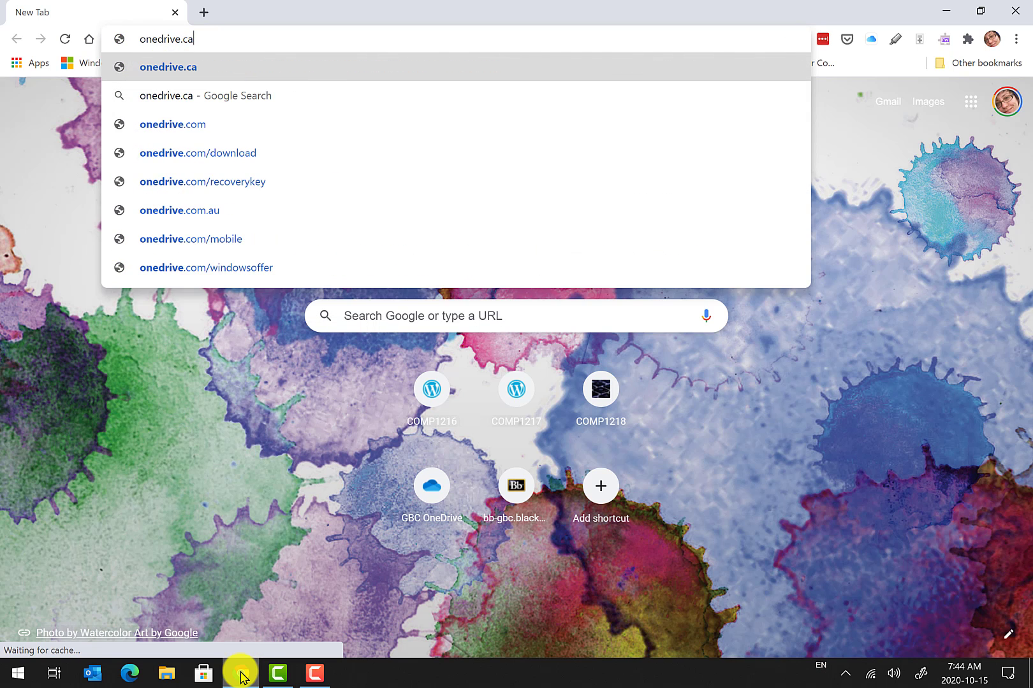
key(BackSpace)
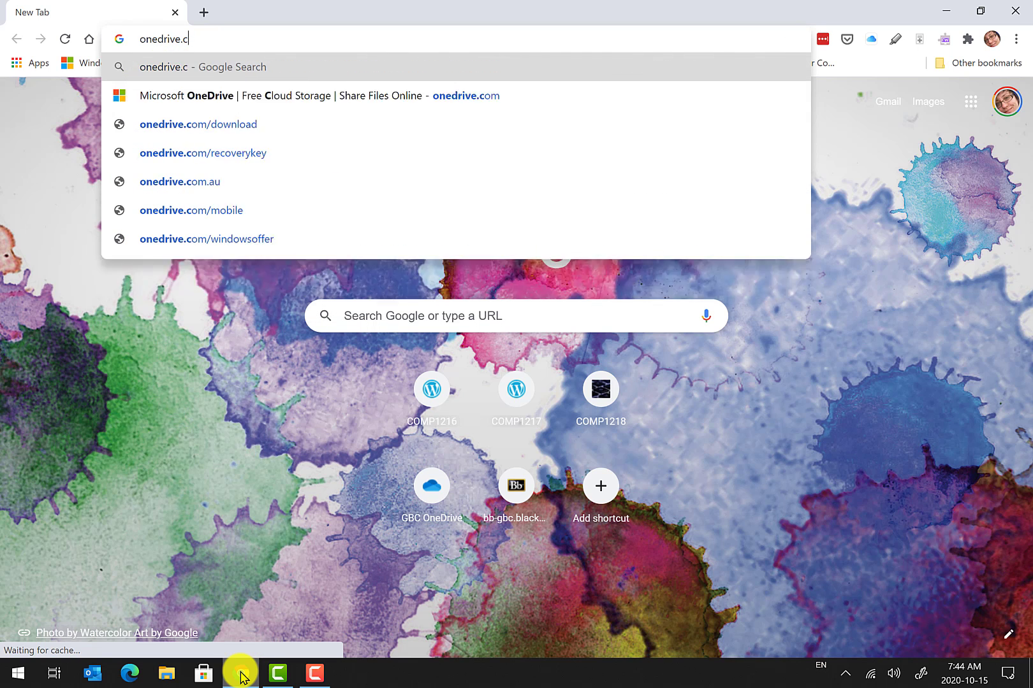
text(om)
key(Return)
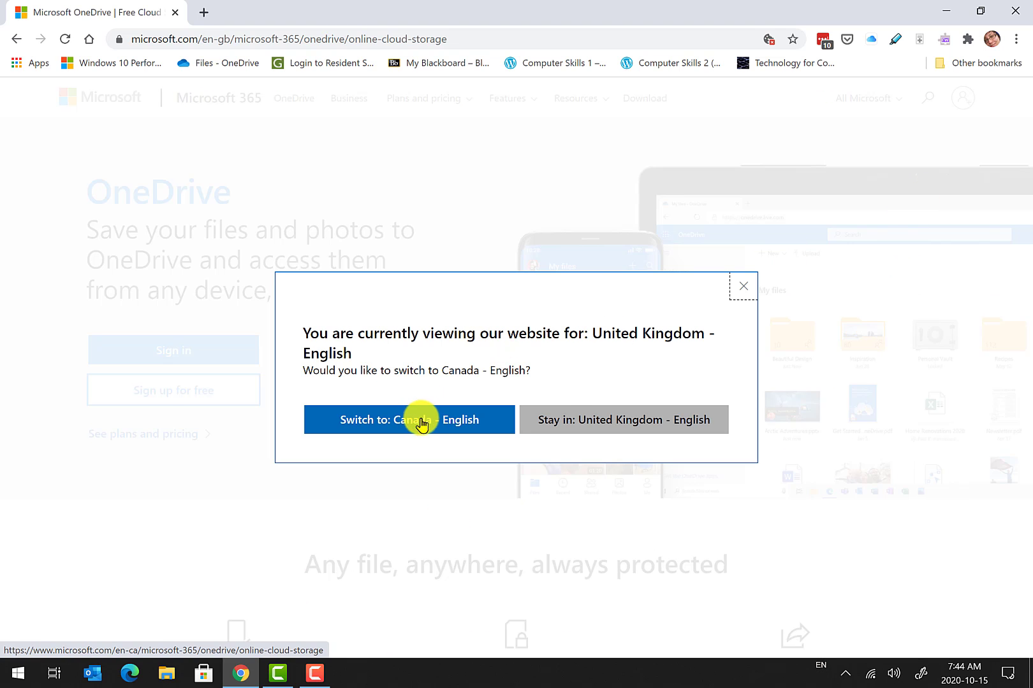
Switch OneDrive to Canada - English and start signing in with the school account e-mail.
click(420, 421)
click(950, 100)
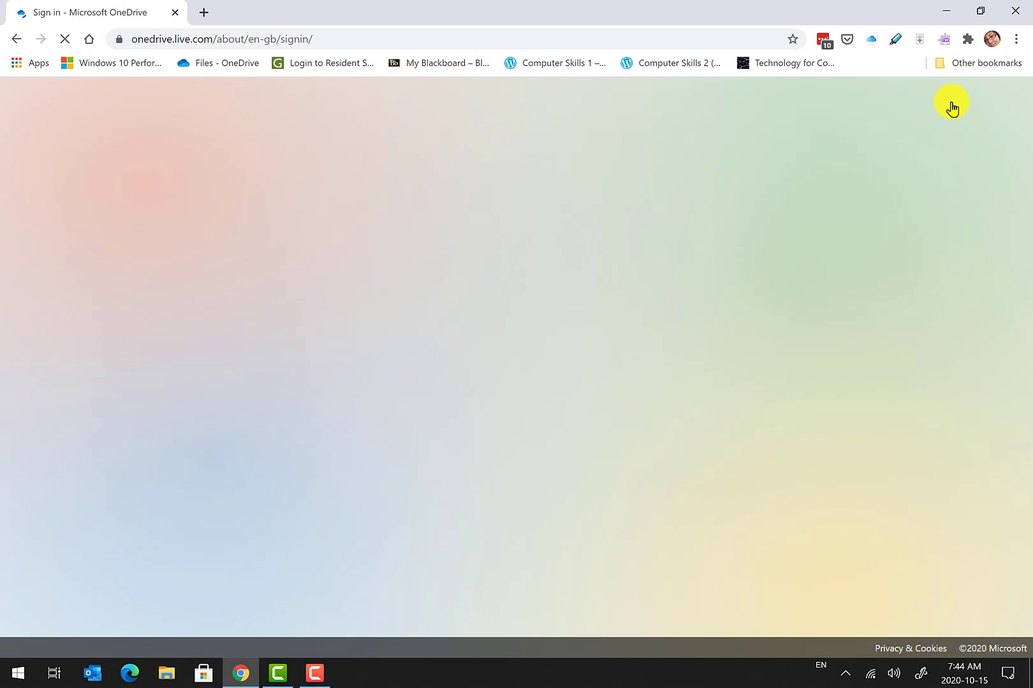
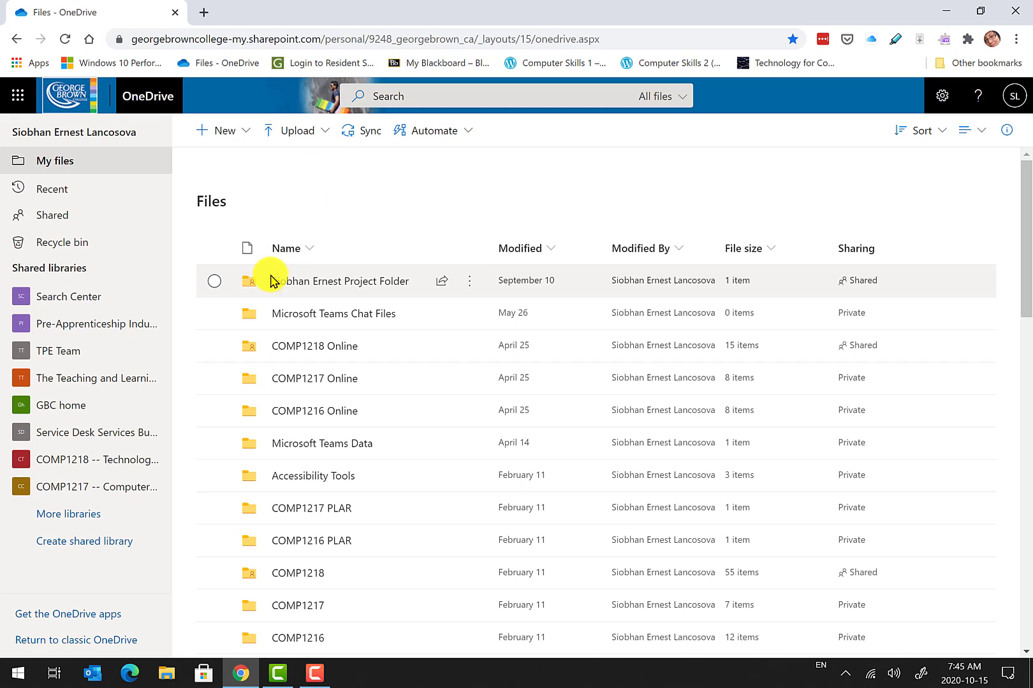
Open the project folder, then Starting Document.docx in Word for the web.
click(310, 283)
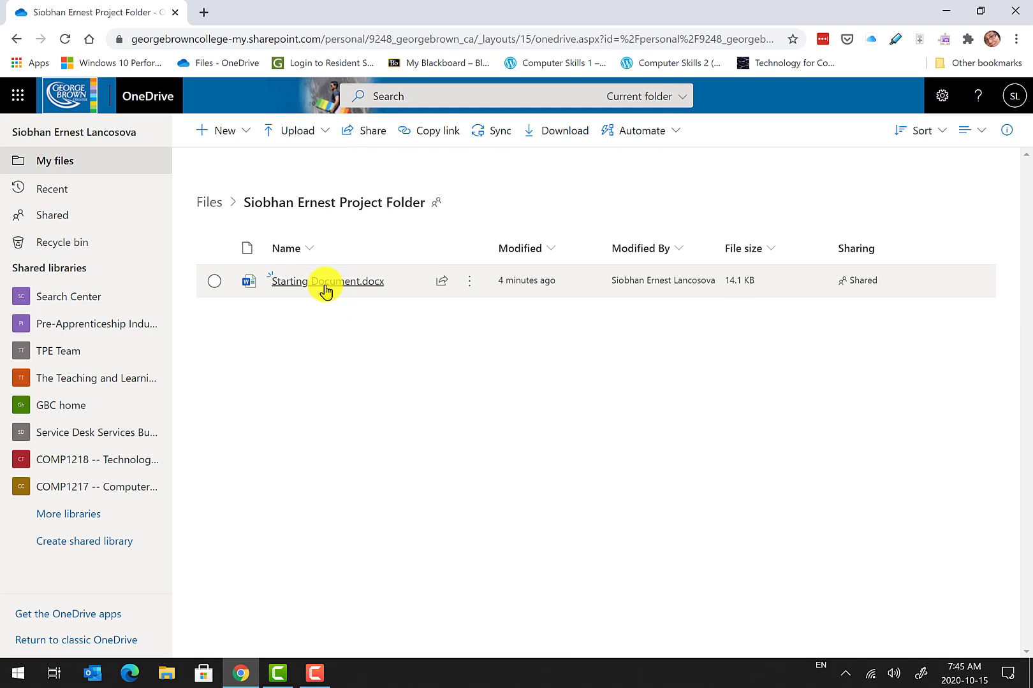
mouse_move(326, 290)
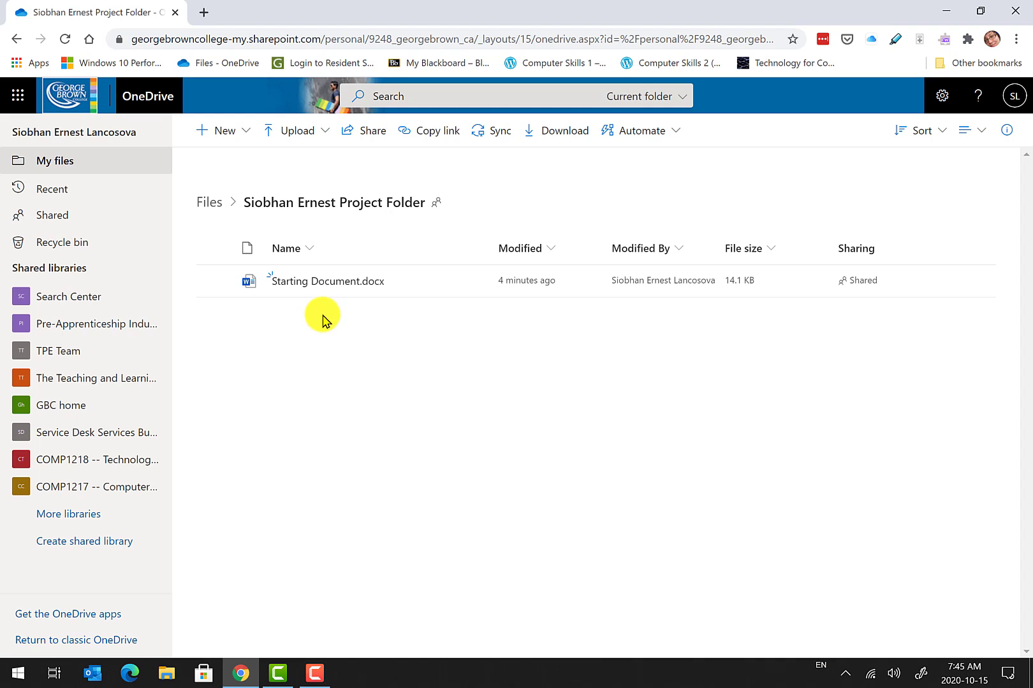
click(323, 284)
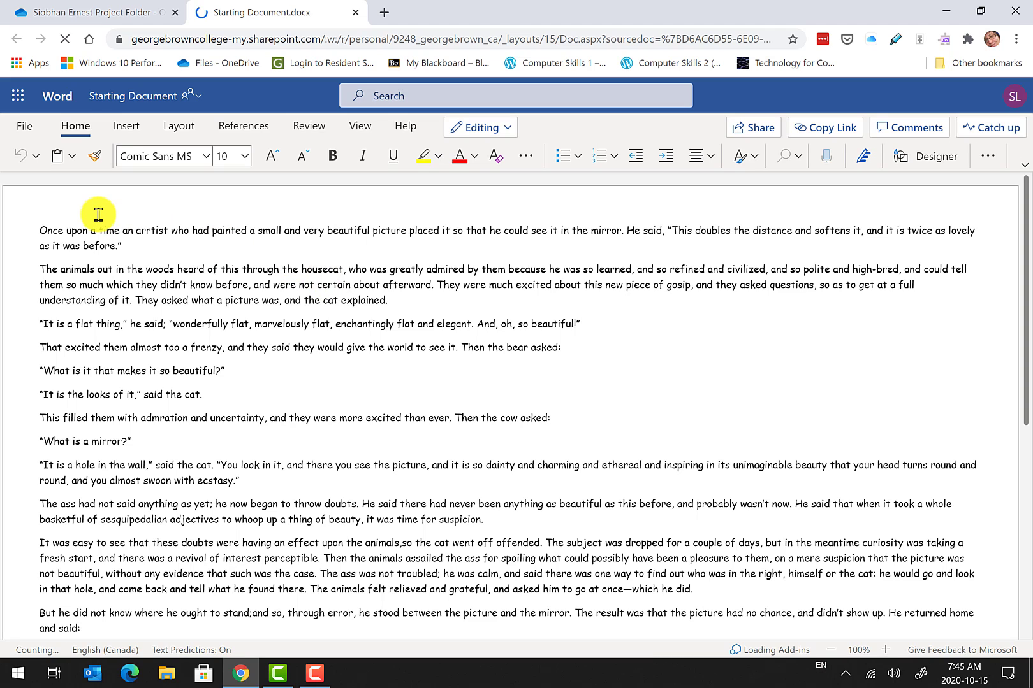
Rename the document to the author's name followed by 'Project File'.
click(129, 97)
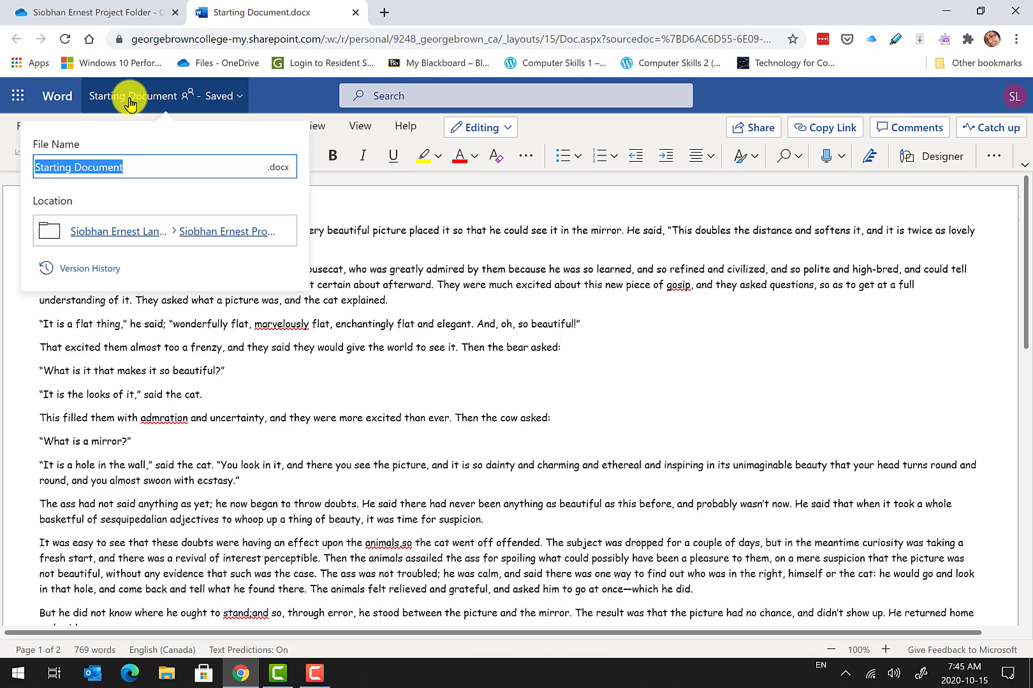
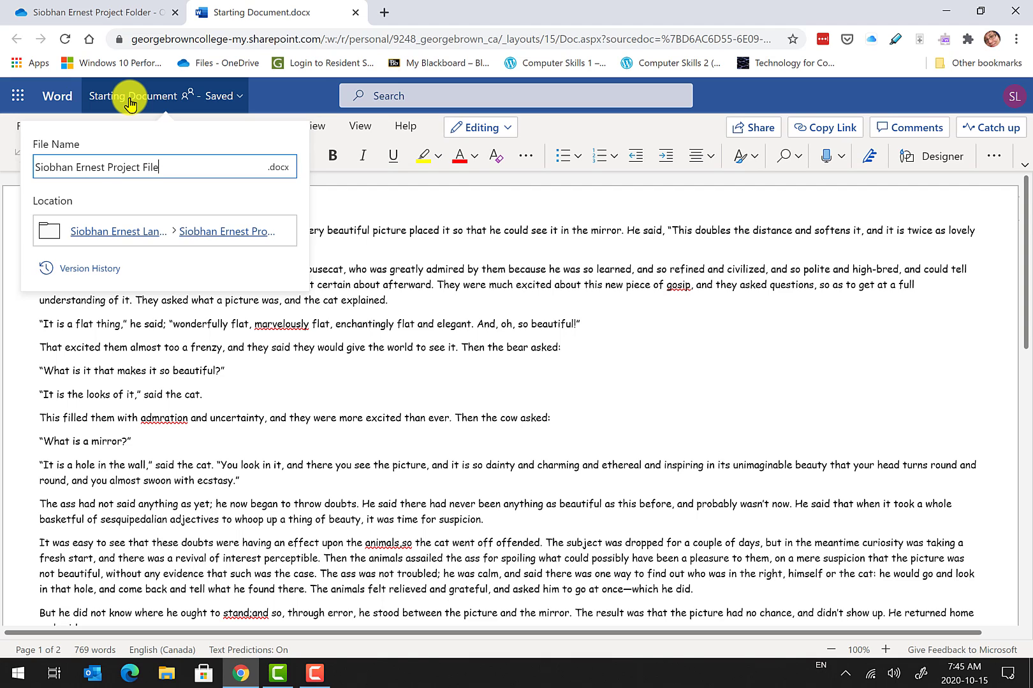
key(Return)
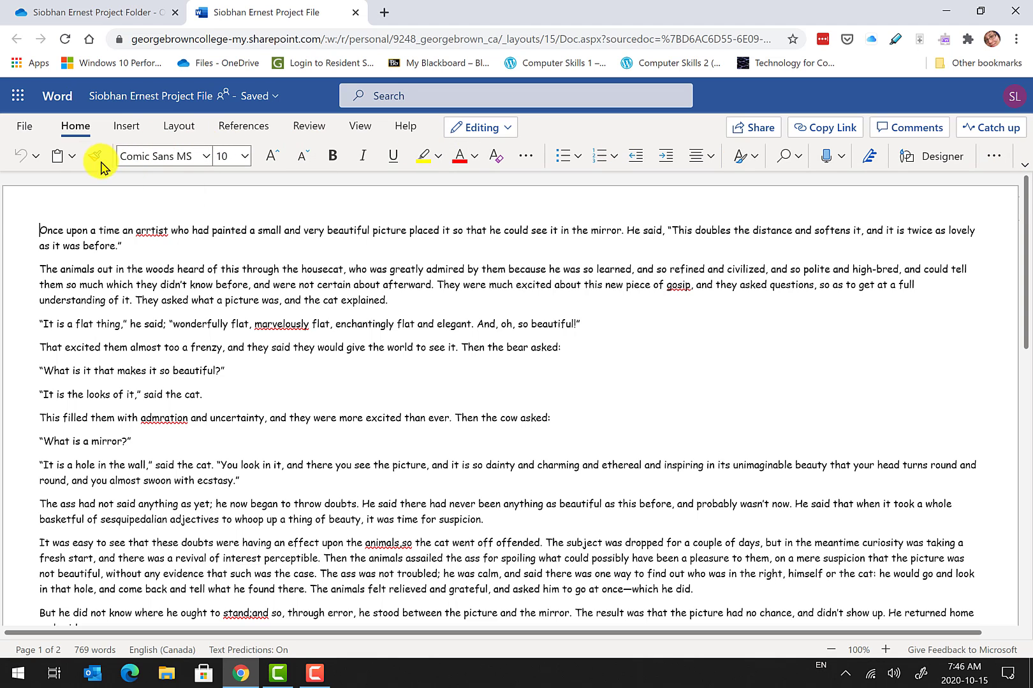
click(1020, 156)
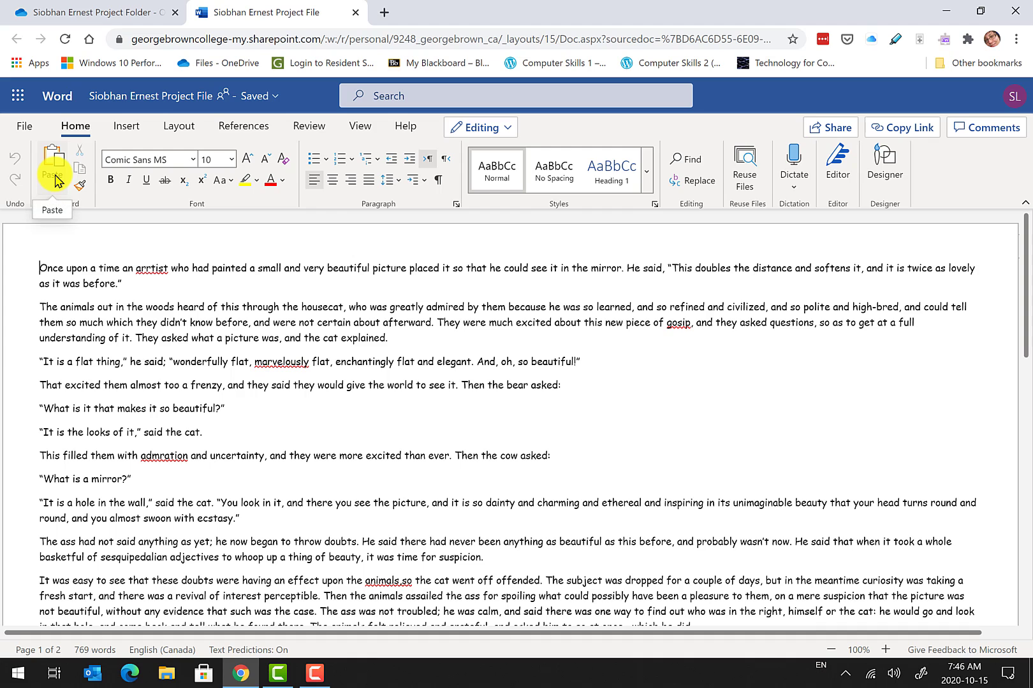
click(1024, 206)
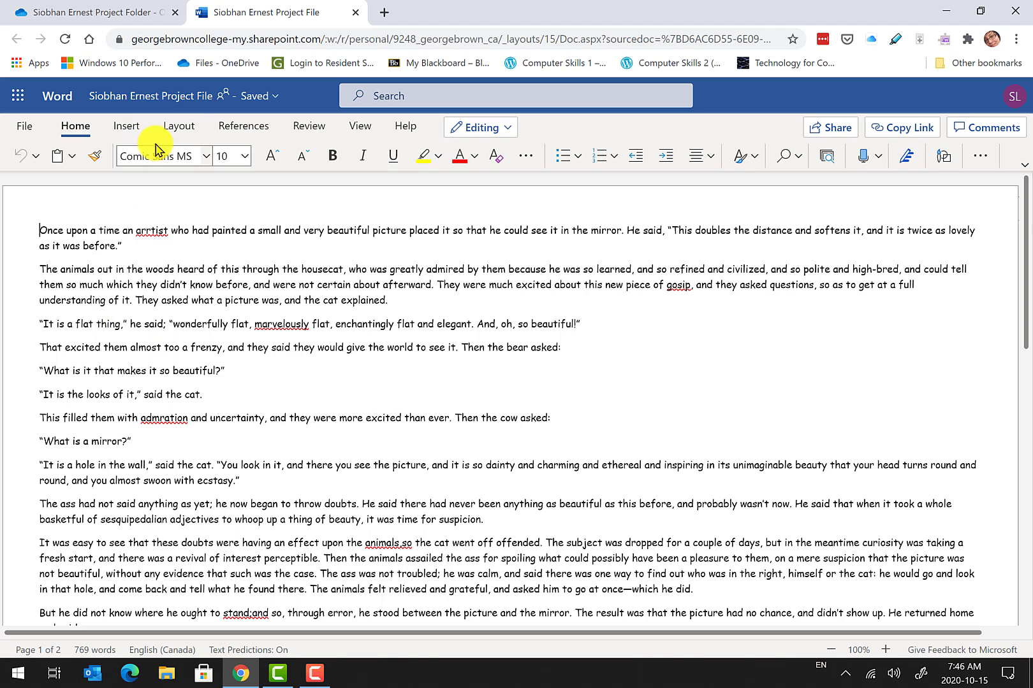
Apply Normal 1-inch margins and portrait orientation from the Layout tab.
click(178, 131)
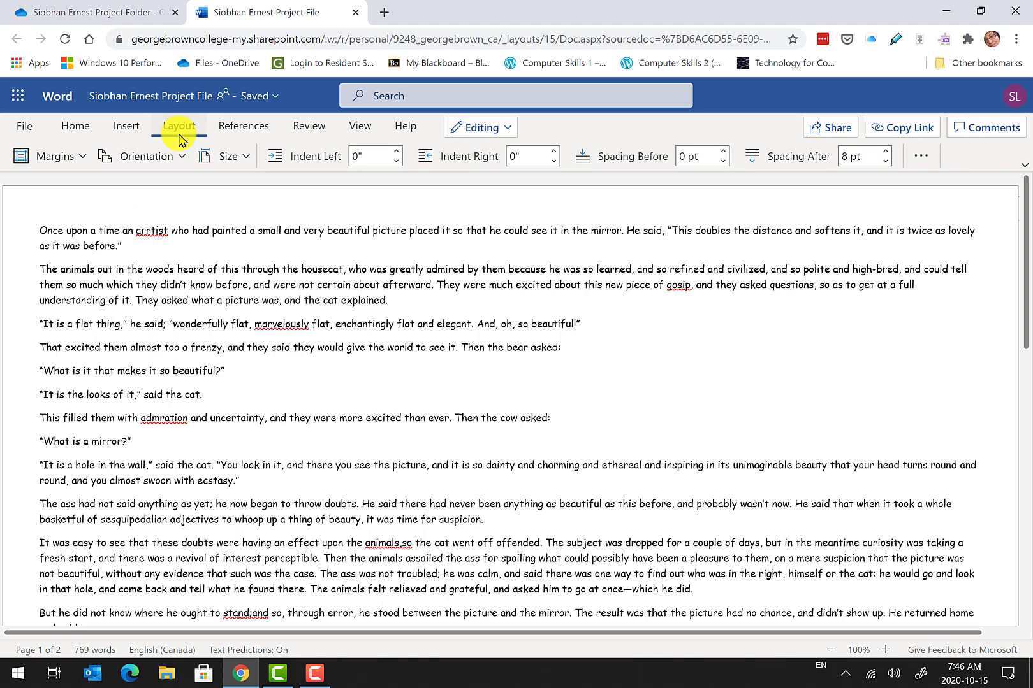
click(71, 163)
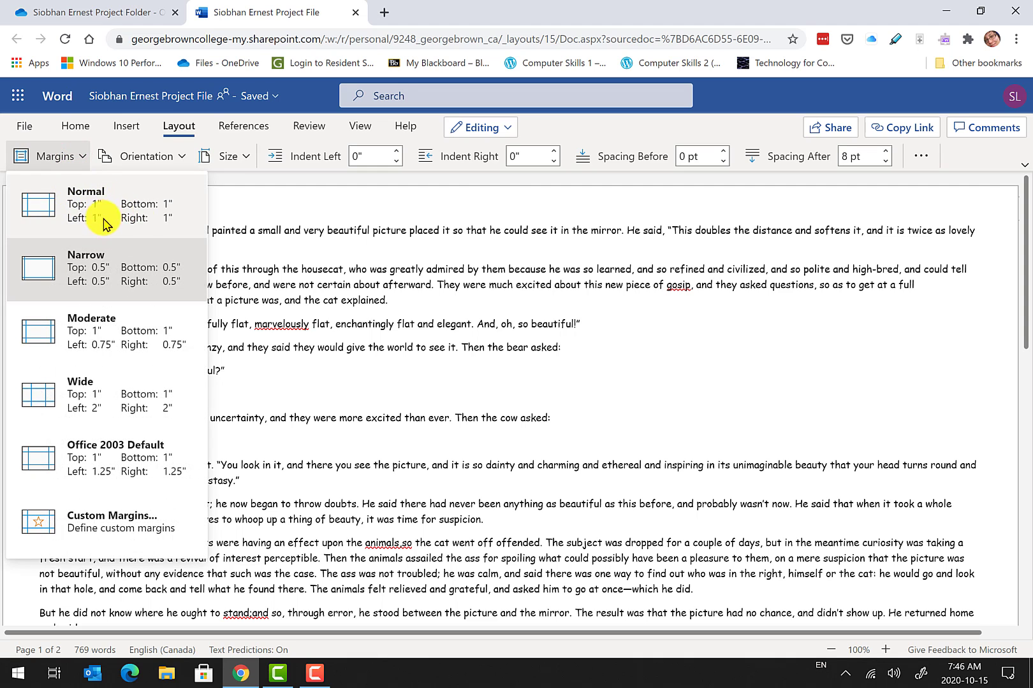
click(59, 202)
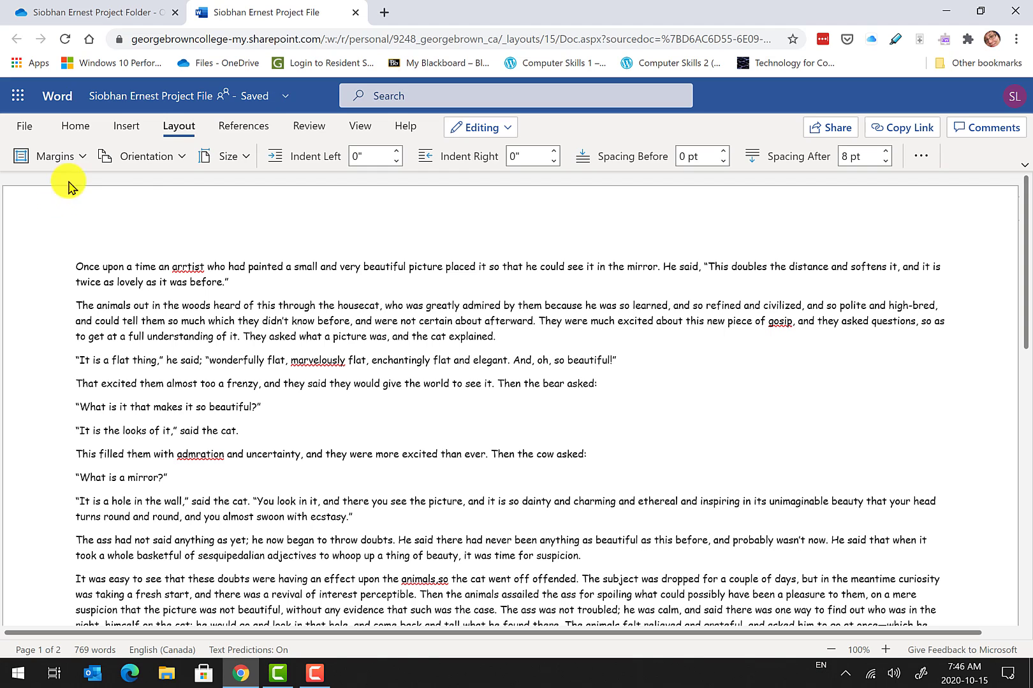
click(177, 155)
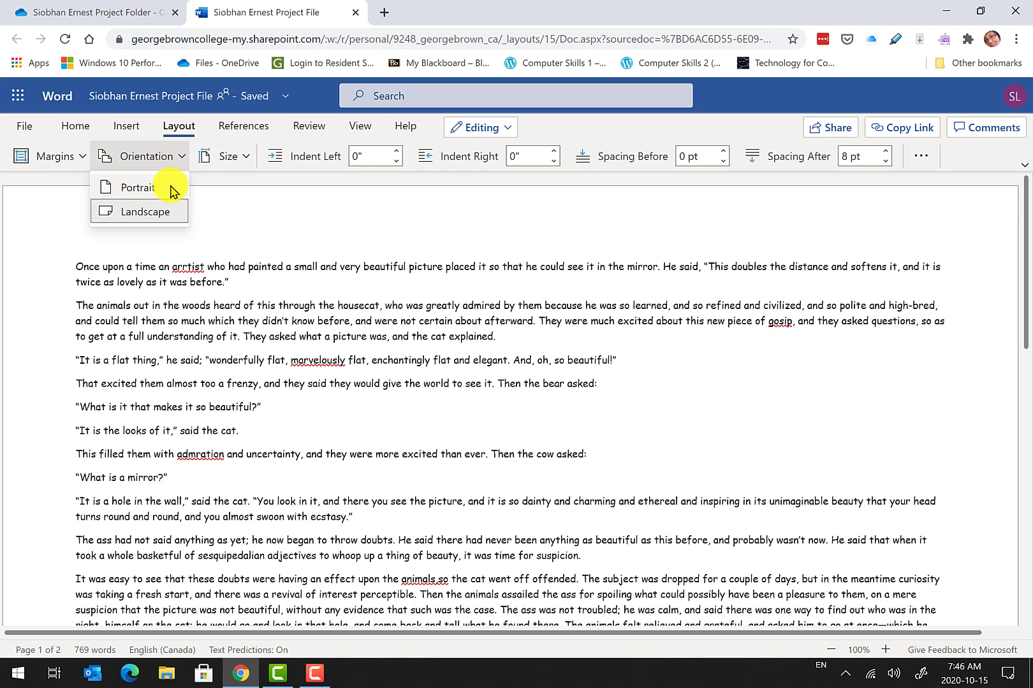
click(137, 188)
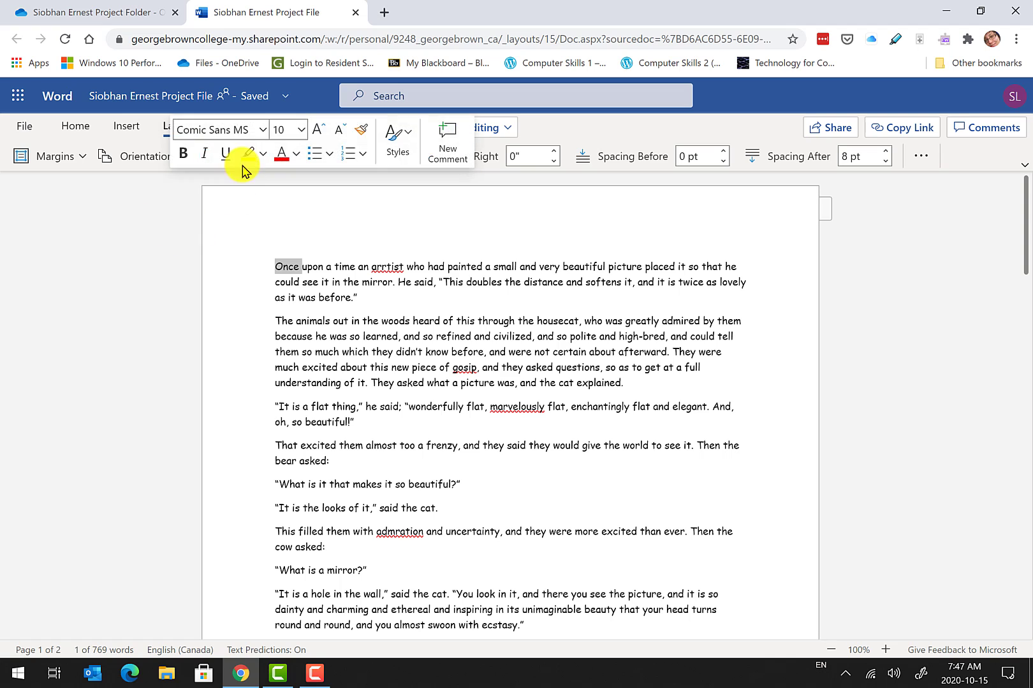
Set the page size to Letter, then recheck the margin, orientation and size settings.
click(194, 200)
click(242, 161)
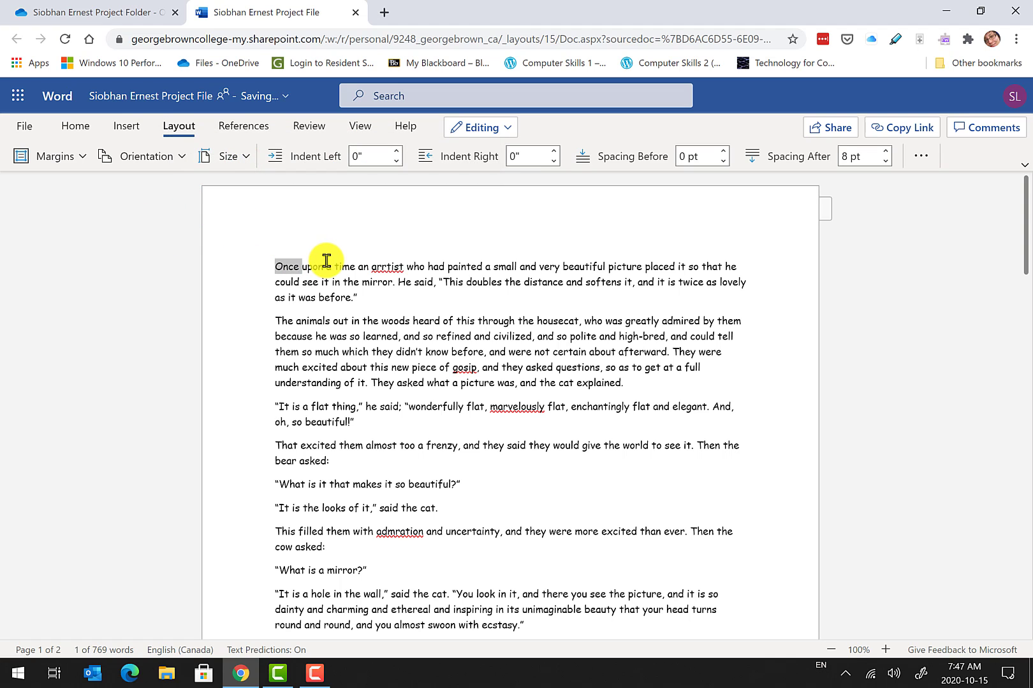
click(242, 158)
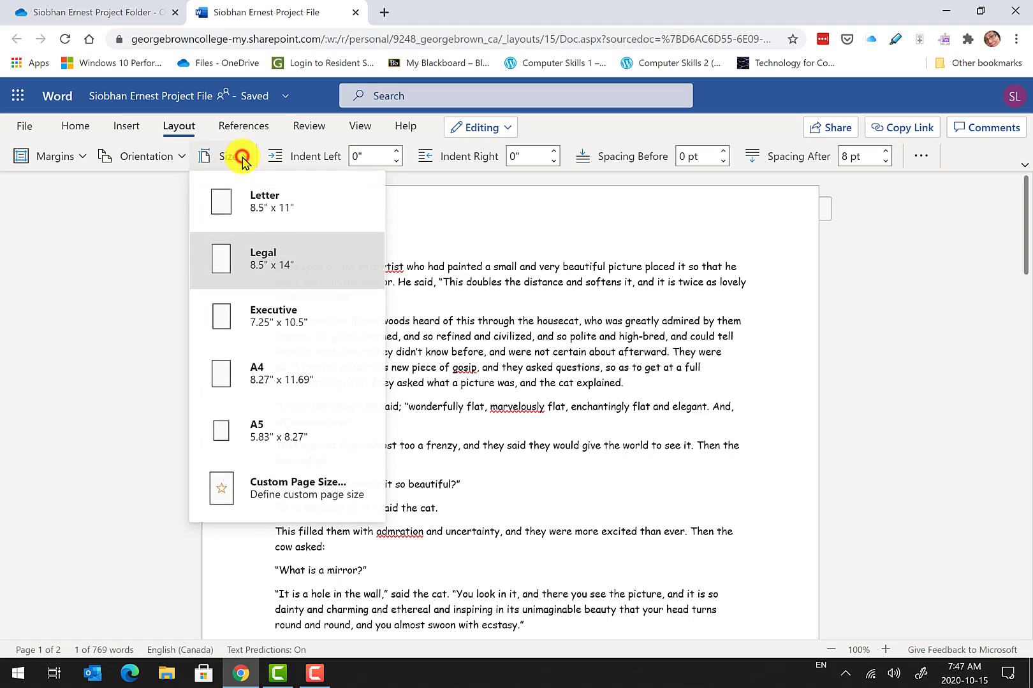
click(264, 213)
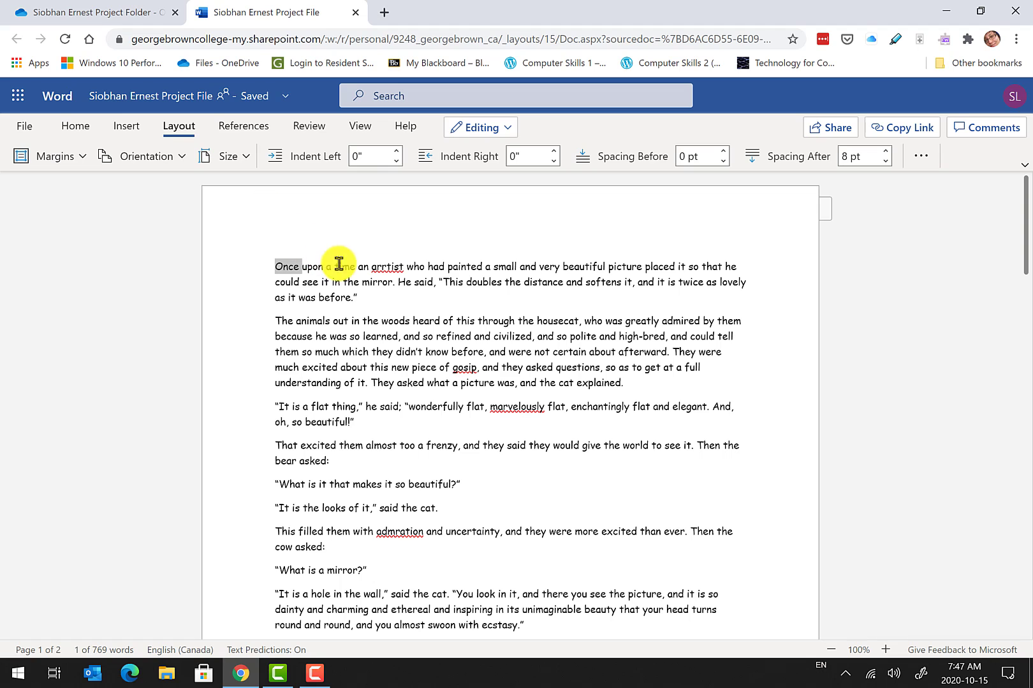
click(53, 163)
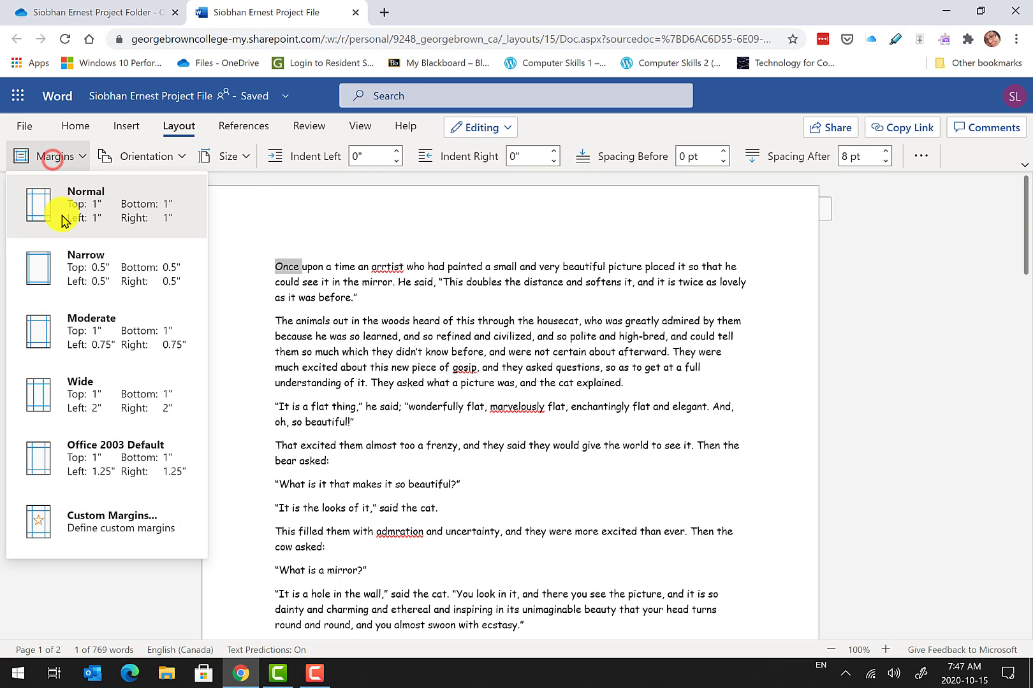
click(123, 159)
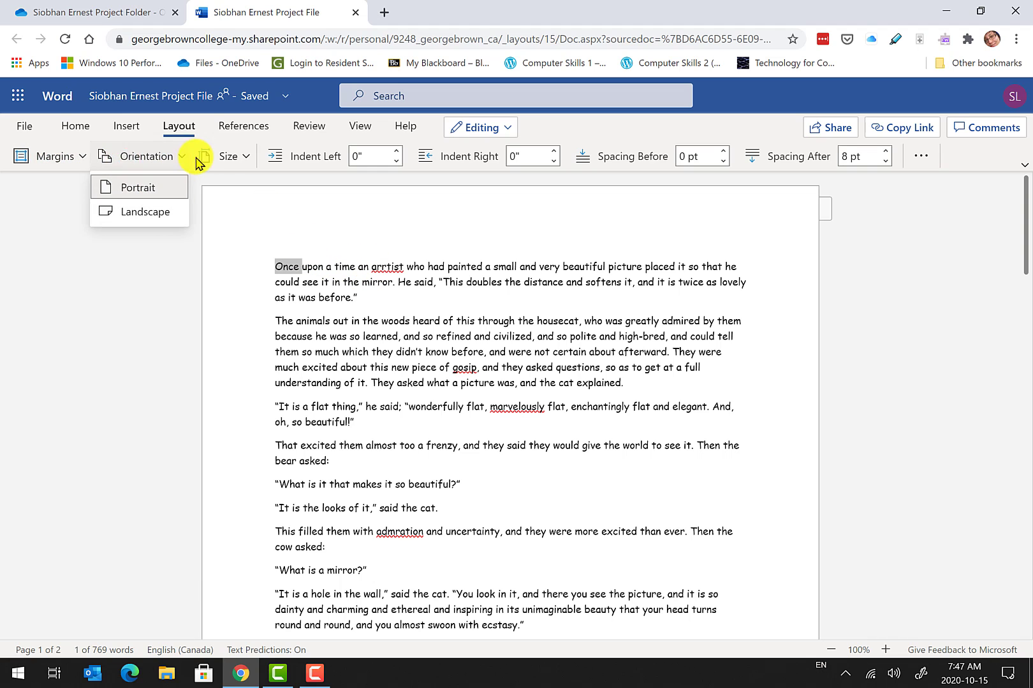
click(225, 156)
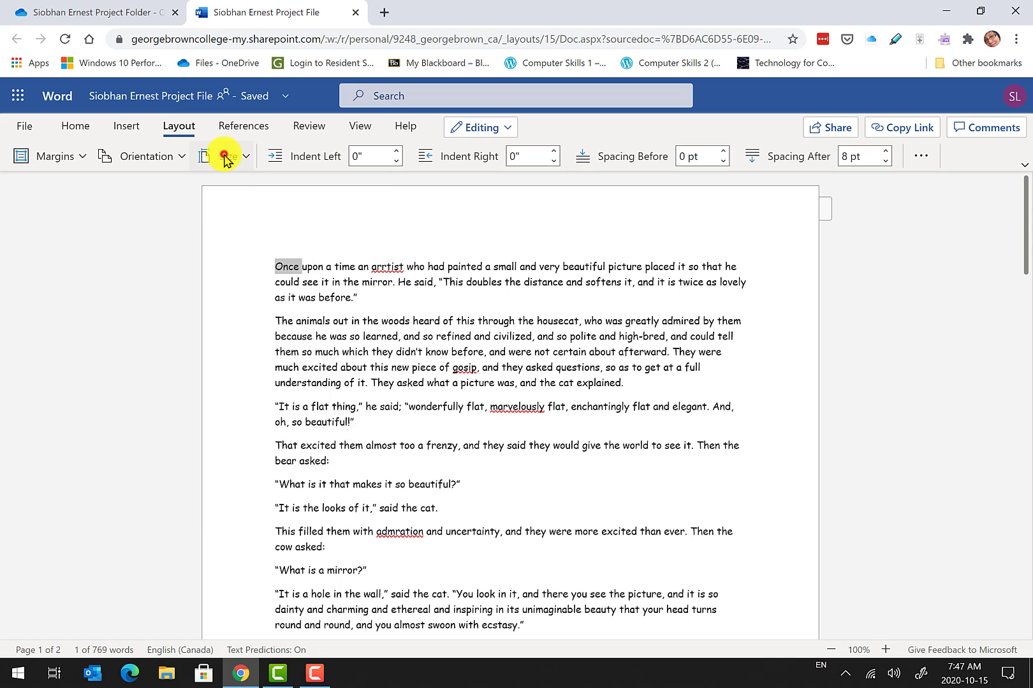
click(465, 353)
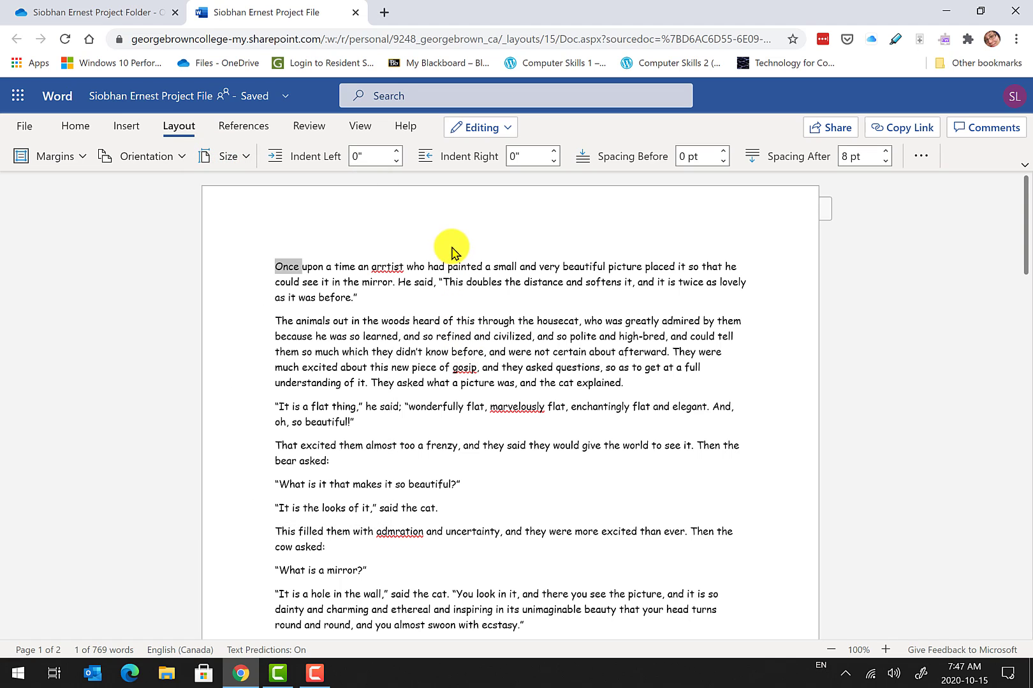
click(448, 266)
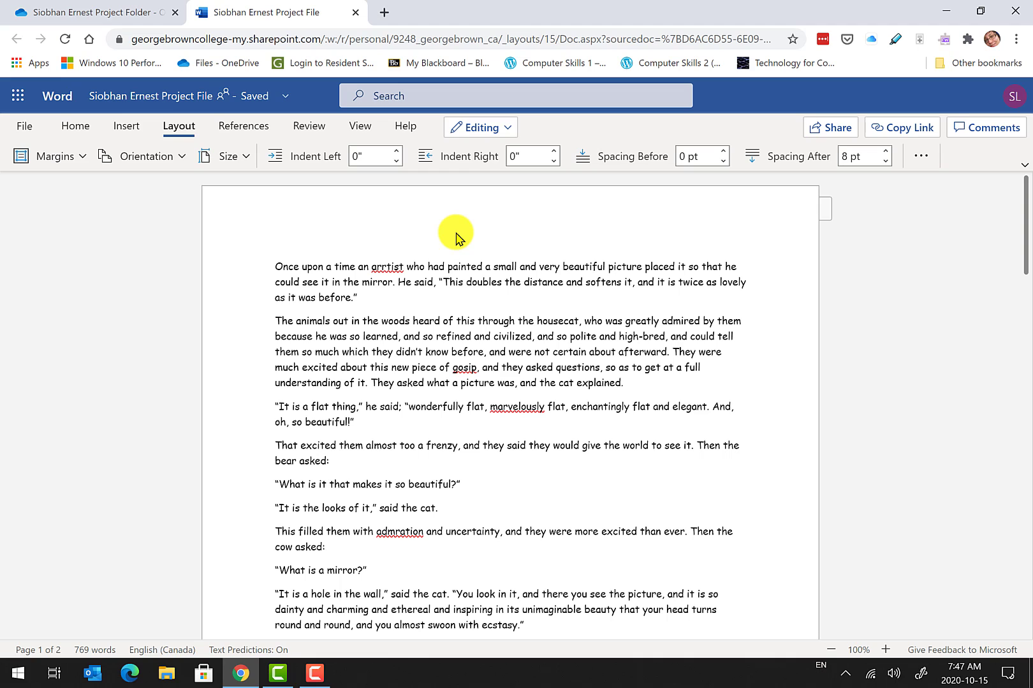
Insert a page number at the header's top-right position and select the header contents.
click(134, 131)
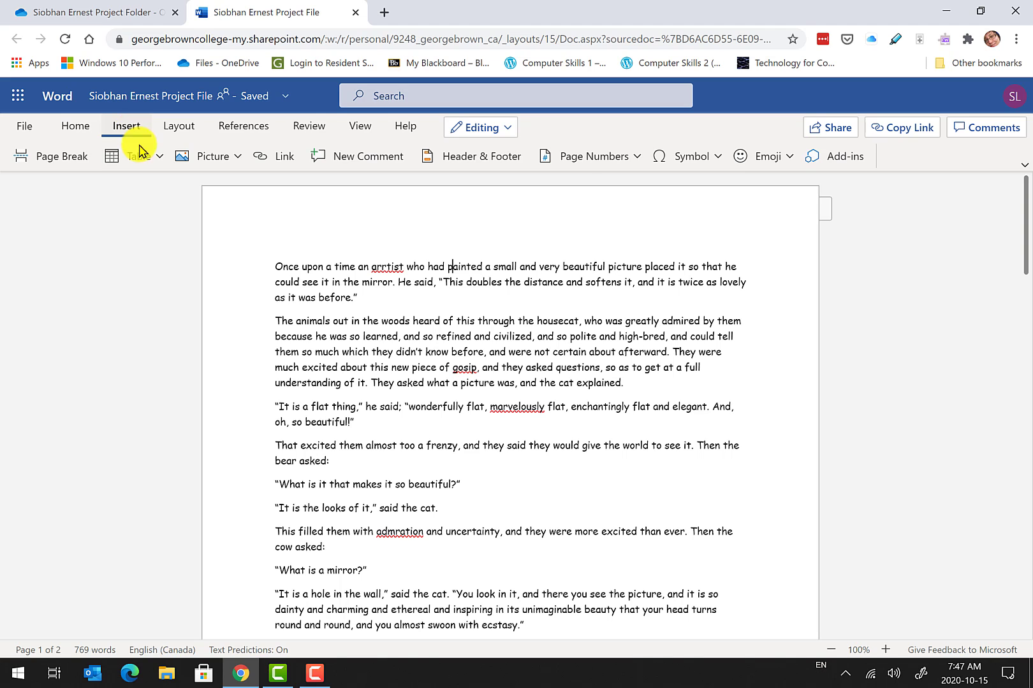
click(589, 156)
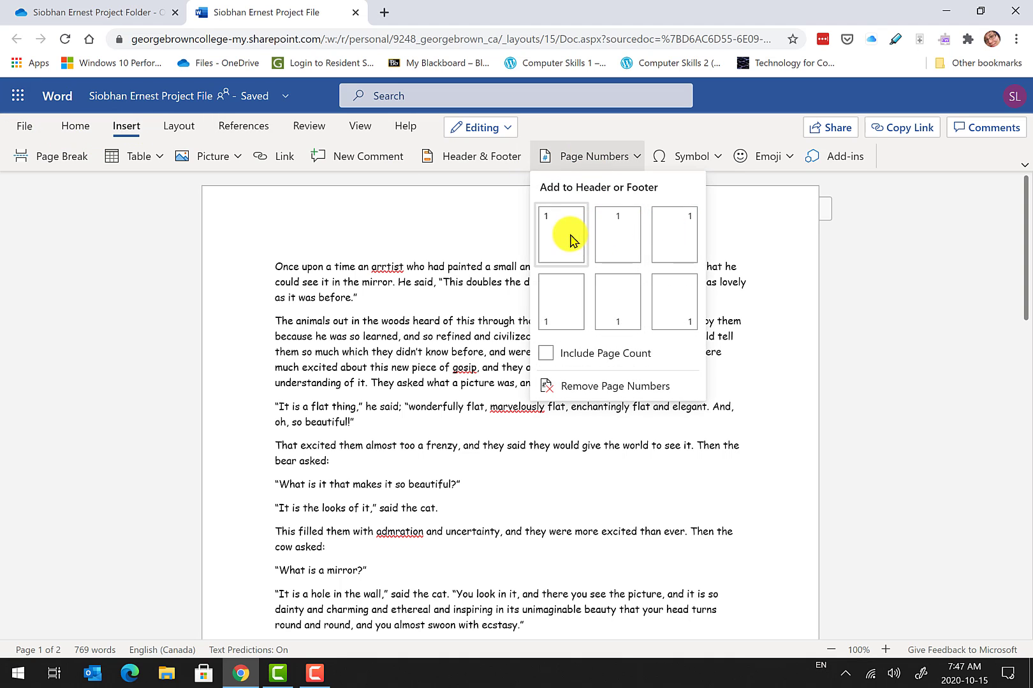
click(675, 228)
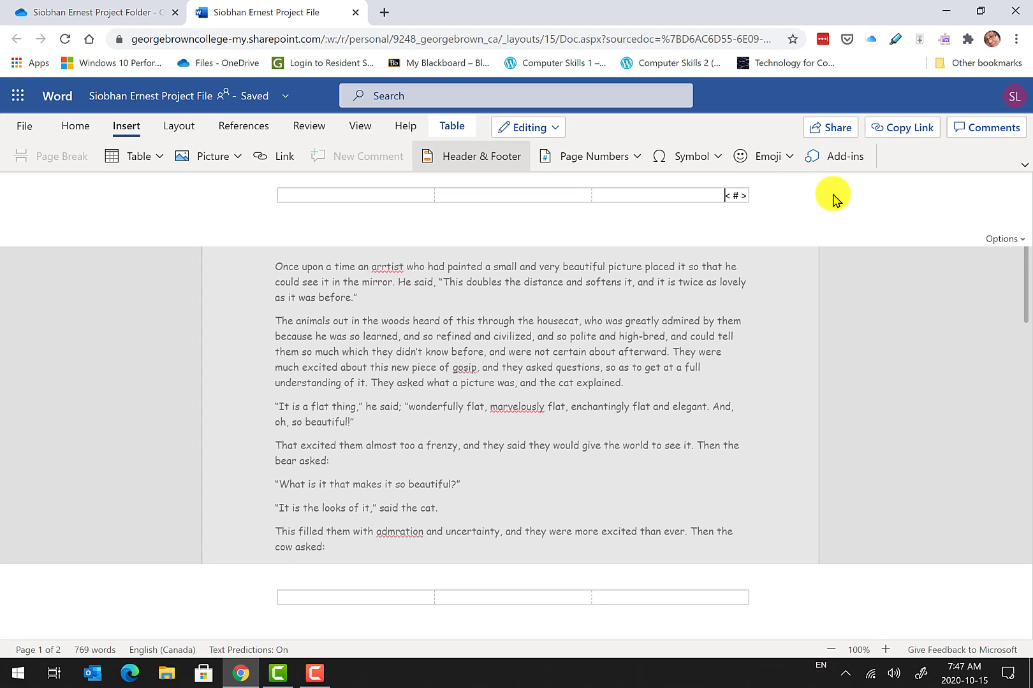
key(ctrl+a)
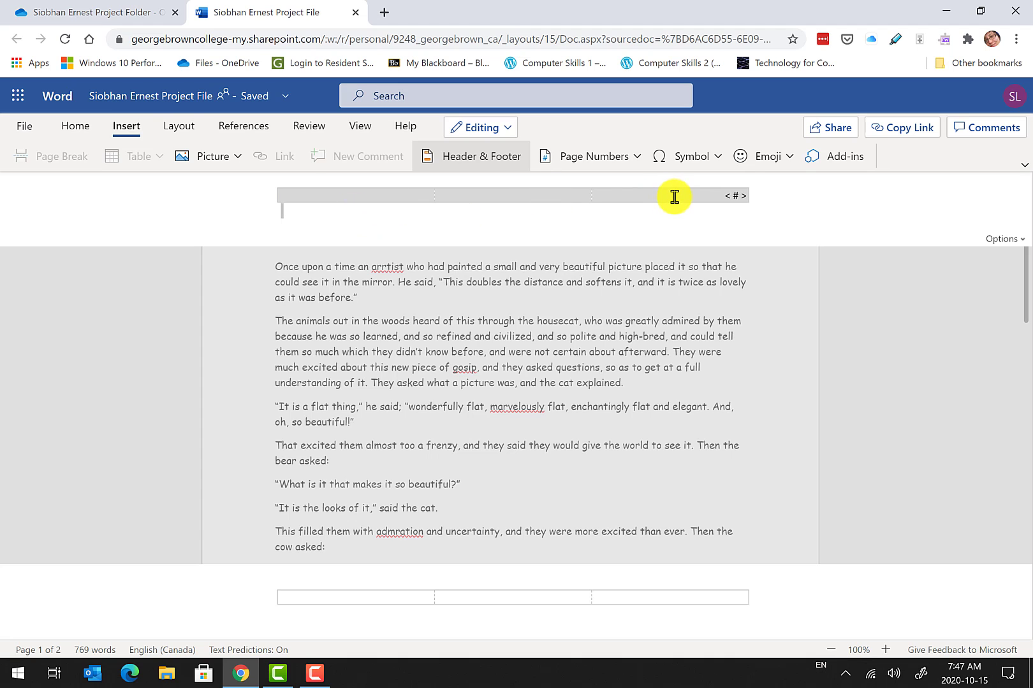
Set the header's page number font to Times New Roman.
click(74, 129)
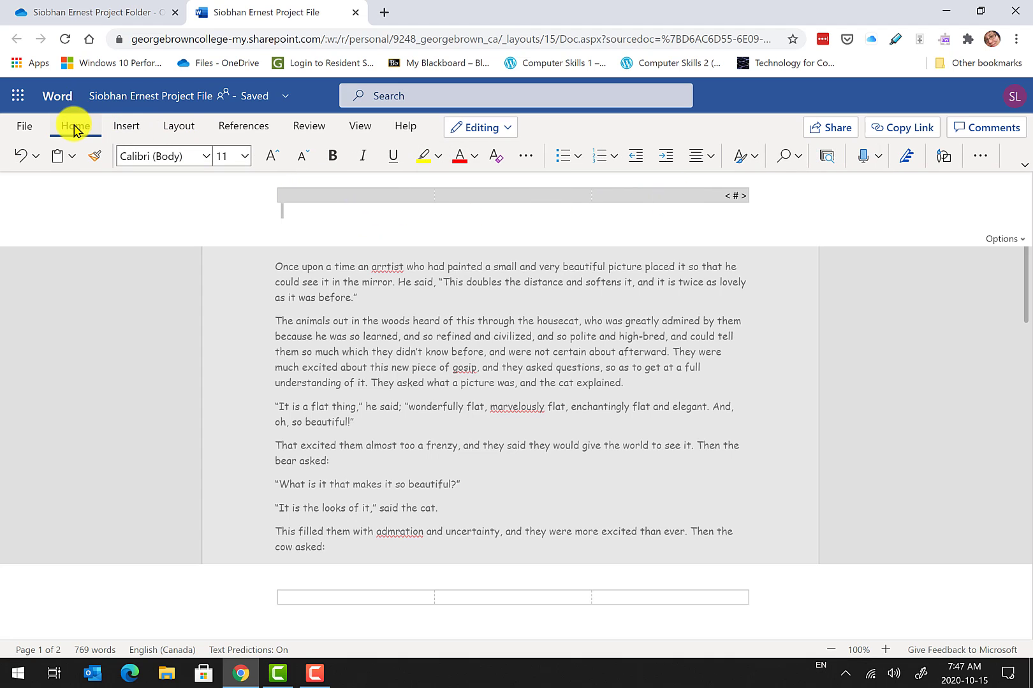
click(204, 157)
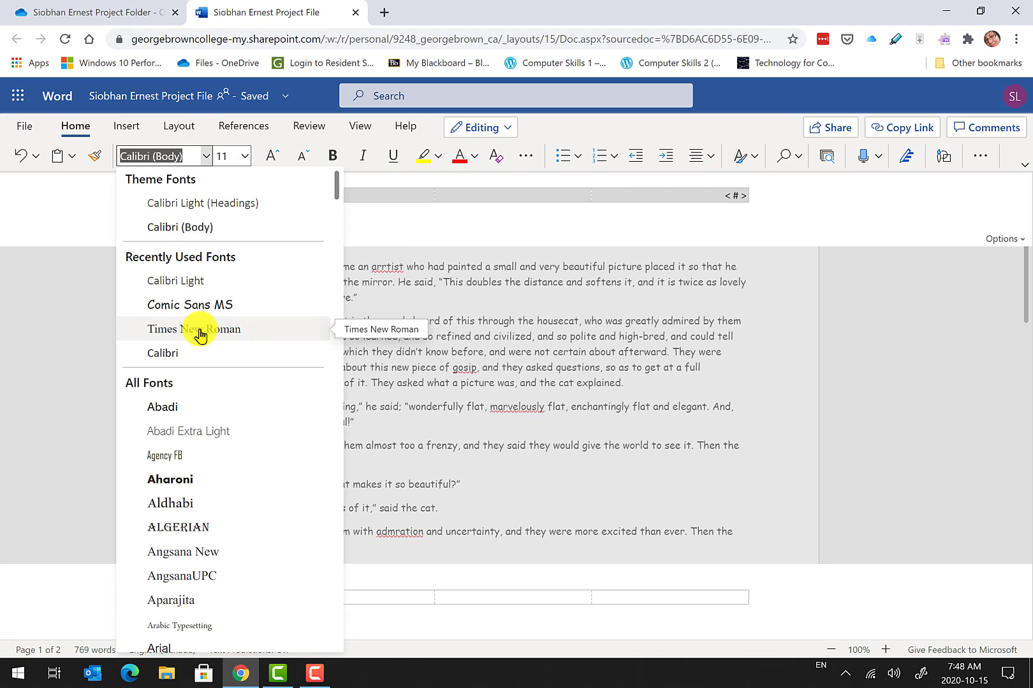
scroll(236, 331, down, 10)
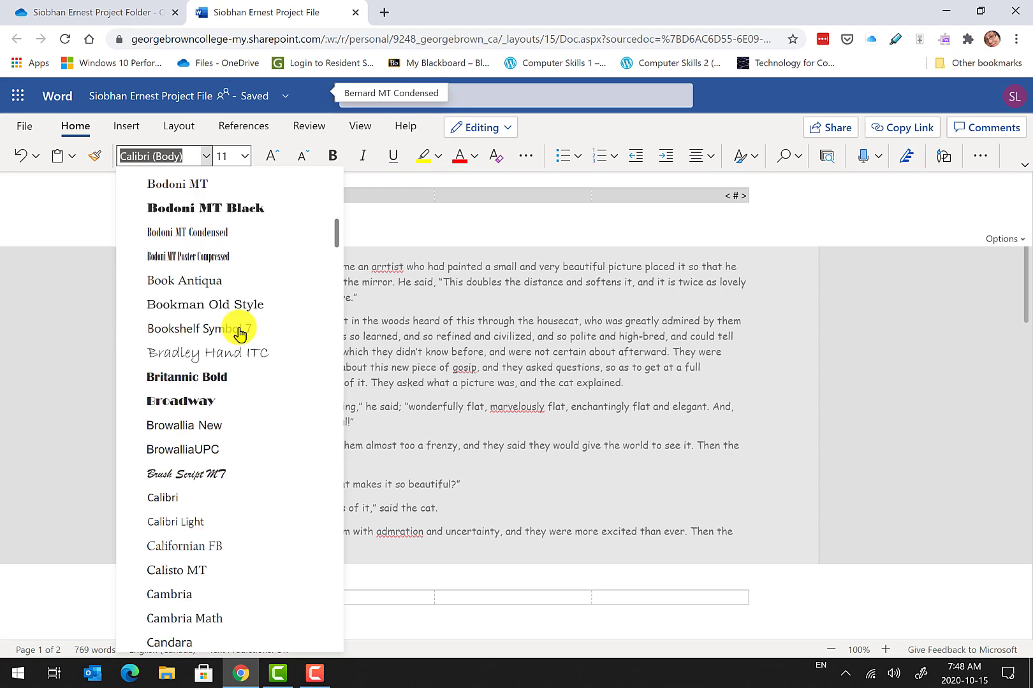
scroll(240, 348, down, 20)
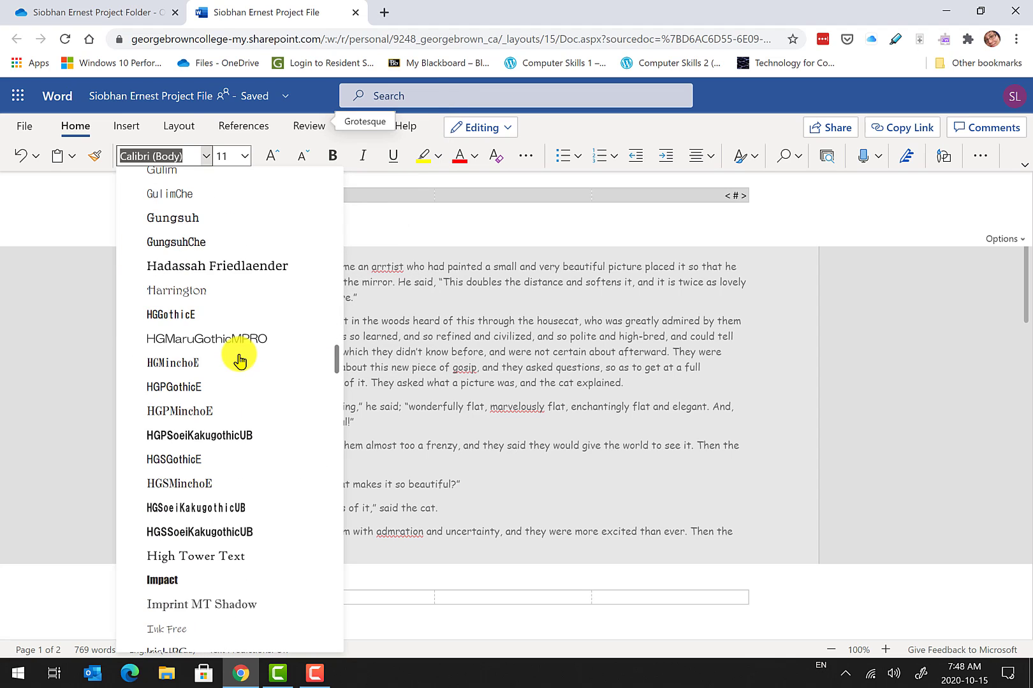
scroll(240, 360, down, 20)
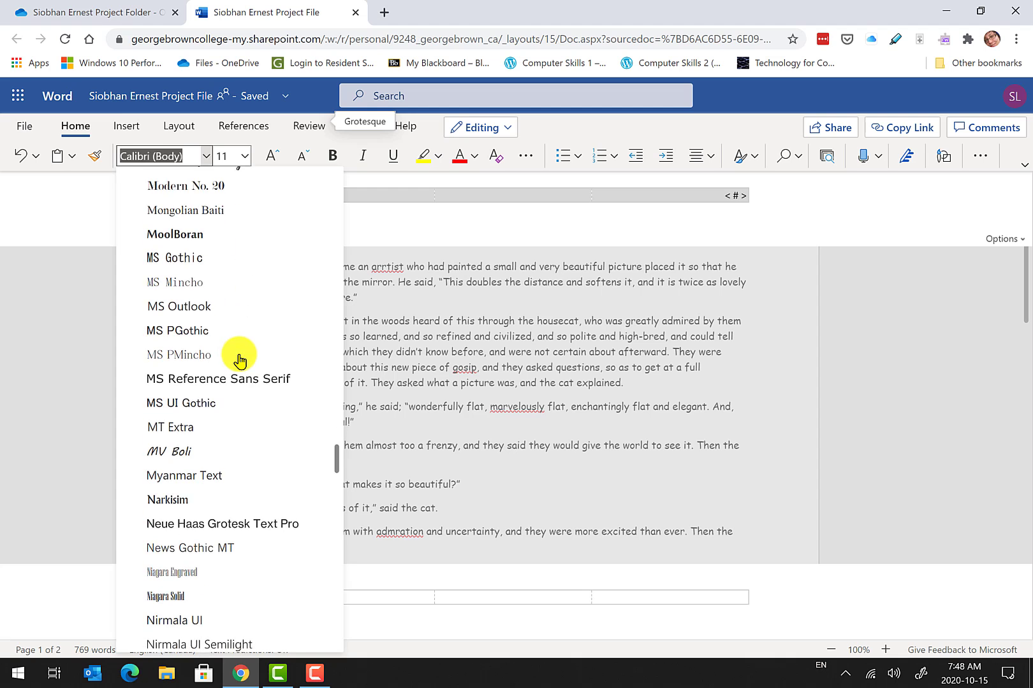
scroll(239, 361, down, 20)
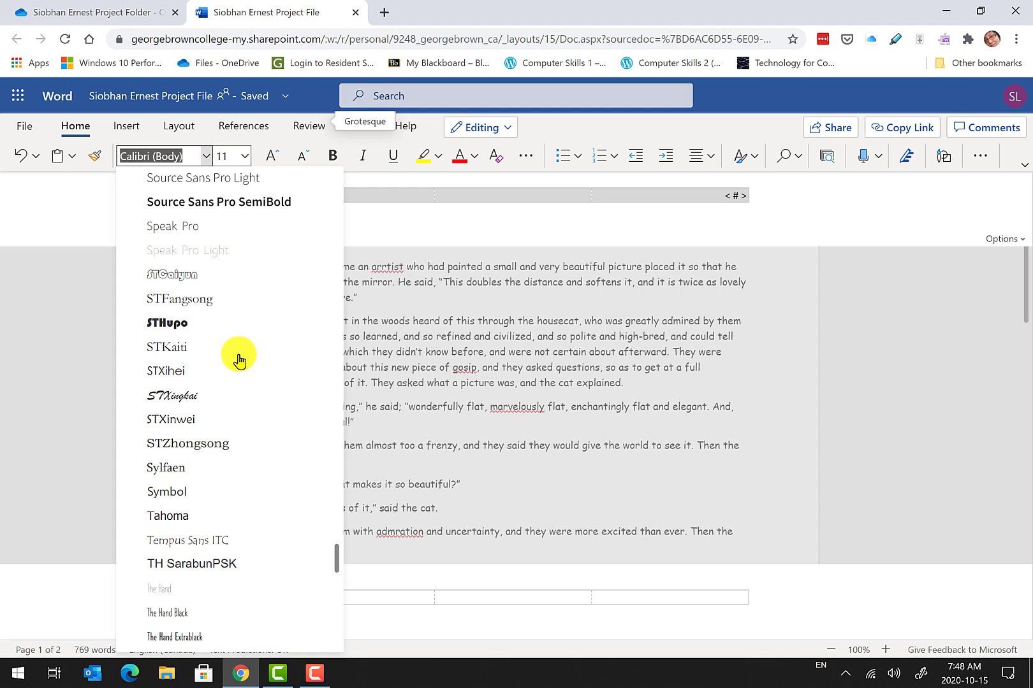
scroll(240, 361, down, 8)
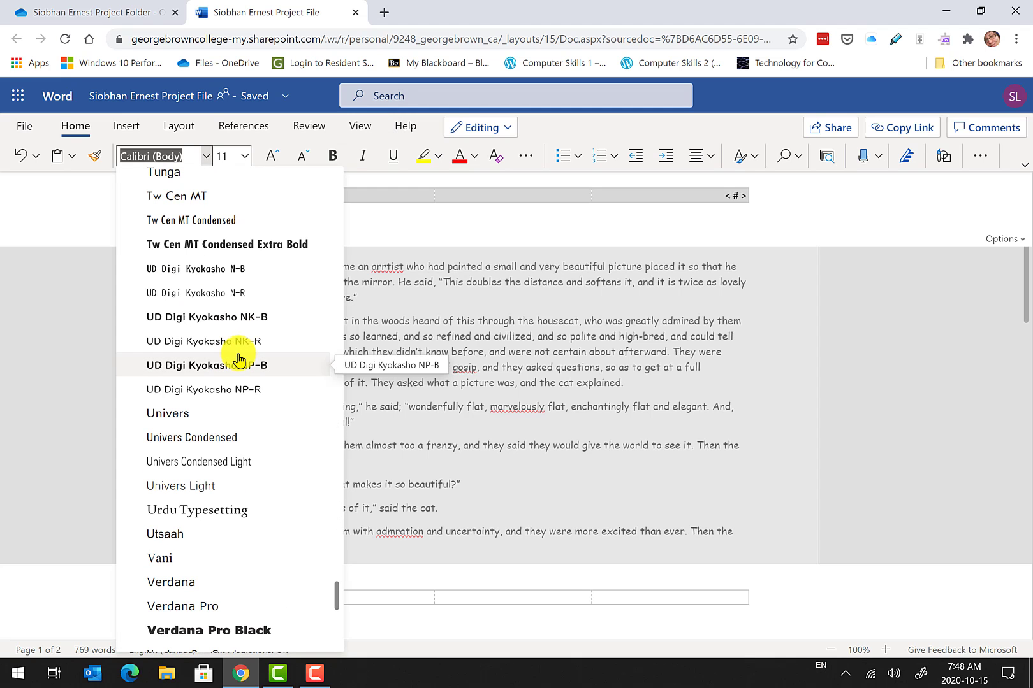
scroll(240, 360, up, 4)
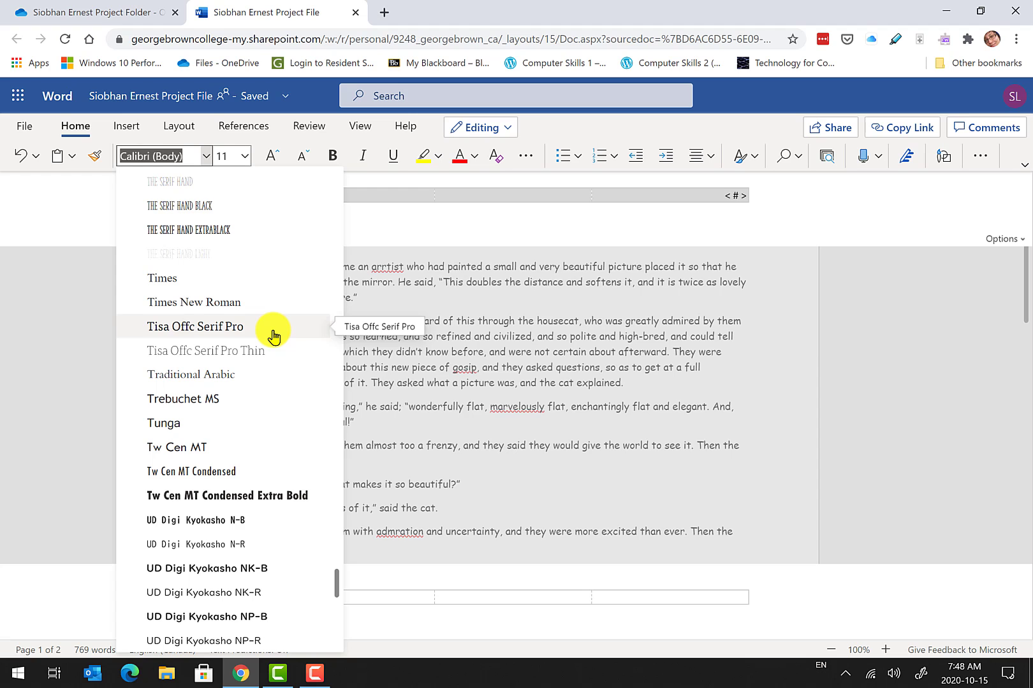
key(Up)
click(242, 304)
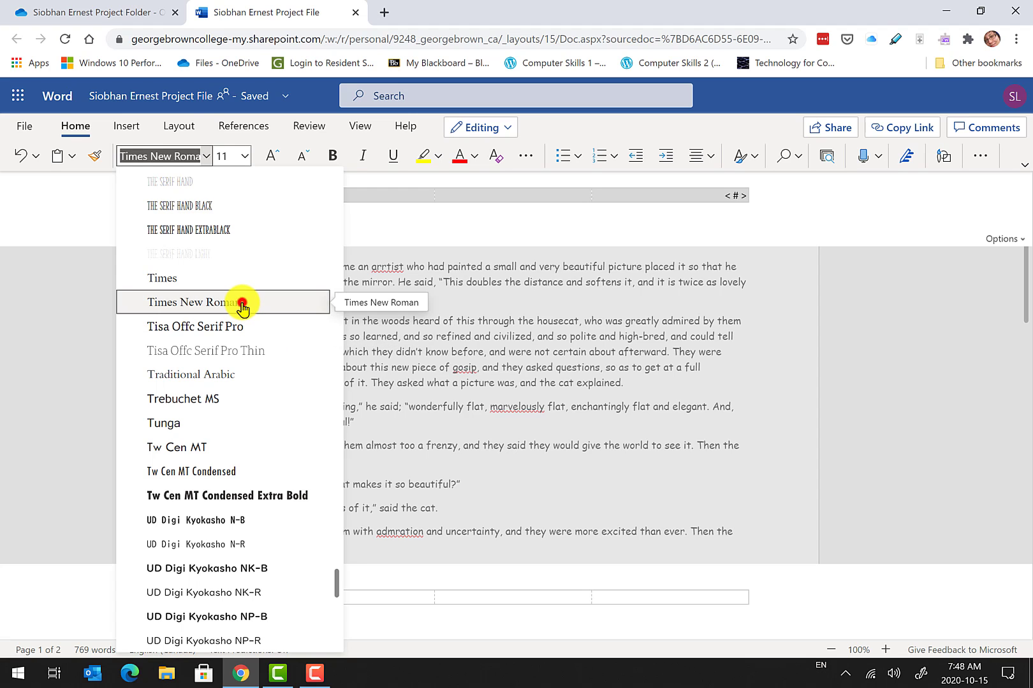
click(241, 303)
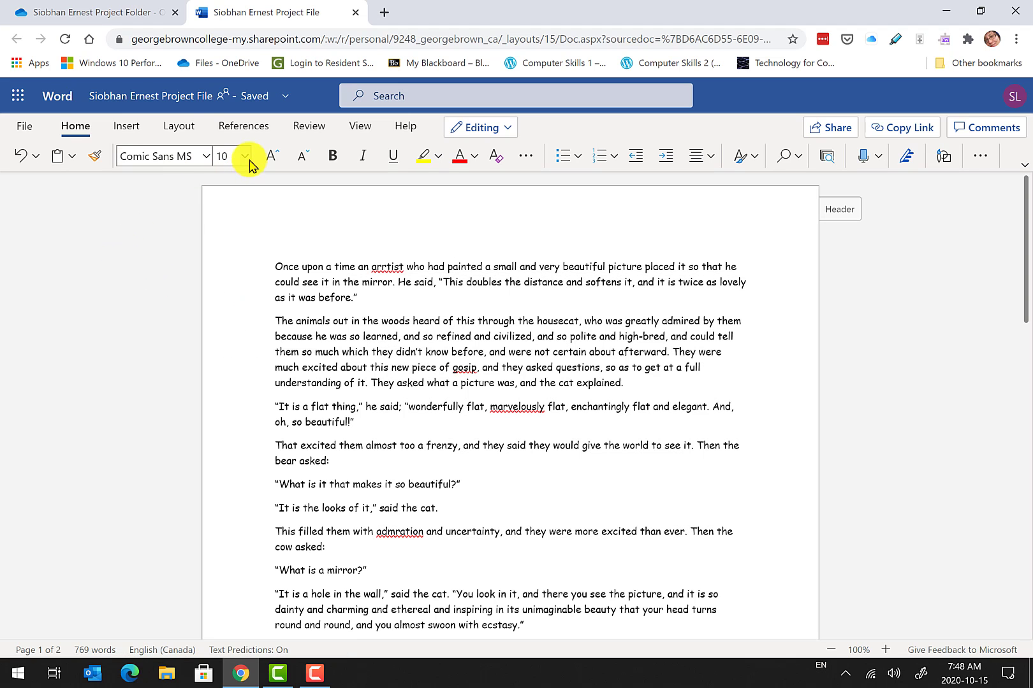
Reopen the header, make its text 12 pt, and return to the body text.
double_click(761, 214)
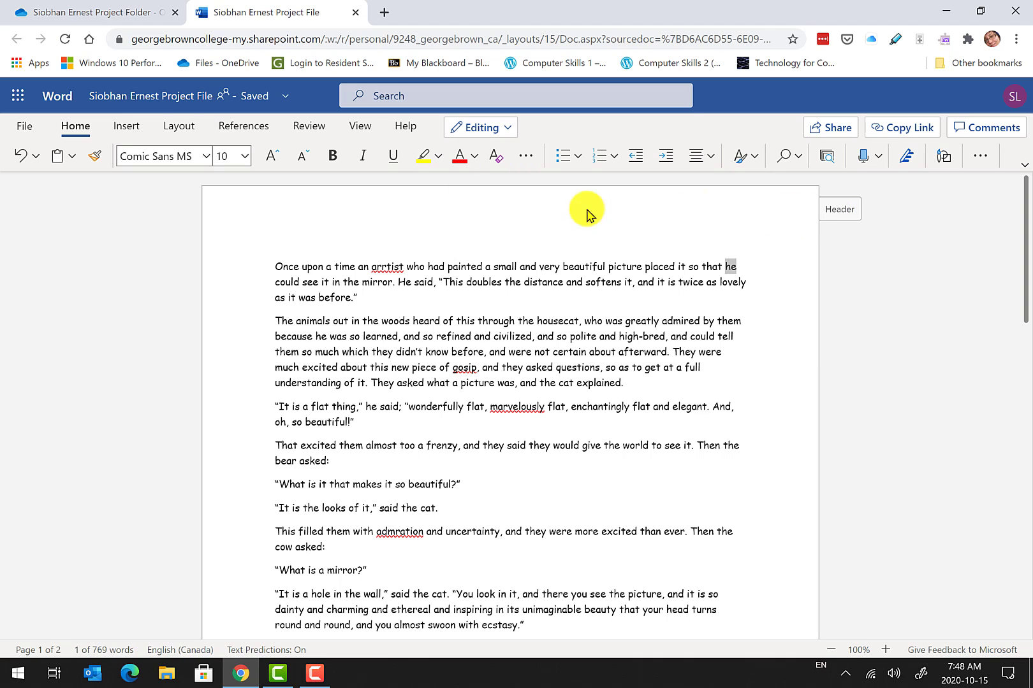
click(838, 212)
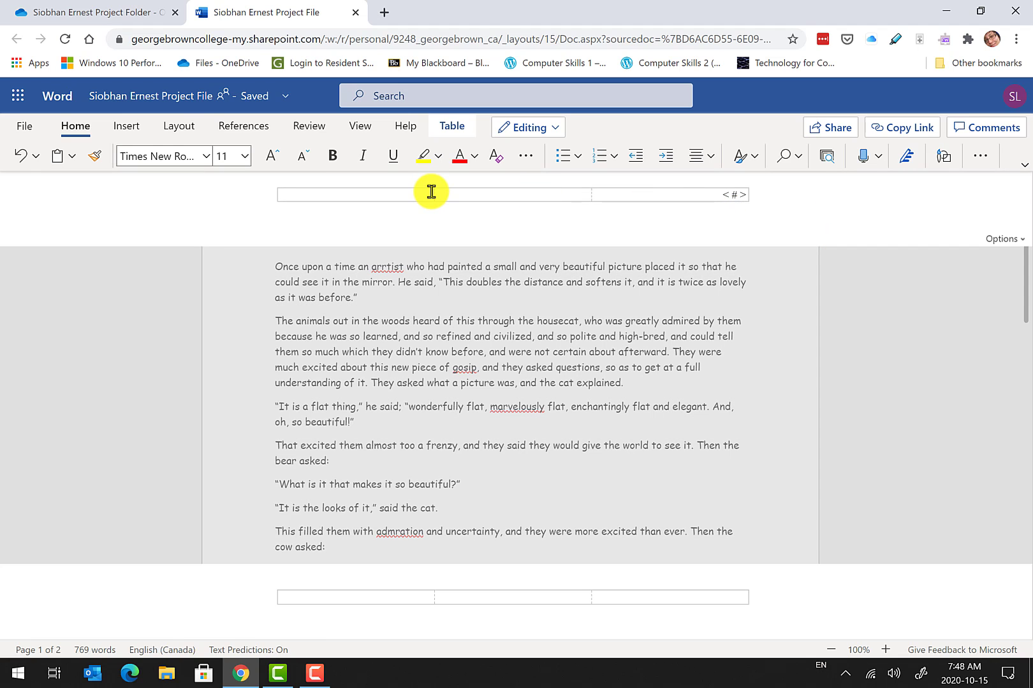
key(ctrl+a)
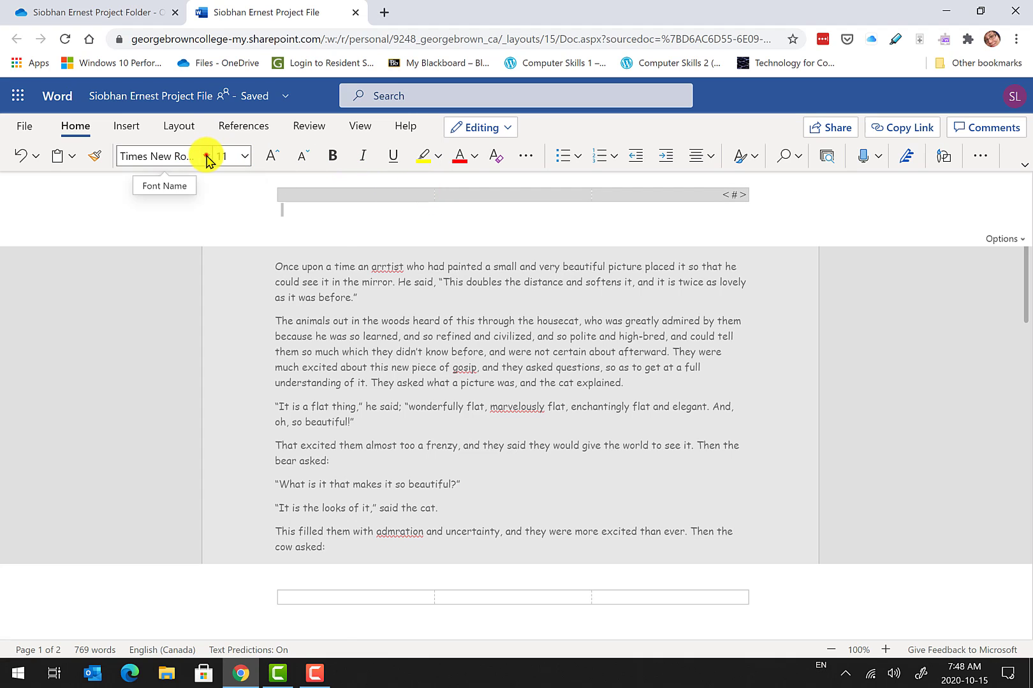
click(207, 157)
click(229, 156)
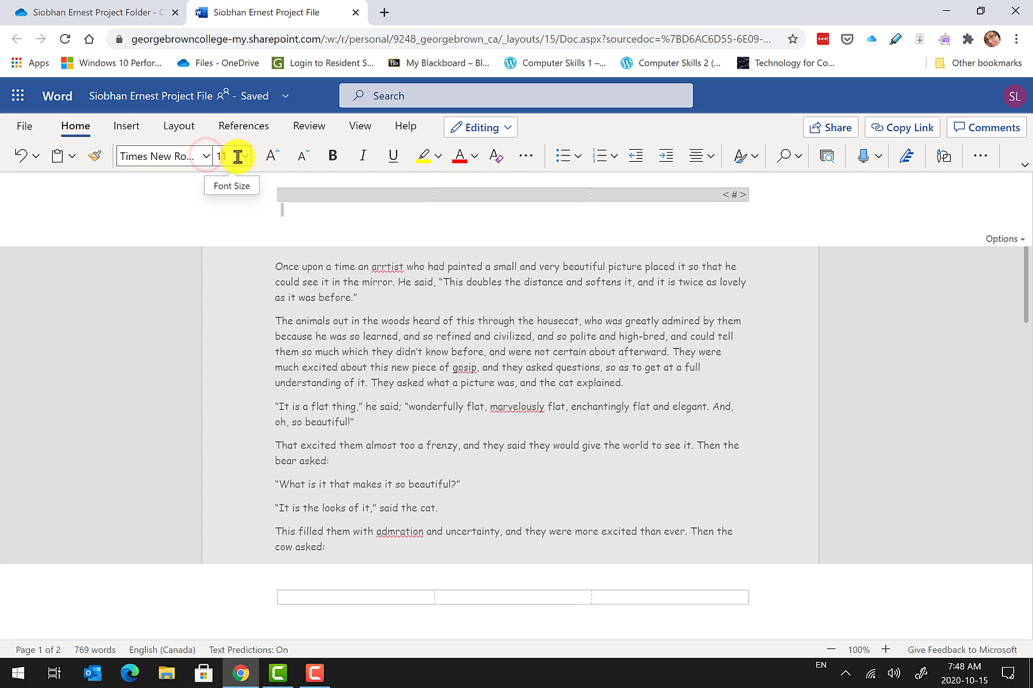
text(12)
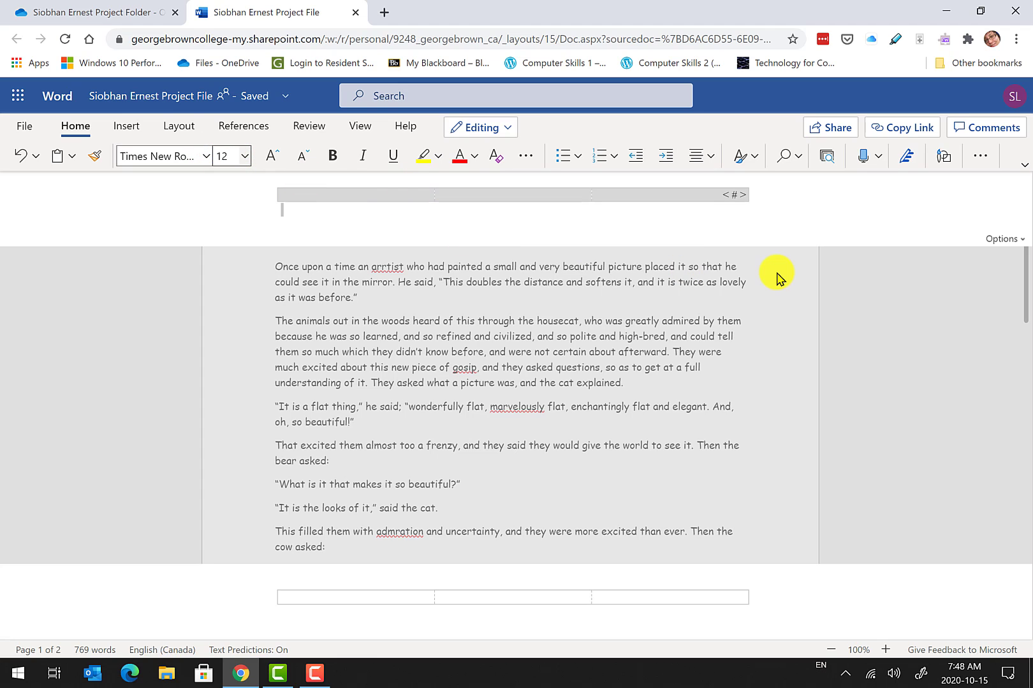
key(Return)
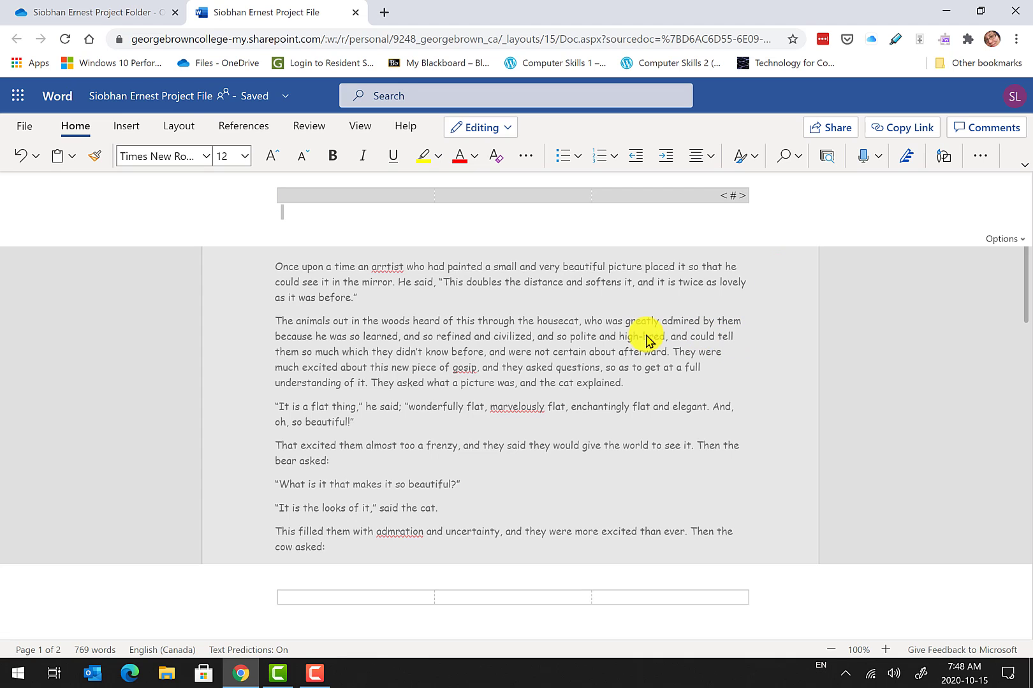
click(542, 380)
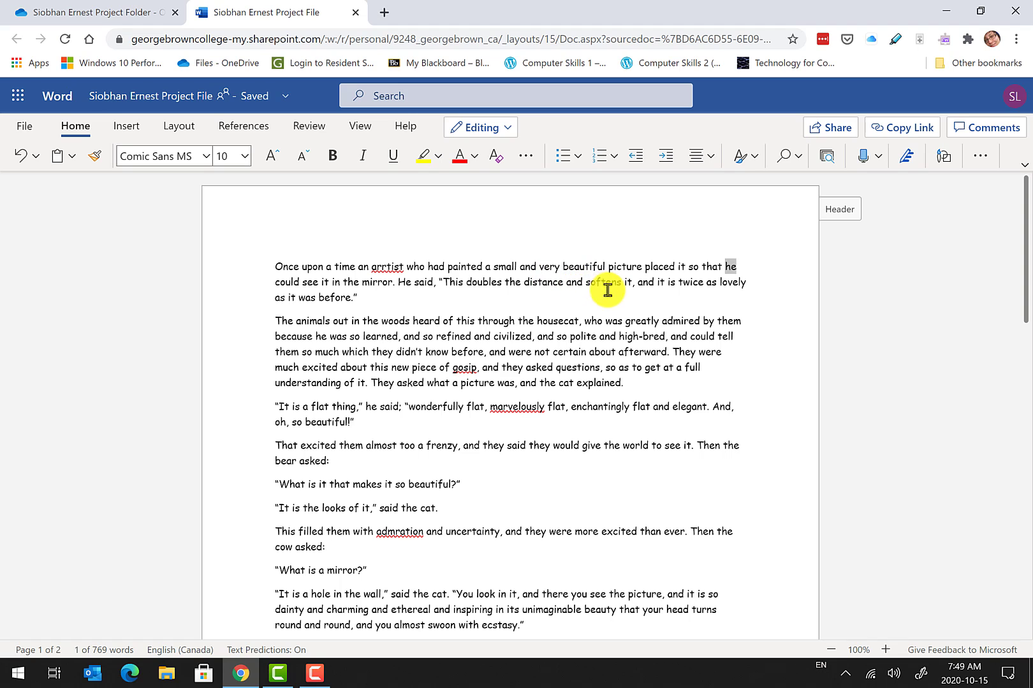
double_click(508, 316)
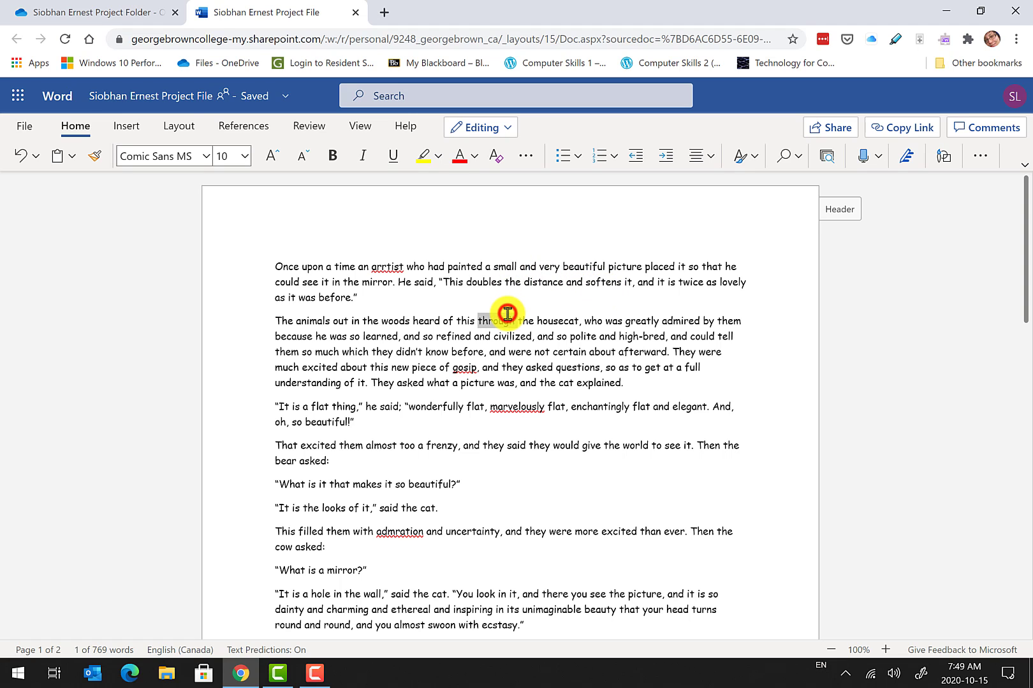
click(988, 159)
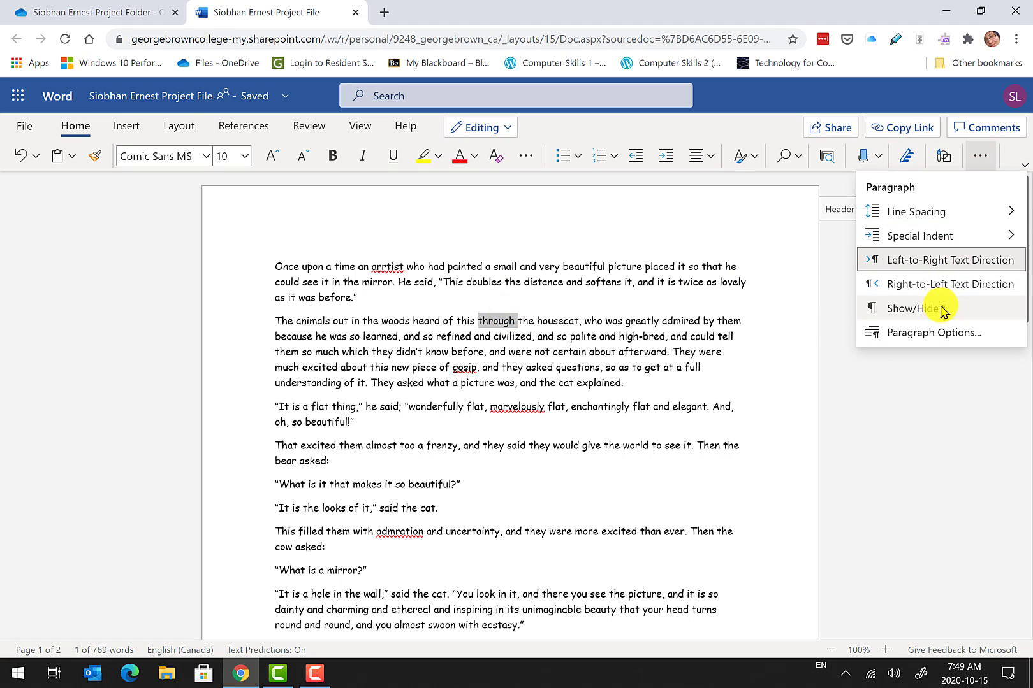
click(899, 309)
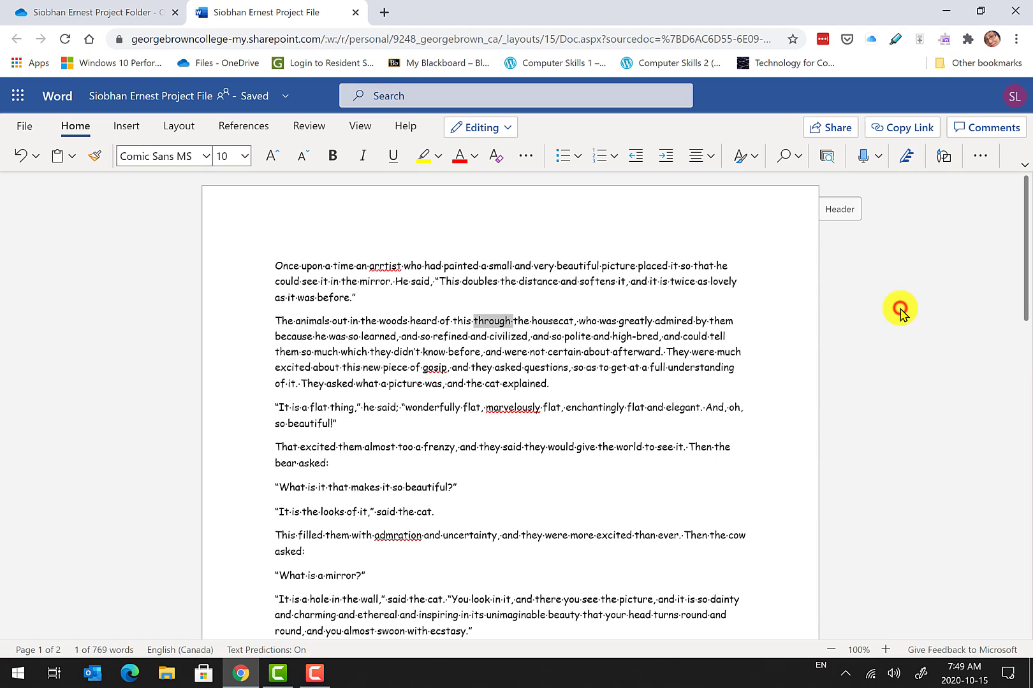
click(358, 297)
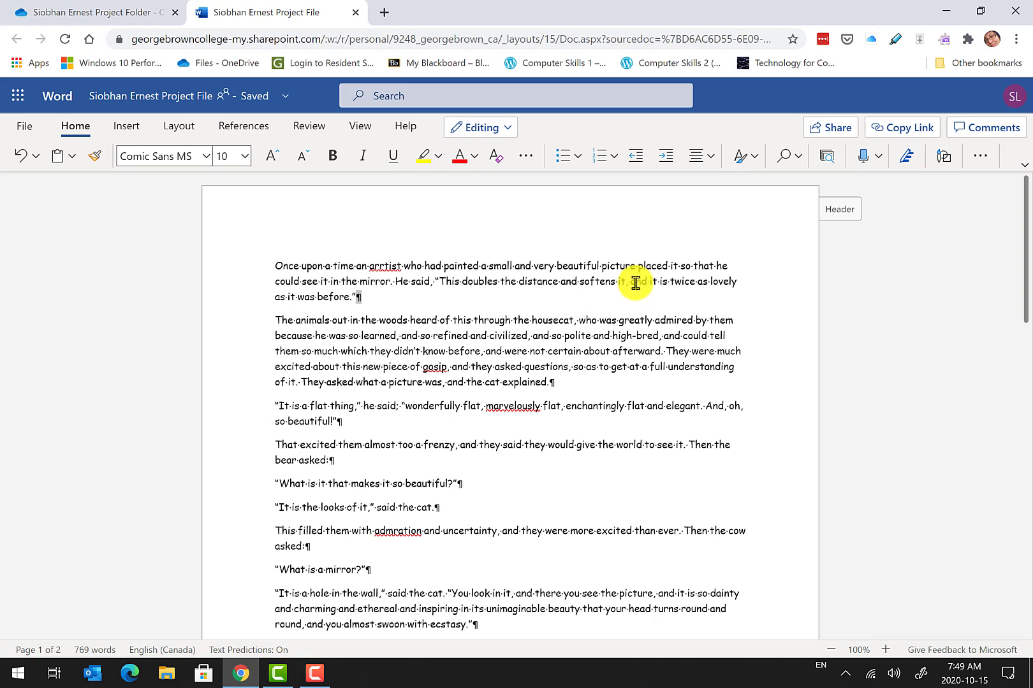
click(276, 266)
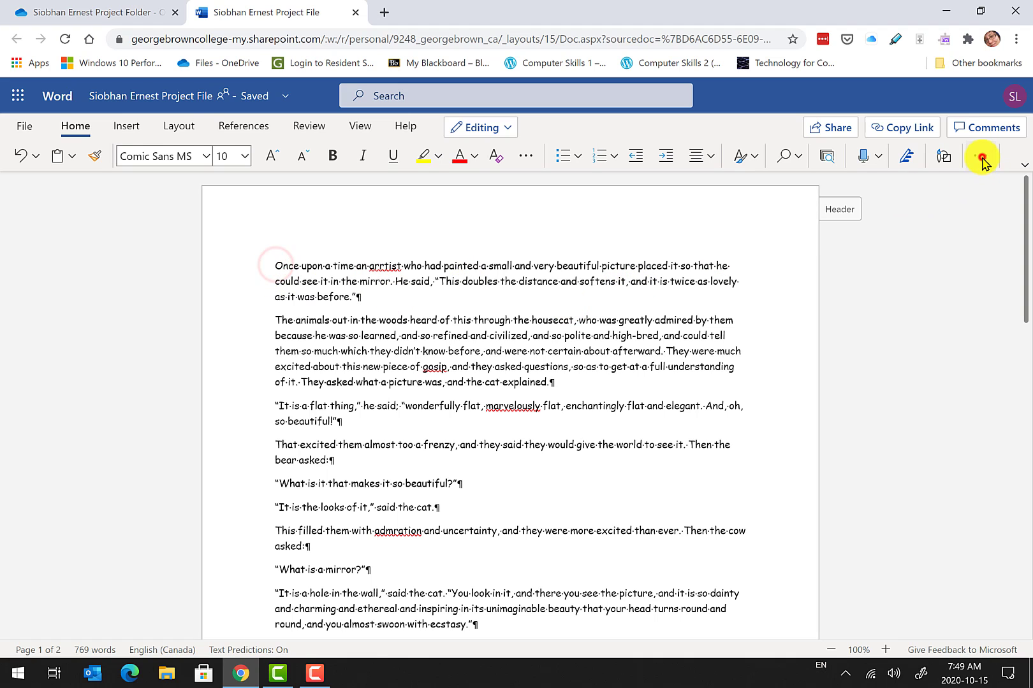
click(980, 158)
click(941, 306)
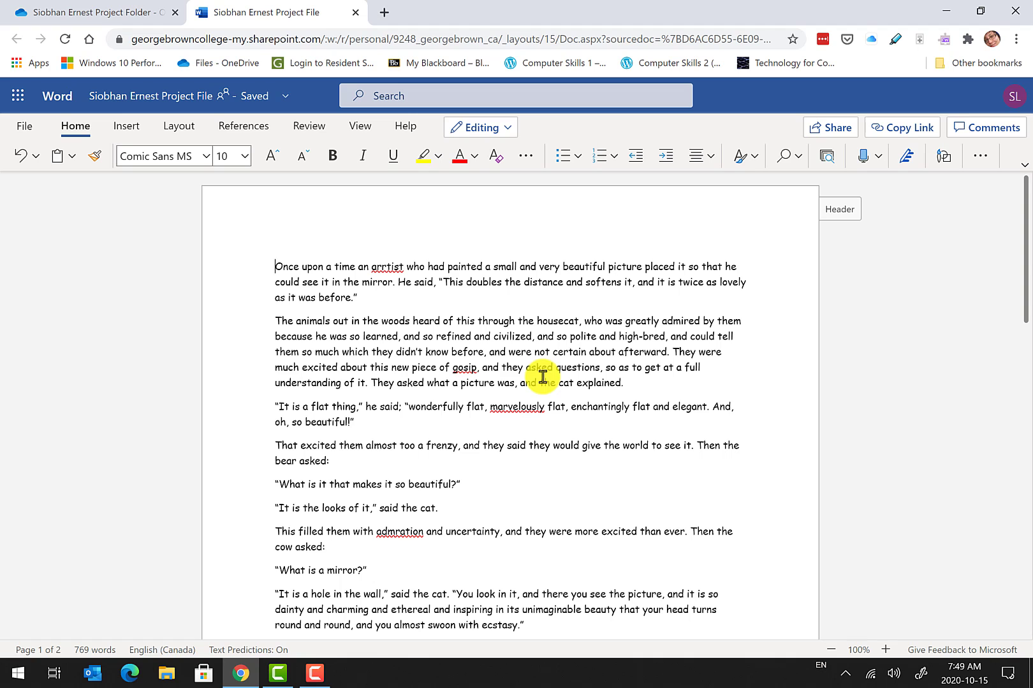
Type the title 'A Fable' and the author's name on separate lines.
text(A Fable)
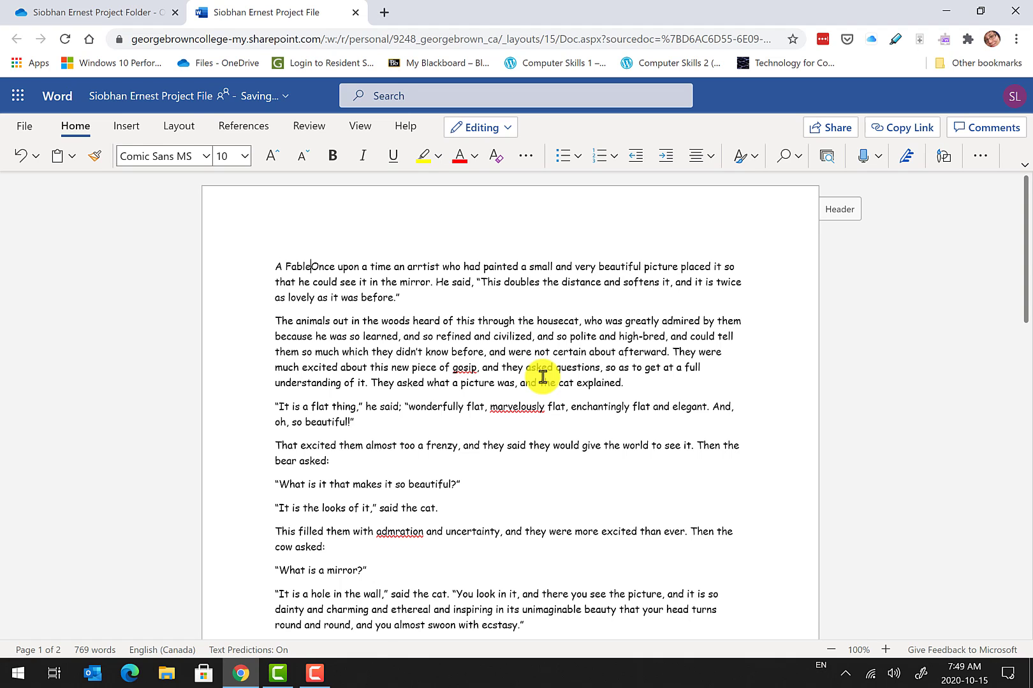
key(Return)
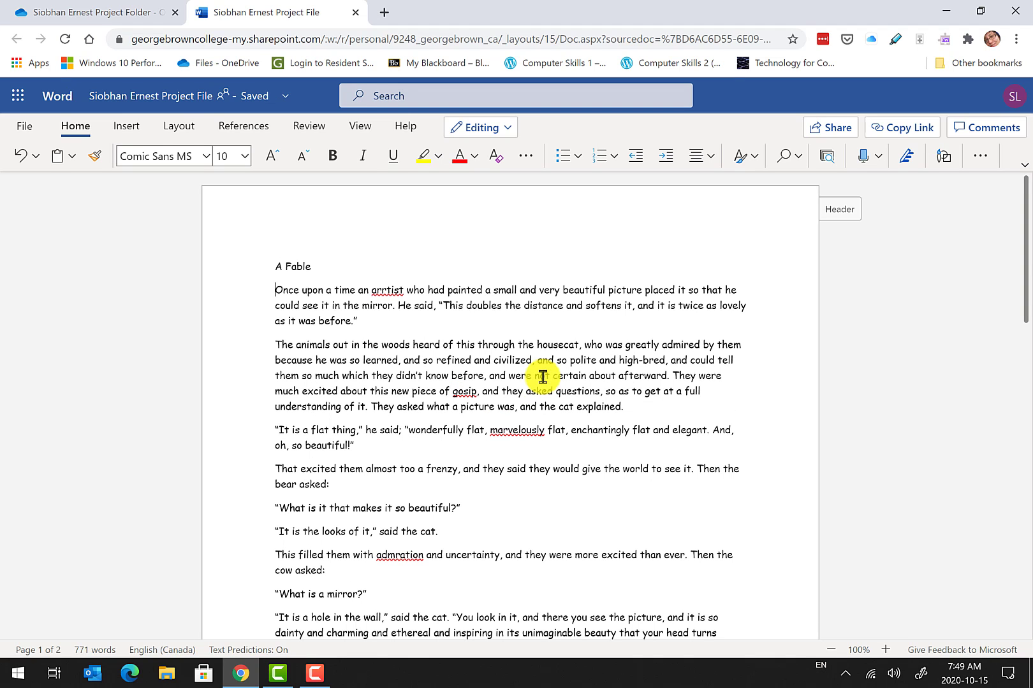
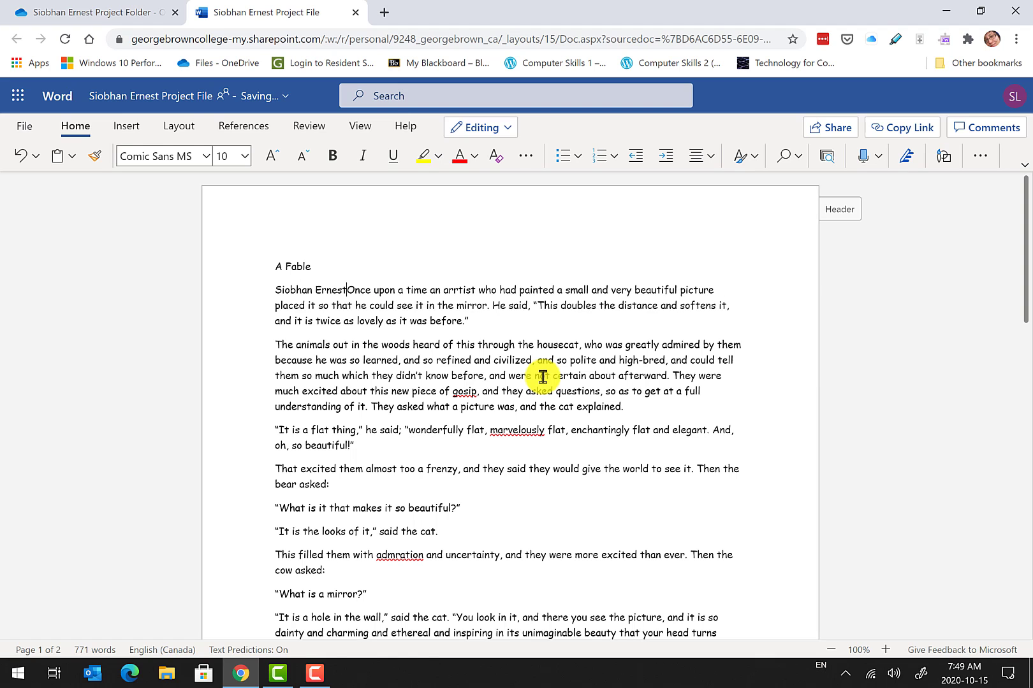
key(Return)
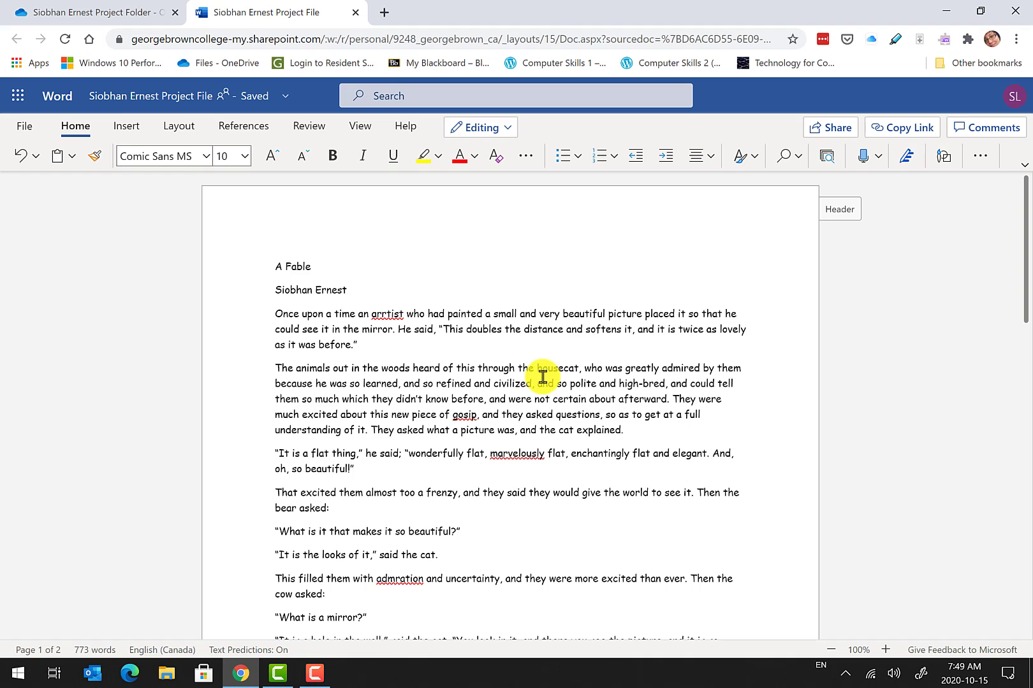
Add 'George Brown College' on its own line, fixing its typos and the split story paragraph.
text(George Bro)
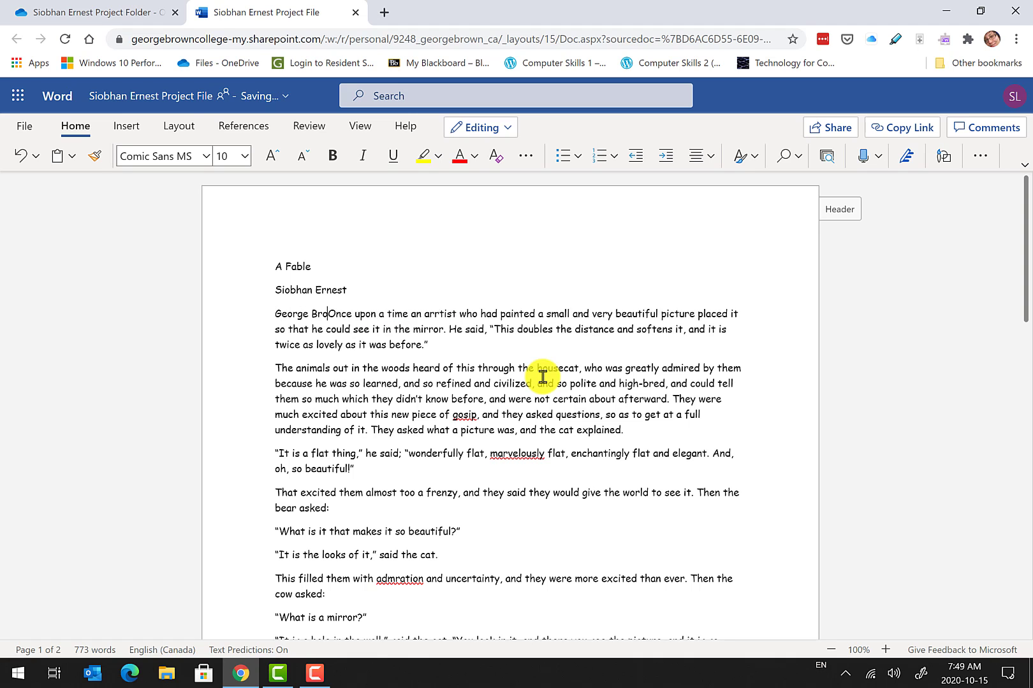
text(wn COllege)
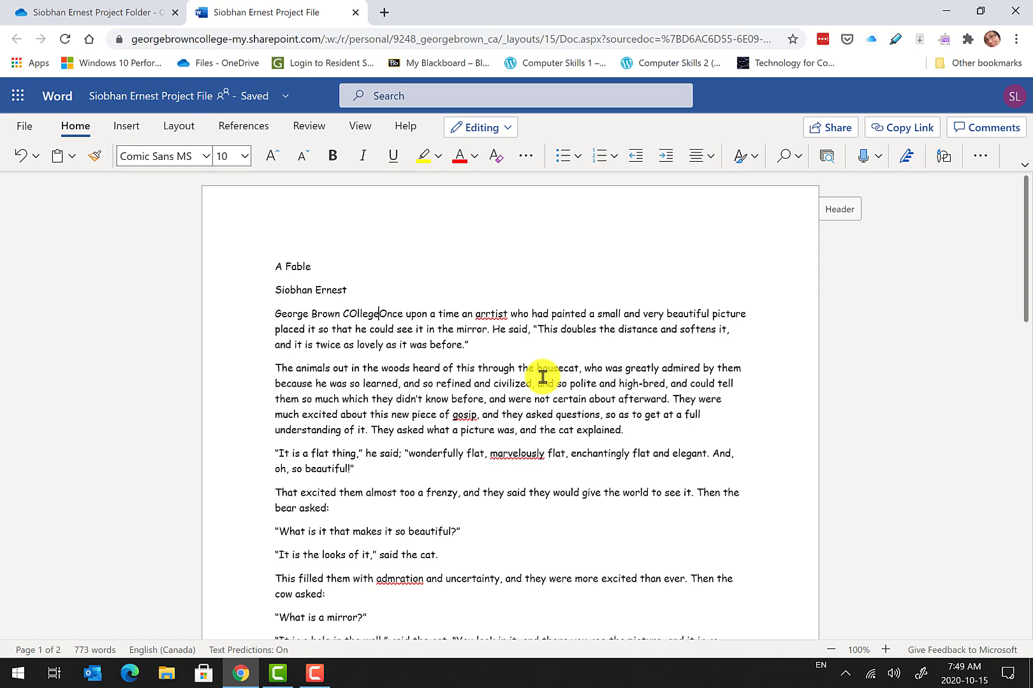
key(BackSpace)
key(BackSpace)
key(BackSpace)
key(BackSpace)
key(BackSpace)
key(BackSpace)
text(o)
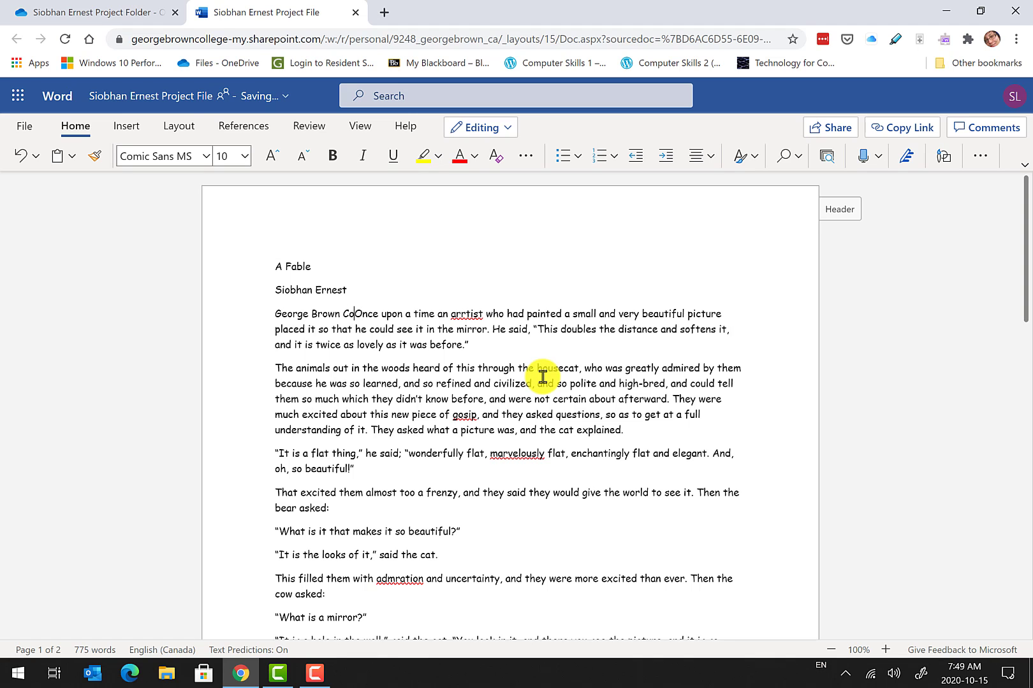
text(ll)
text(e)
click(542, 377)
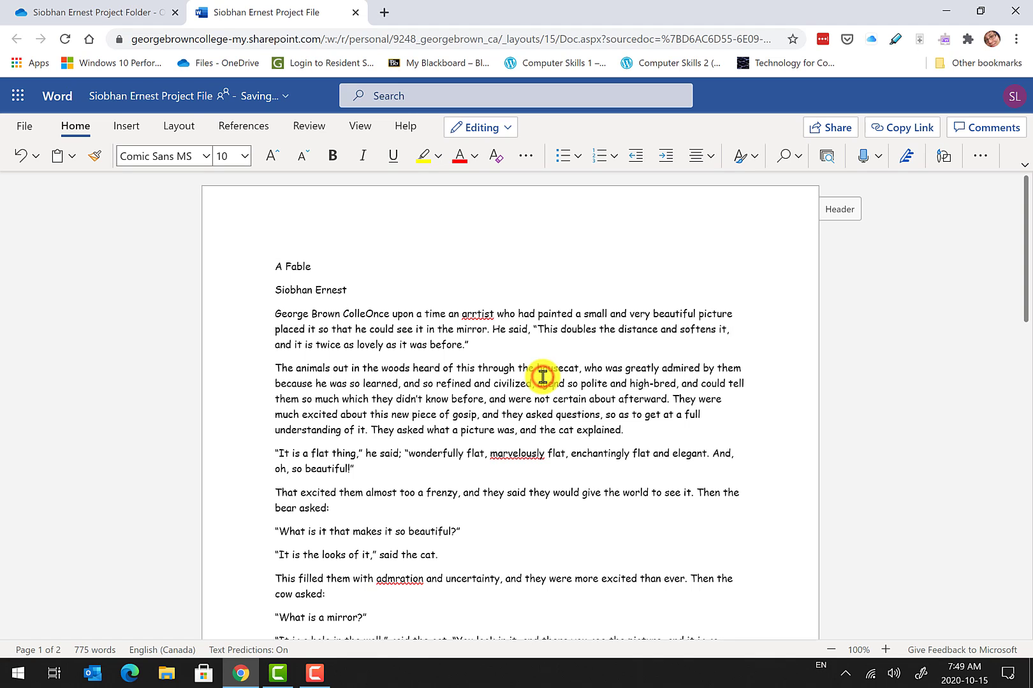
key(Return)
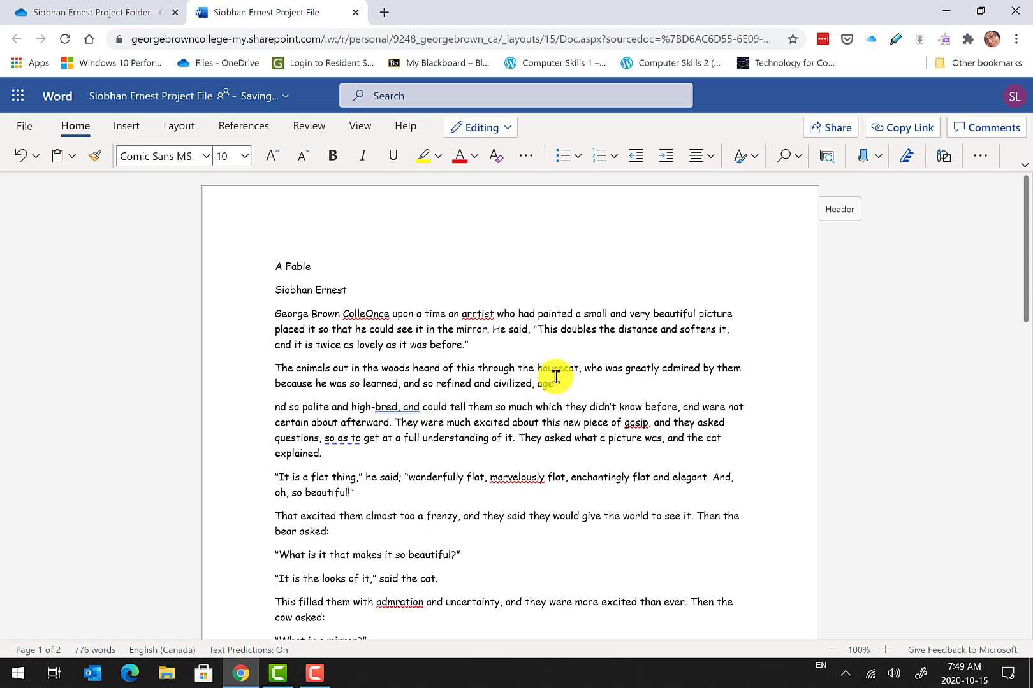
key(BackSpace)
right_click(369, 313)
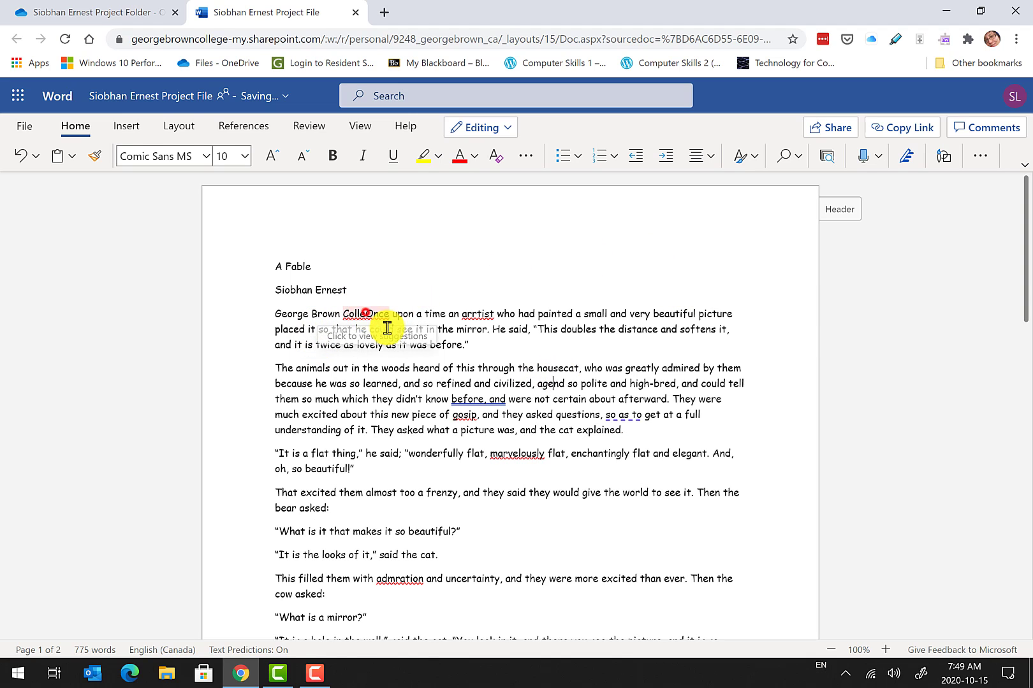
key(Escape)
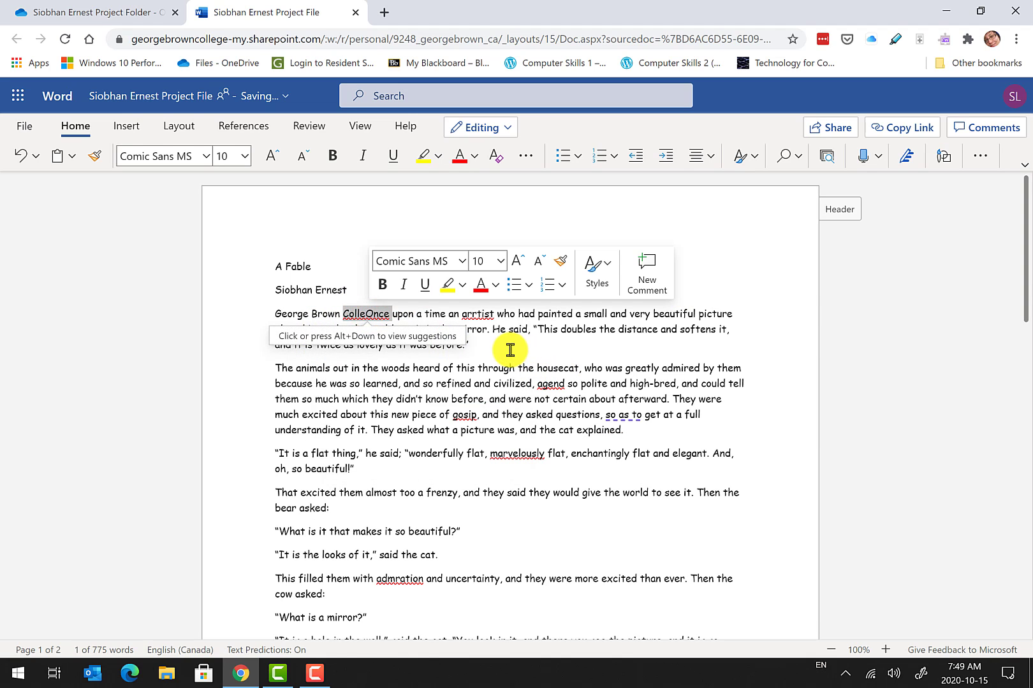
key(Right)
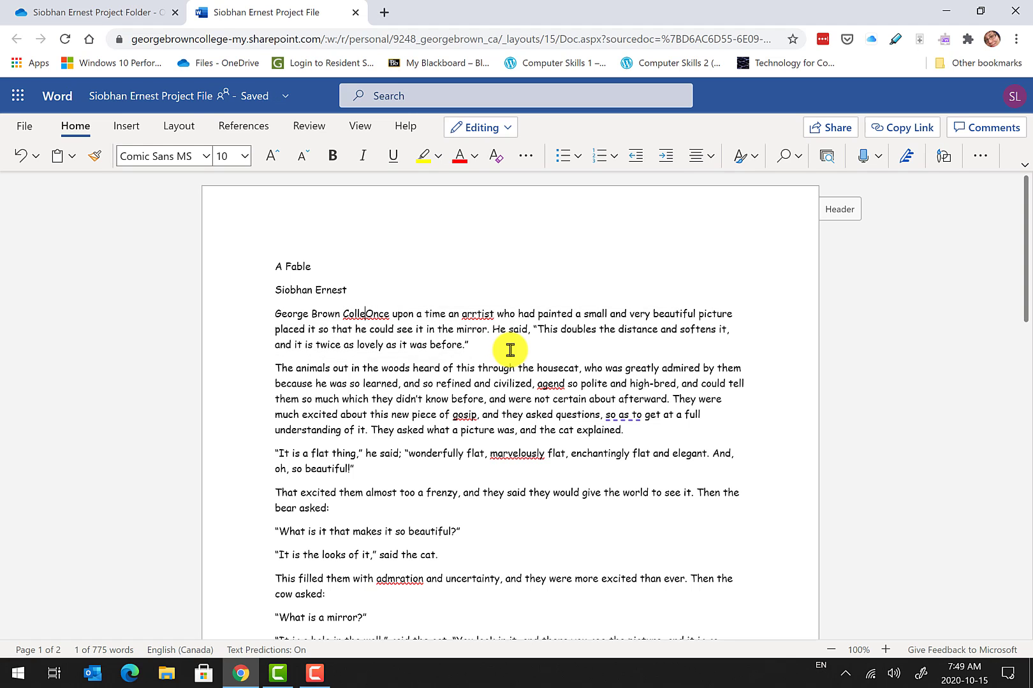
text(ge)
key(Return)
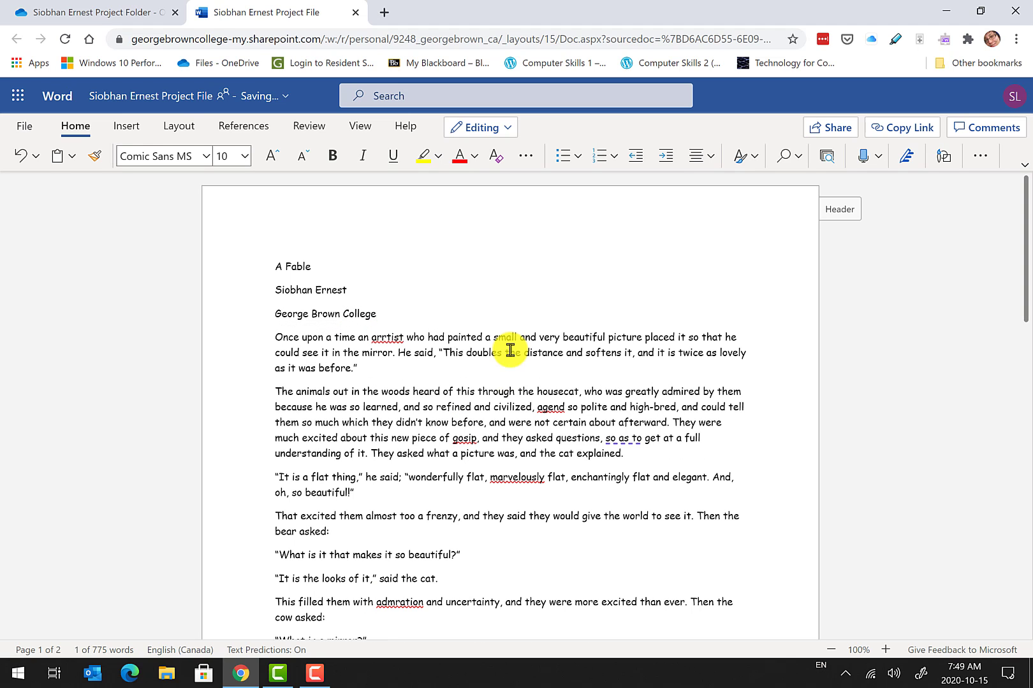
Undo the accidental replacement of story text and return after the college line.
shift+click(509, 350)
text(COMP)
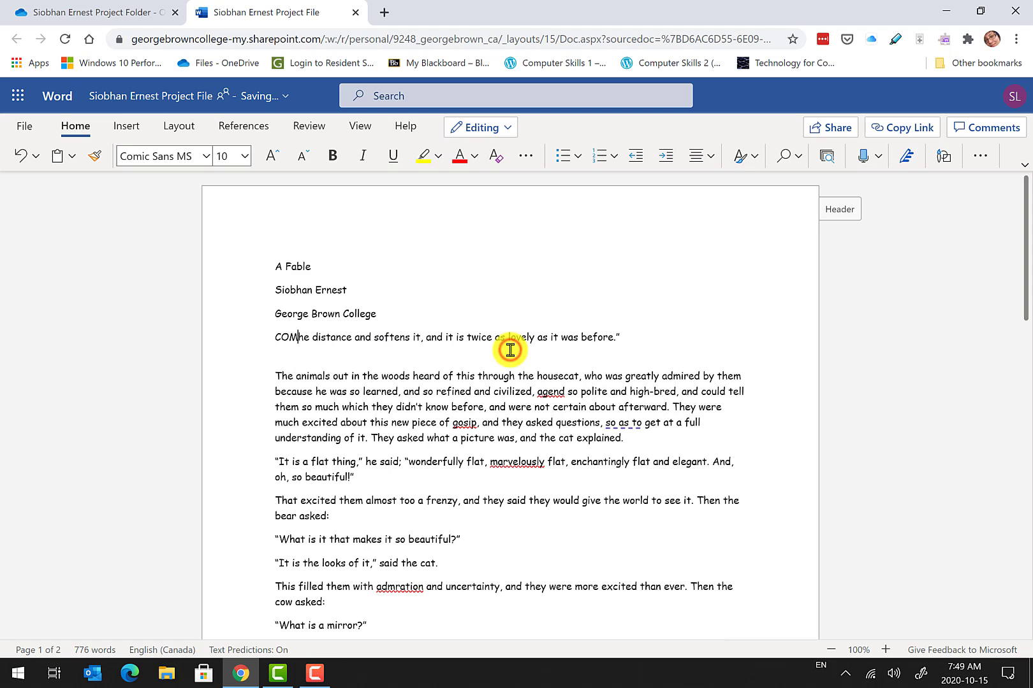
text(121)
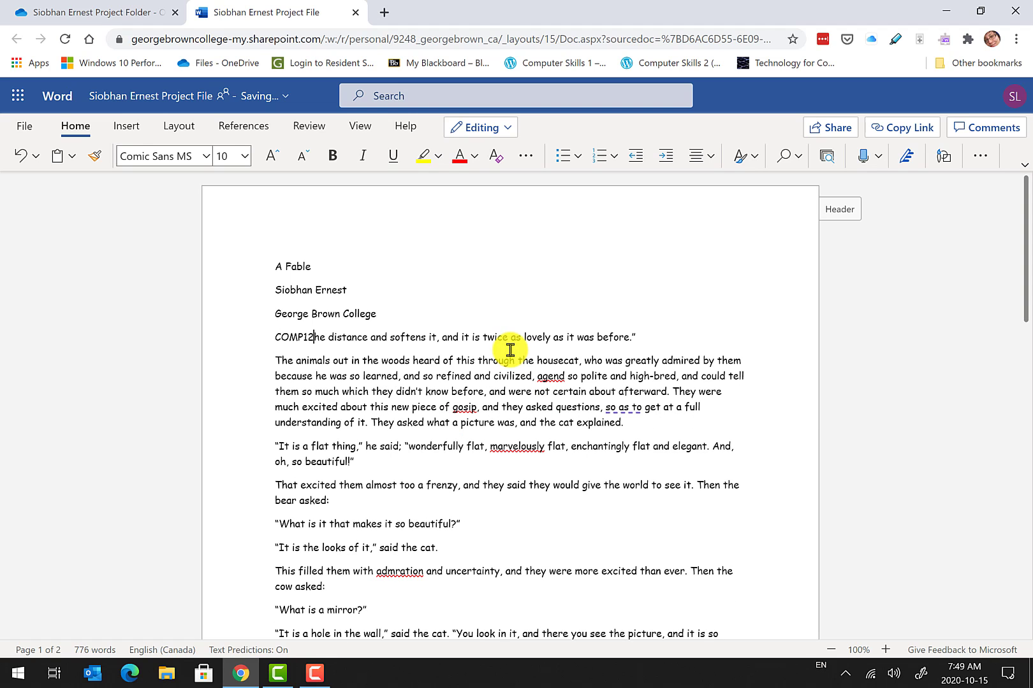
key(ctrl+z)
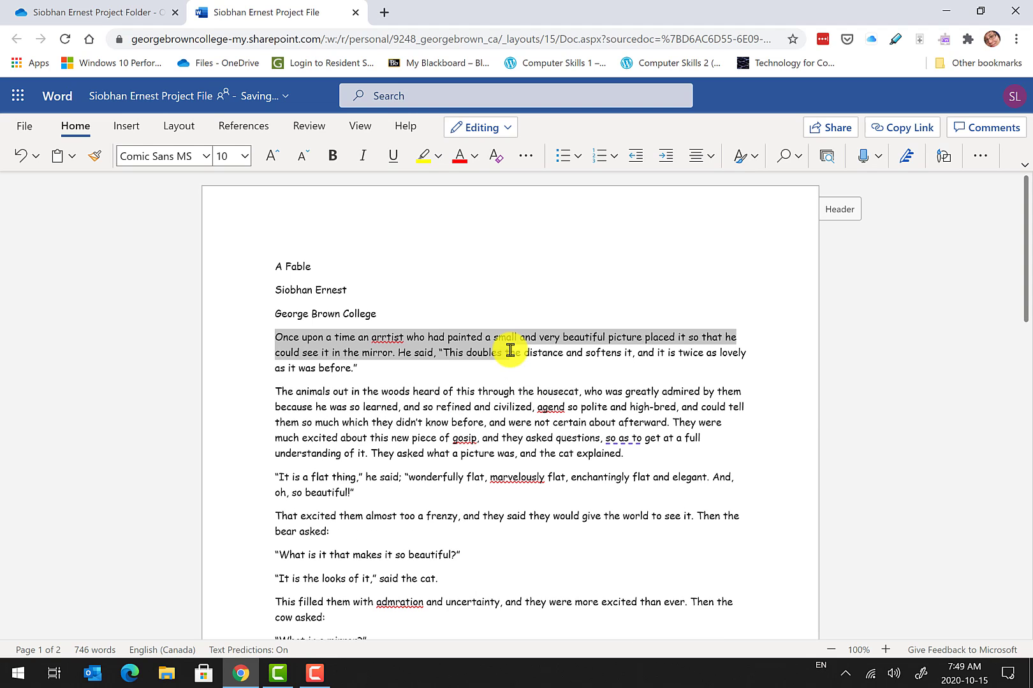
double_click(489, 336)
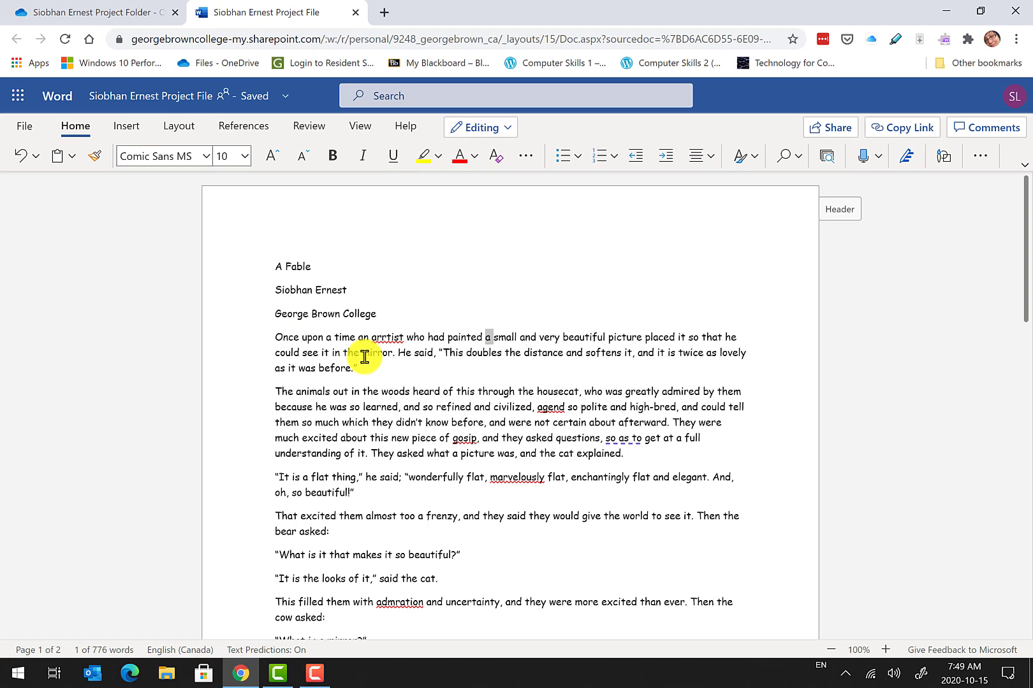
click(407, 314)
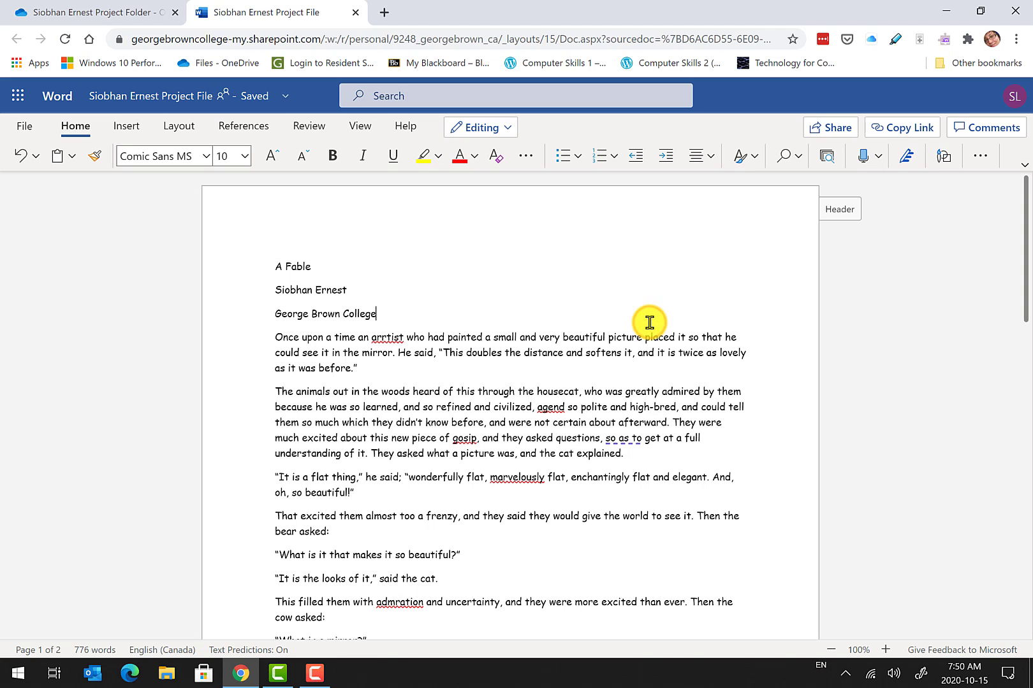
Add the course line 'COMP1216: Computer Skills 1', undoing an accidental deletion.
key(Return)
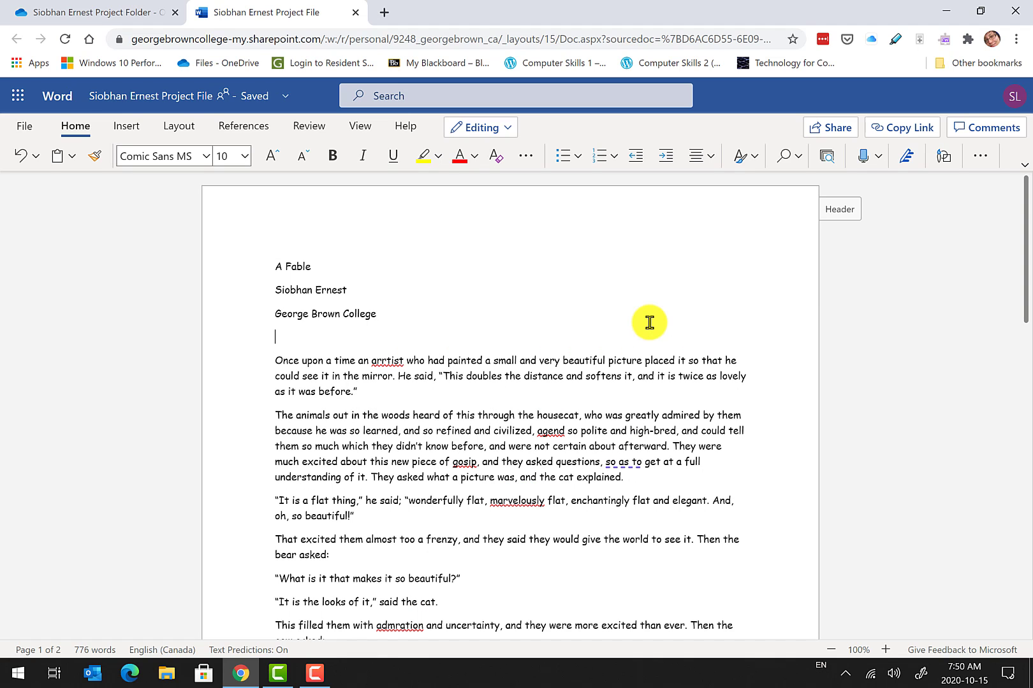
text(COMP1216: Computer Skills 1)
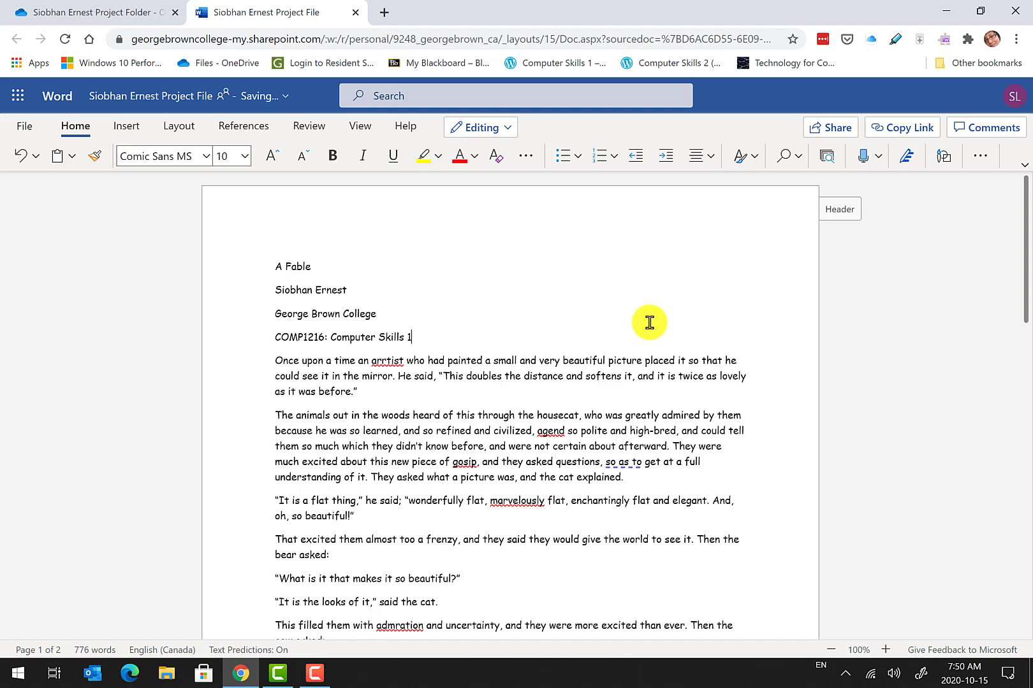
key(Return)
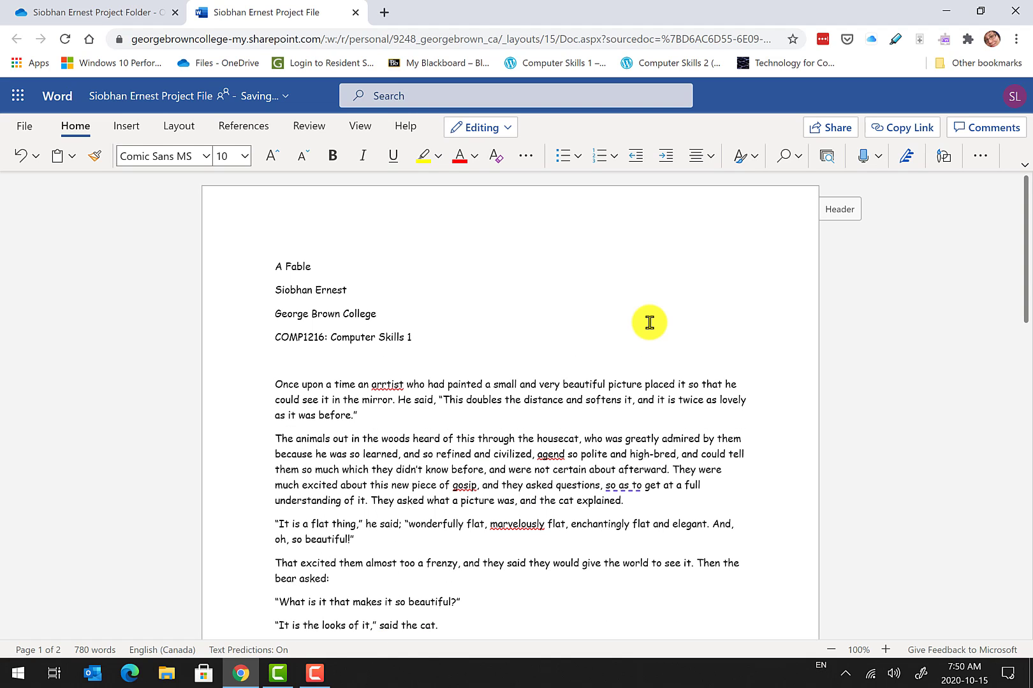
text(P)
shift+click(650, 322)
text(rofe)
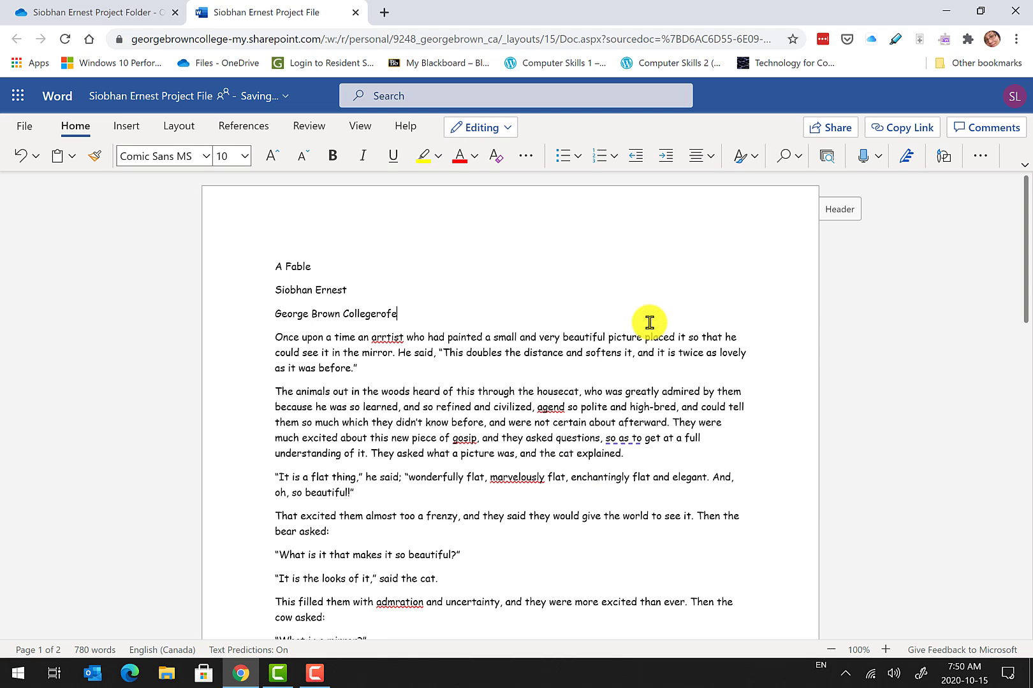
key(ctrl+z)
Add 'Professor' with the professor's name, 'October 15, 2020', and begin the 'A Fable' line.
click(354, 368)
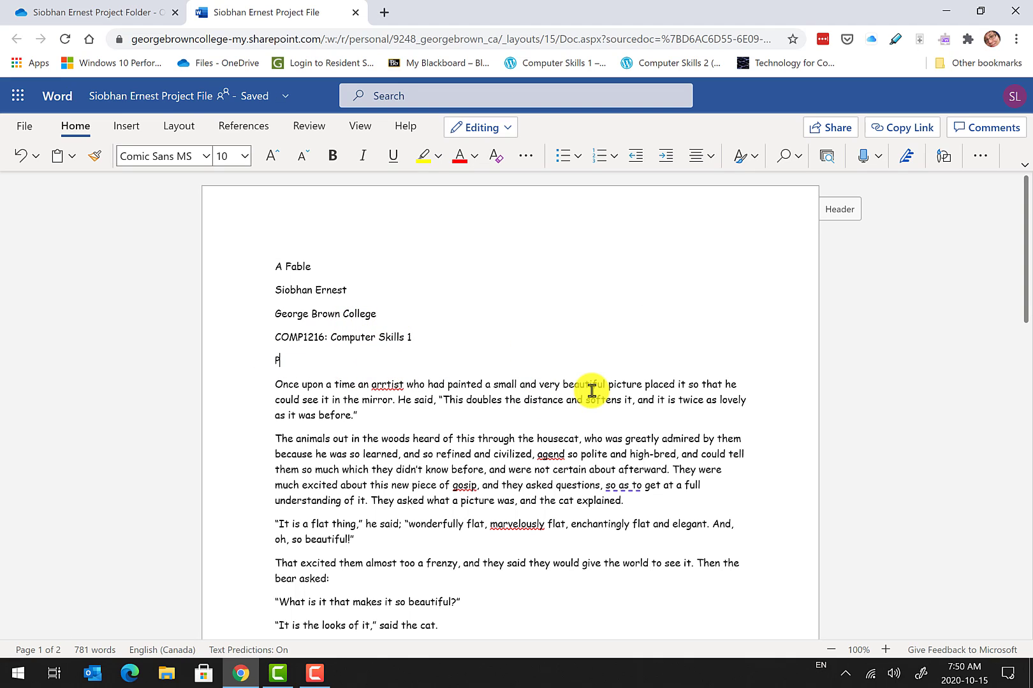
key(Return)
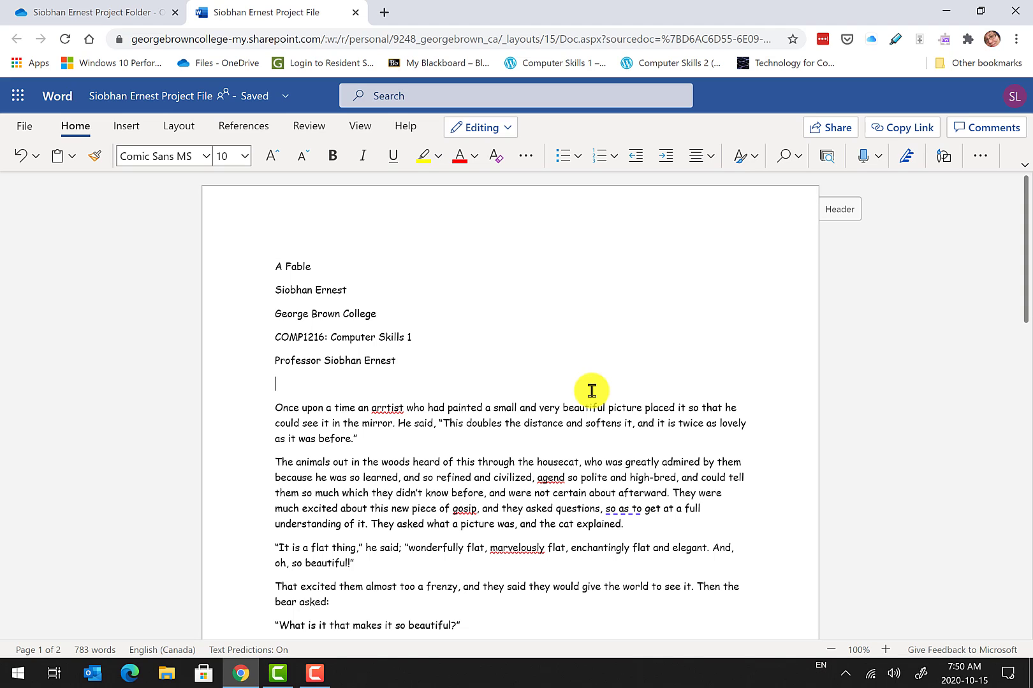
text(October 15, 2020)
key(Return)
text(A)
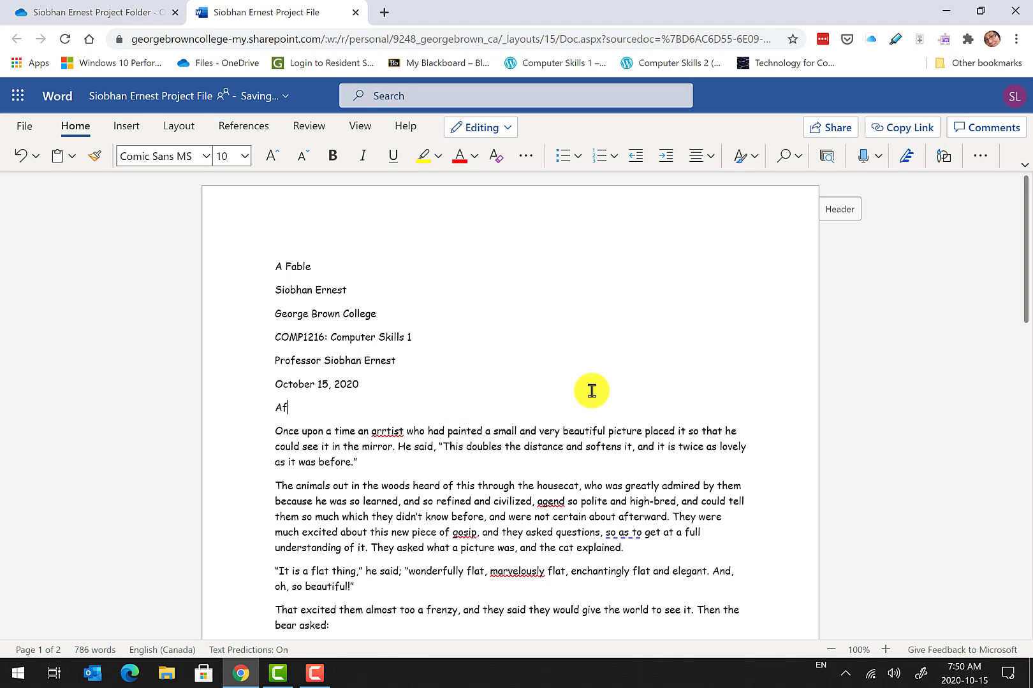
text( Fable)
Add a 'MORAL, BY THE CAT' heading on a new line at the end of the document.
scroll(566, 377, down, 8)
key(ctrl+End)
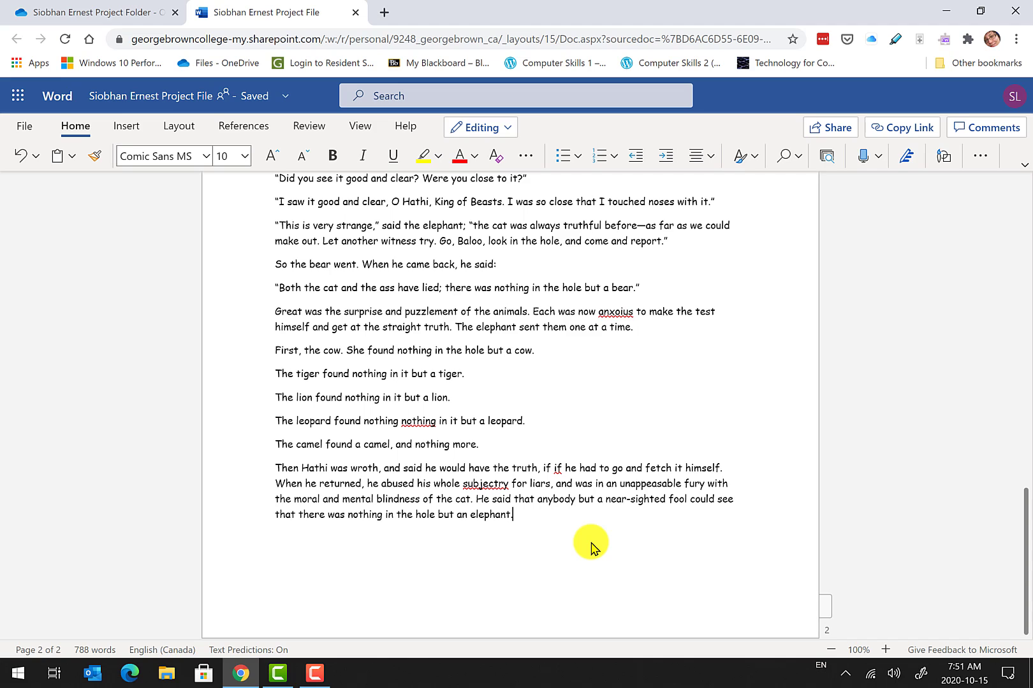
key(Return)
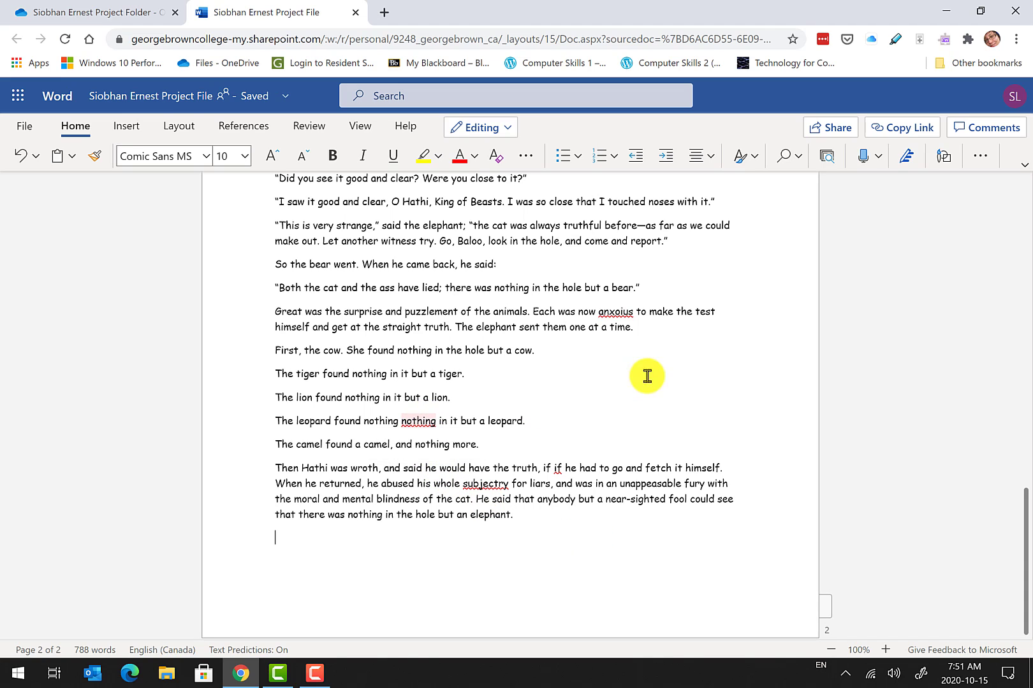
click(364, 550)
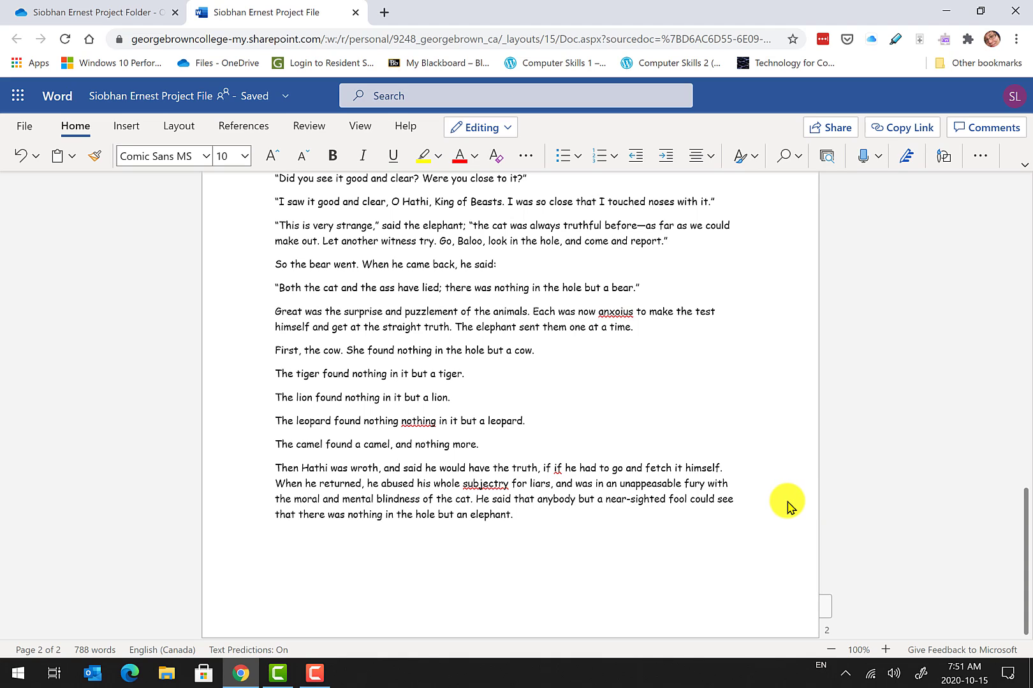
text(MORAL, BY THE CAT)
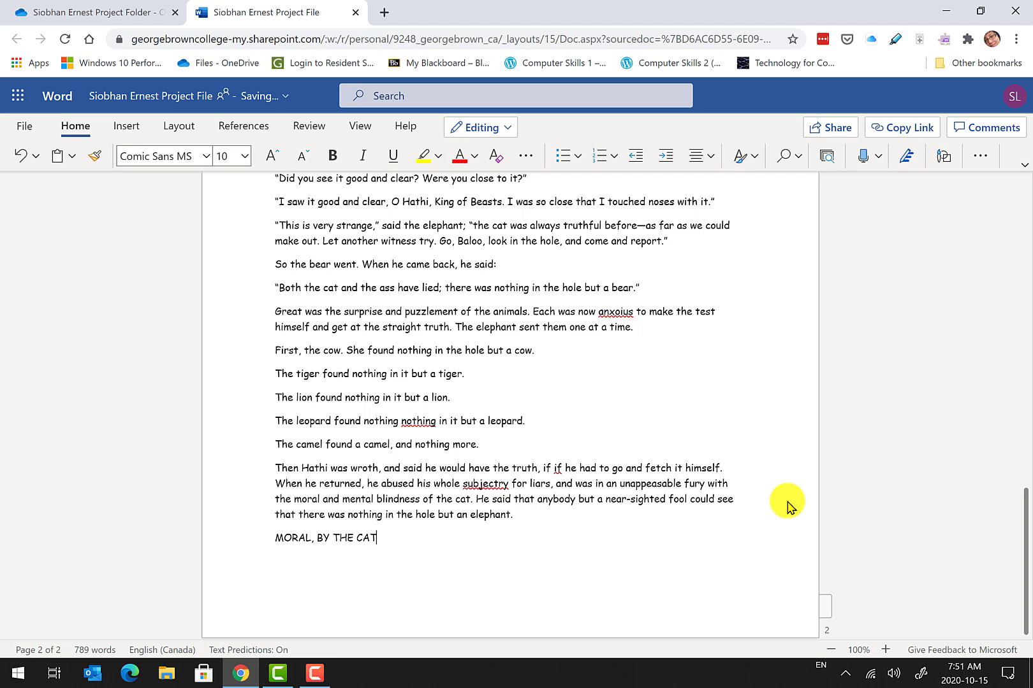
key(Return)
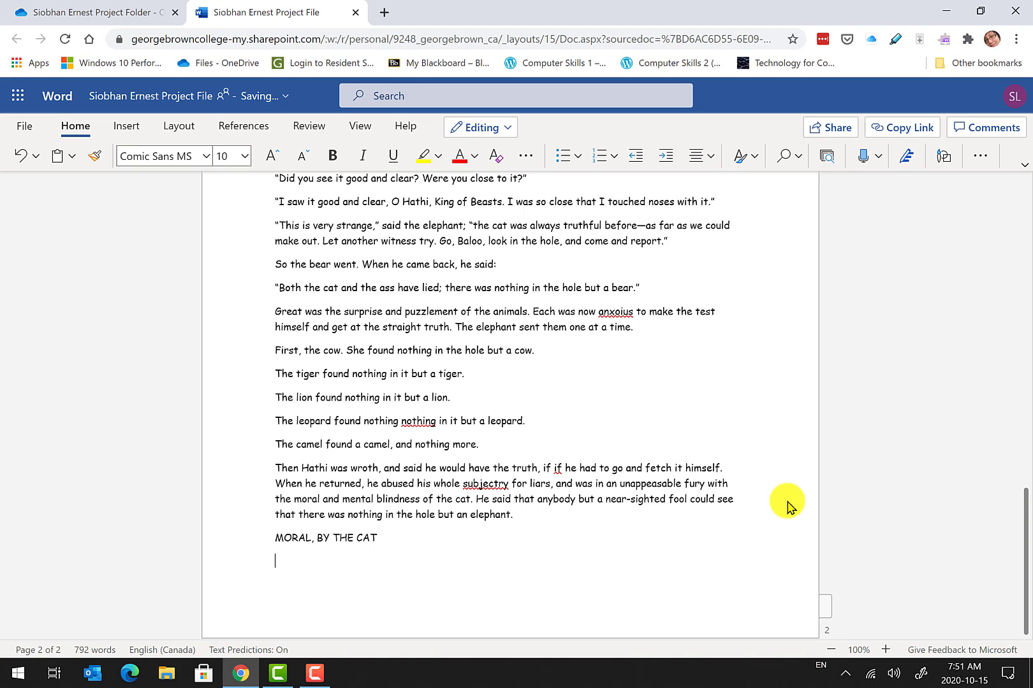
Type the moral's opening 'You can find in a text whatever you bring.'.
text(You can find in a text whatever )
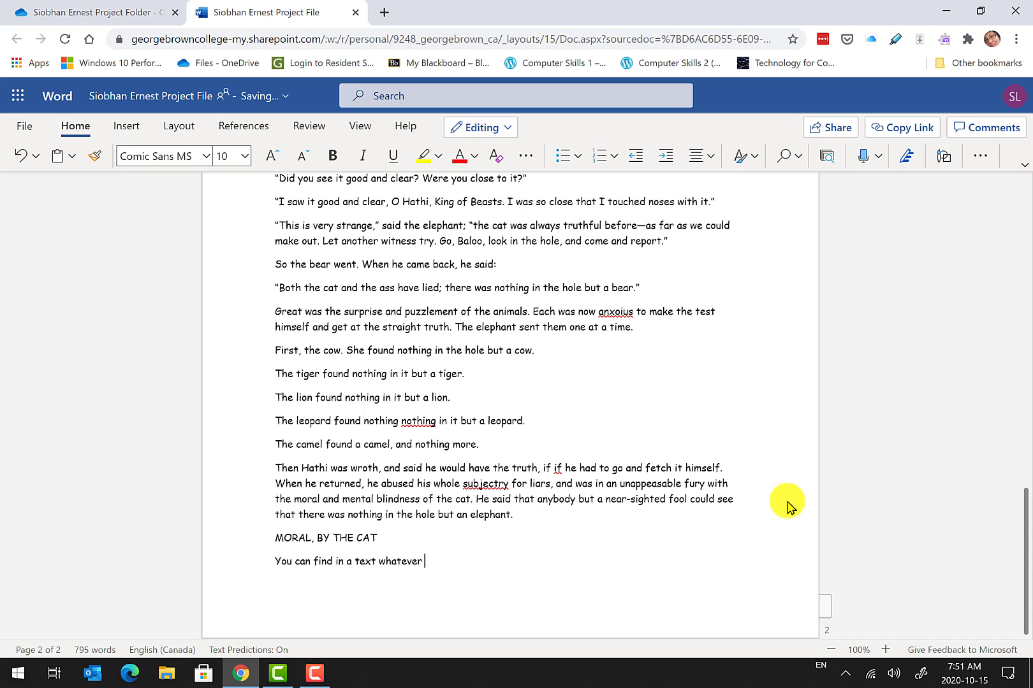
text(you broin)
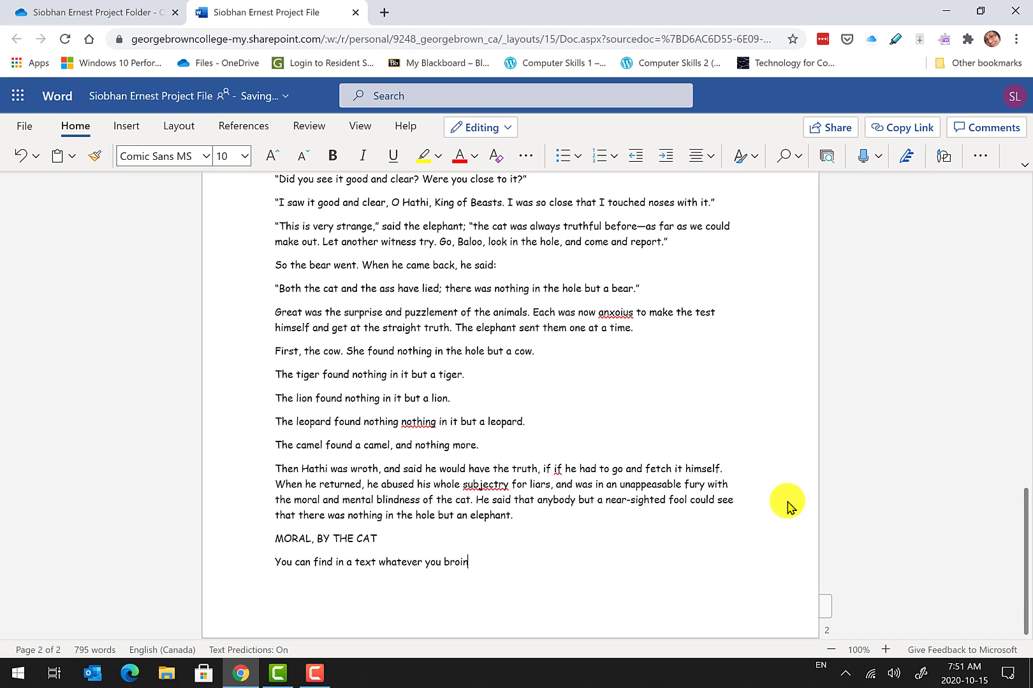
key(BackSpace)
key(BackSpace)
key(BackSpace)
text(ing.)
Undo the stray 'if you' after 'could see' and continue the moral with 'if you will stand between it and the mirror…'.
click(788, 505)
text(if you)
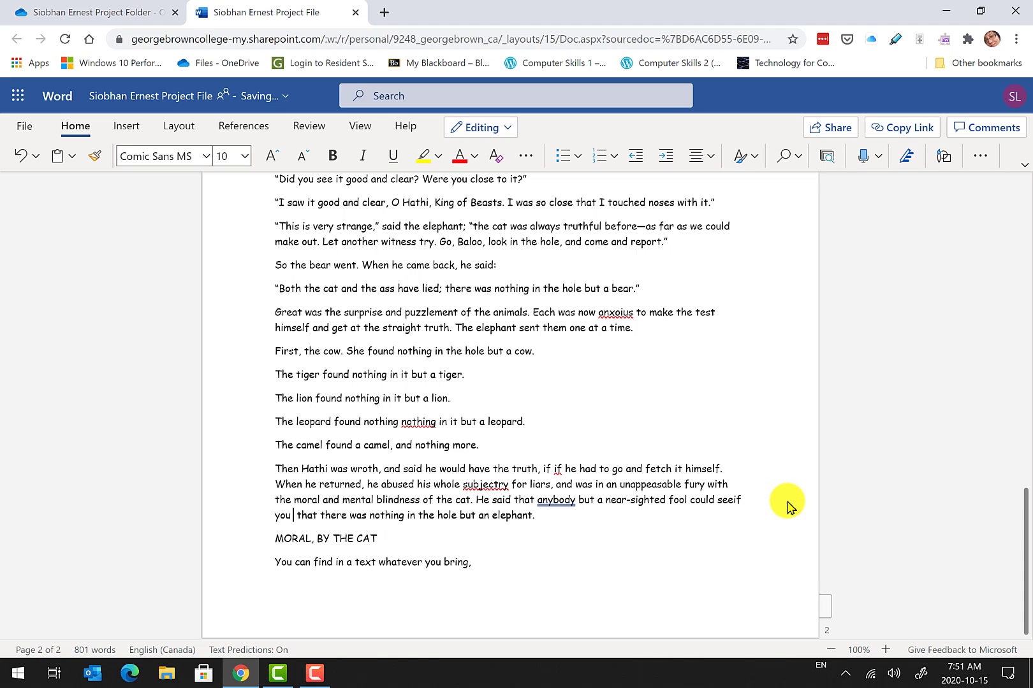
key(ctrl+z)
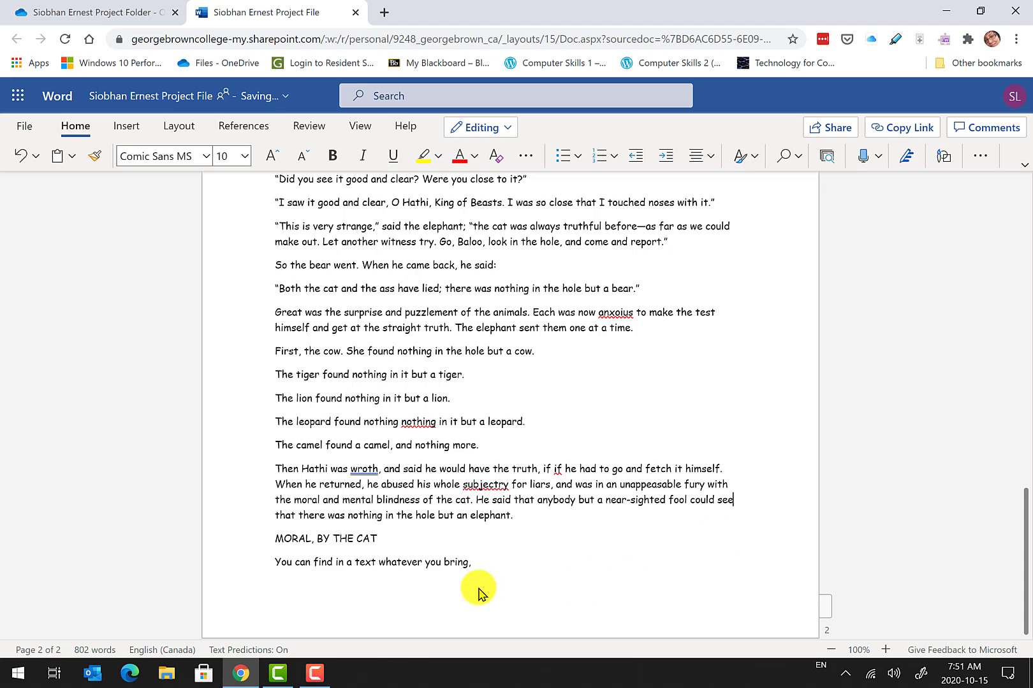
click(495, 567)
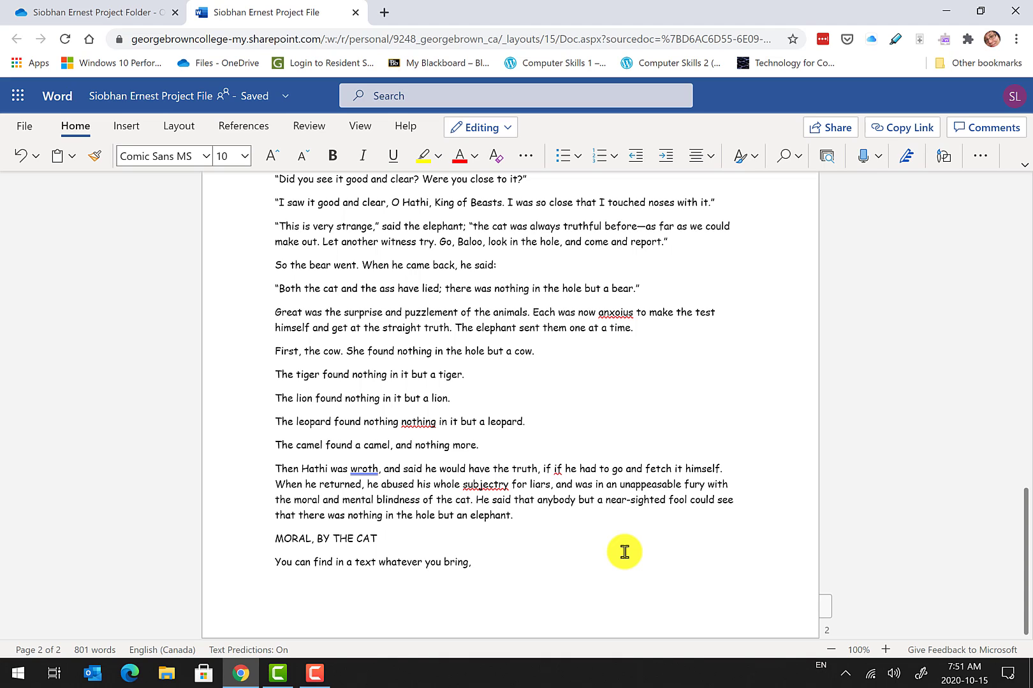
text(if you will stand betwee)
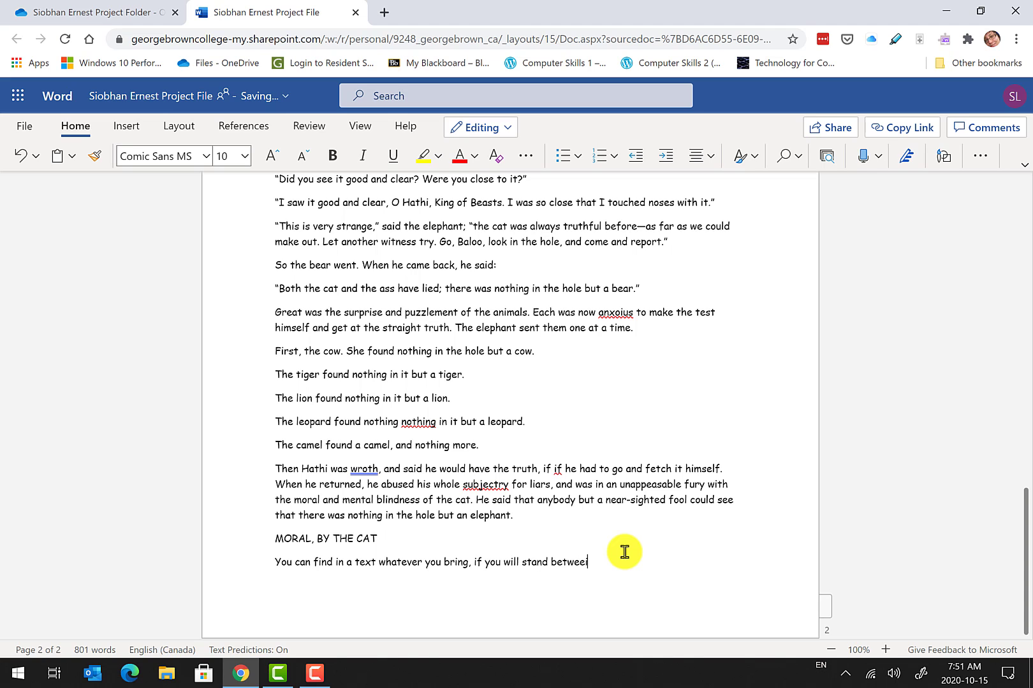
text(n it and the mirror of your imagin)
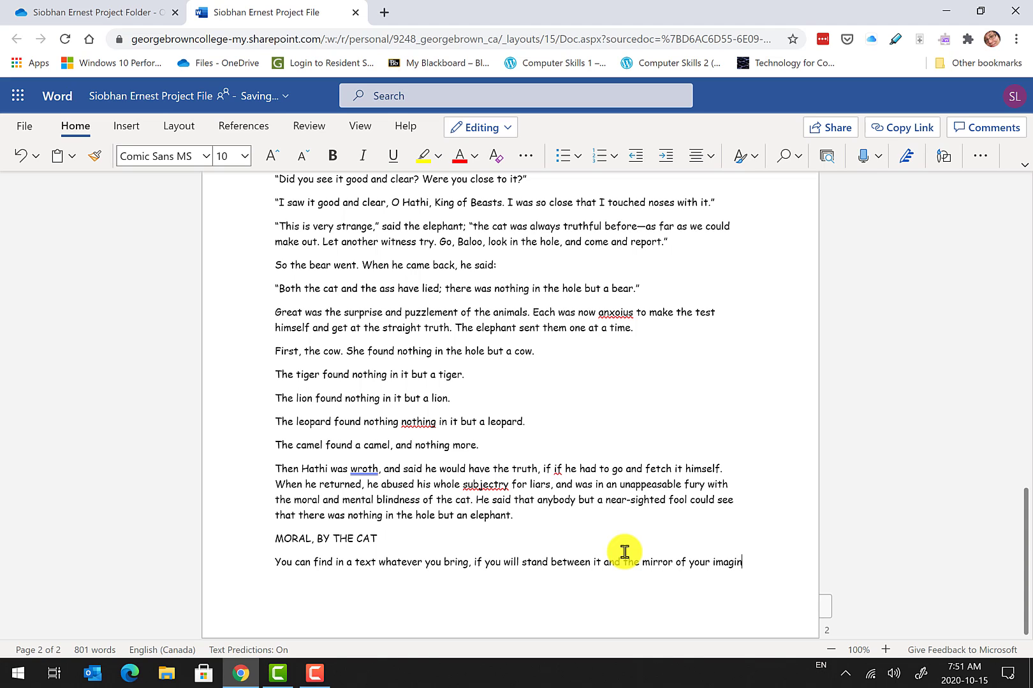
text(ation)
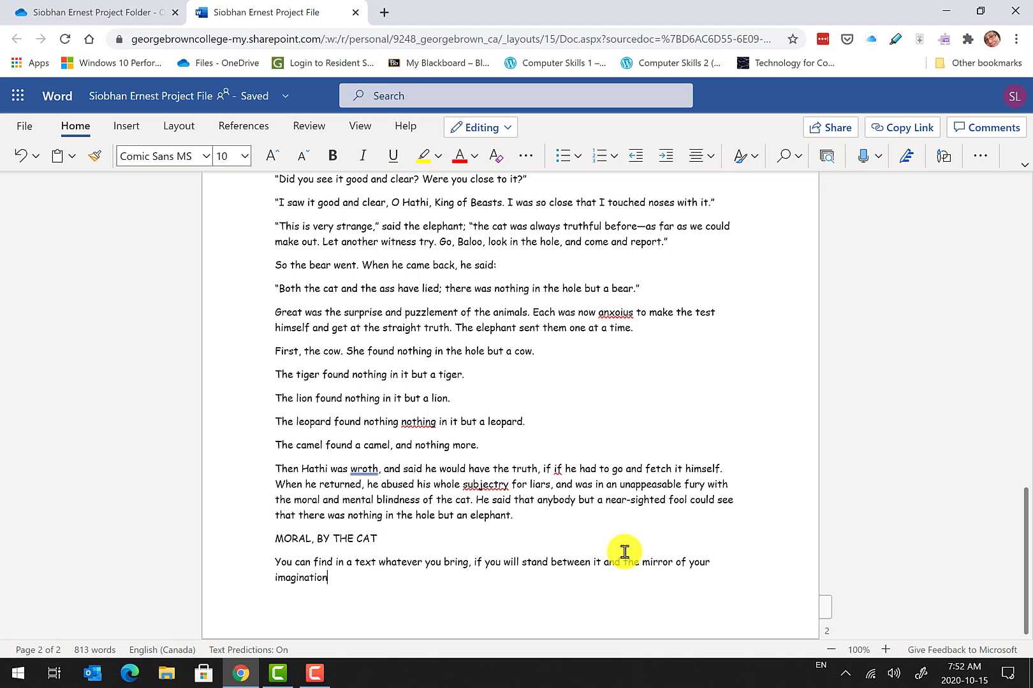
text(. You may not see your ear)
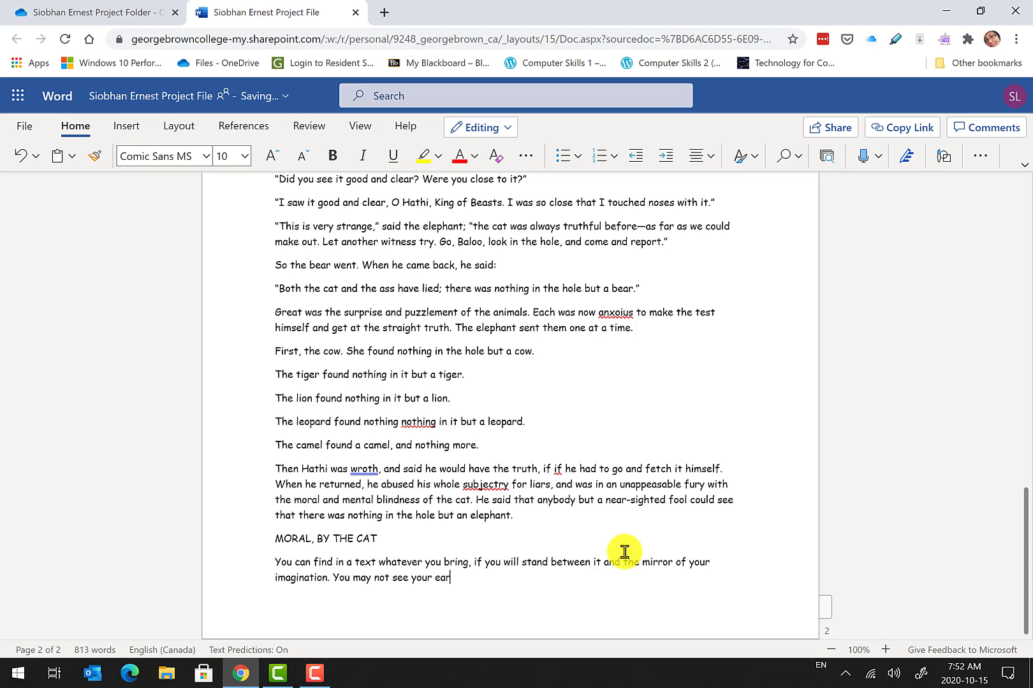
text(s, b)
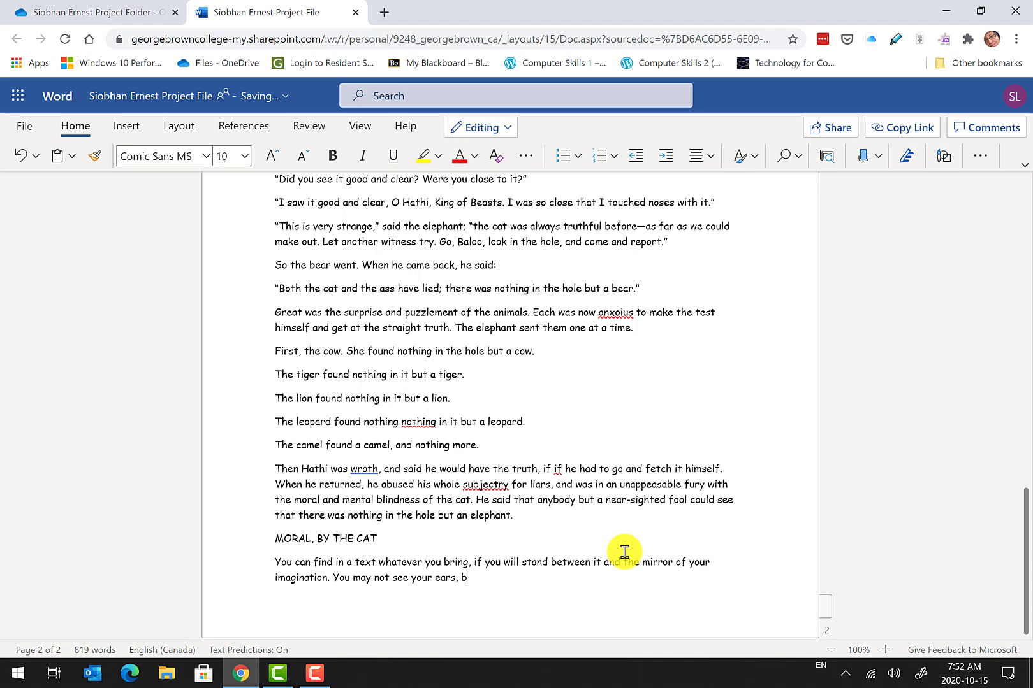
text(ut they will be there.)
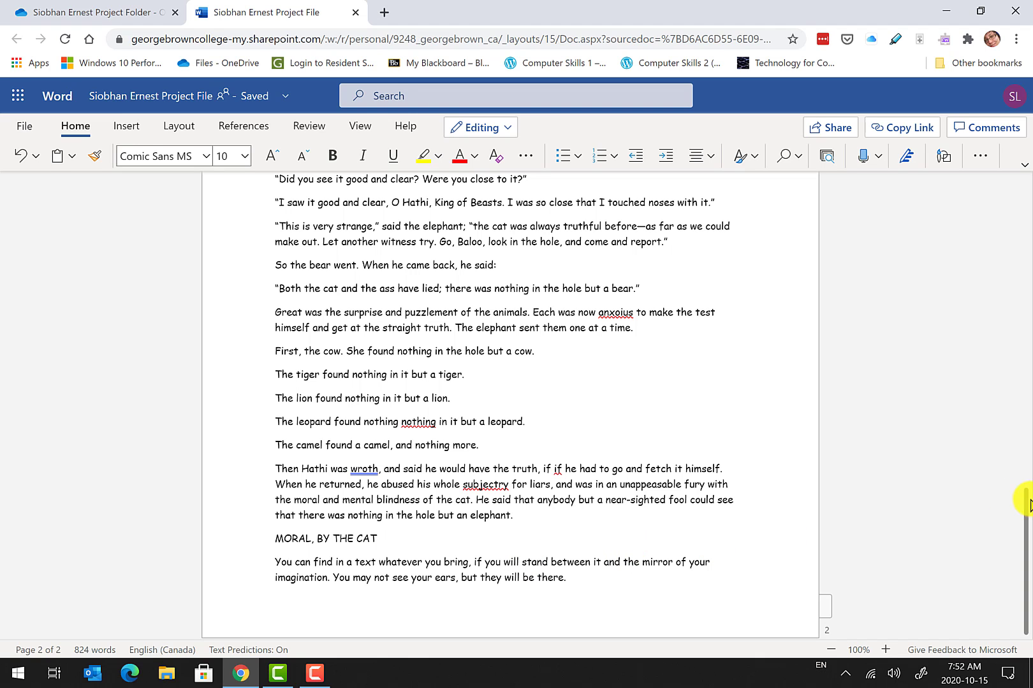
Select all of the fable's text, from title page through the moral, with Ctrl+A.
drag(1027, 513, 1024, 483)
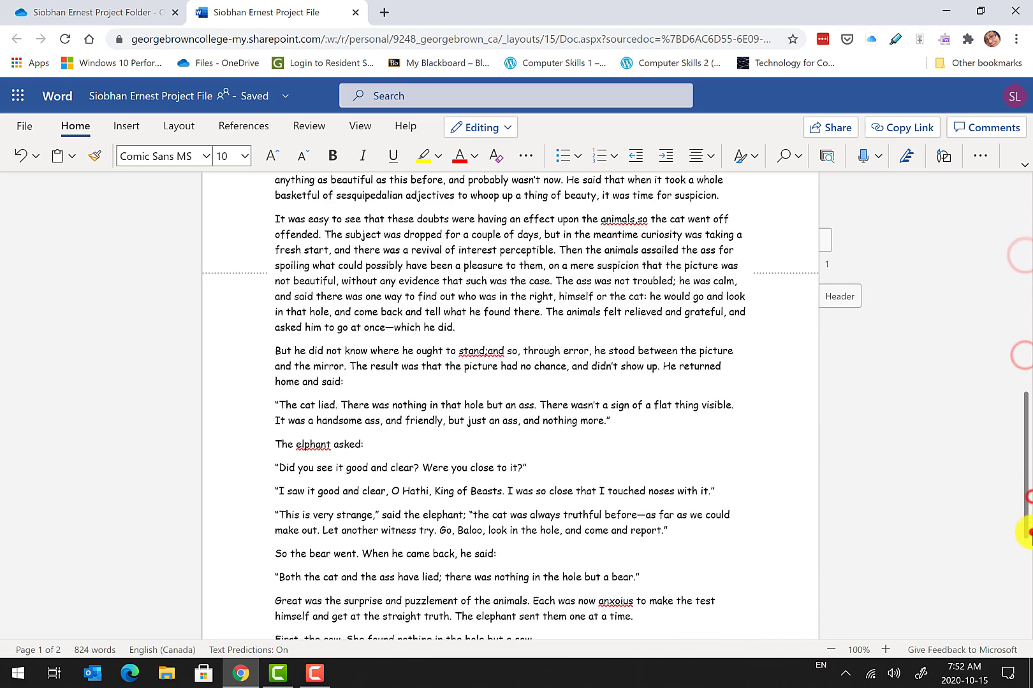
scroll(670, 433, down, 5)
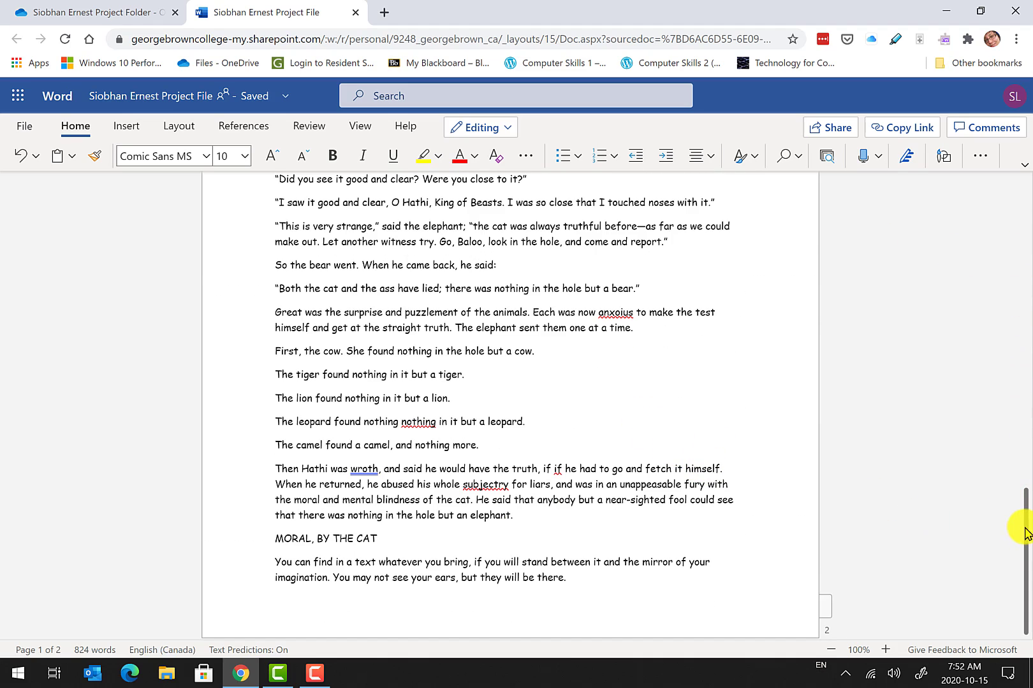
click(1025, 344)
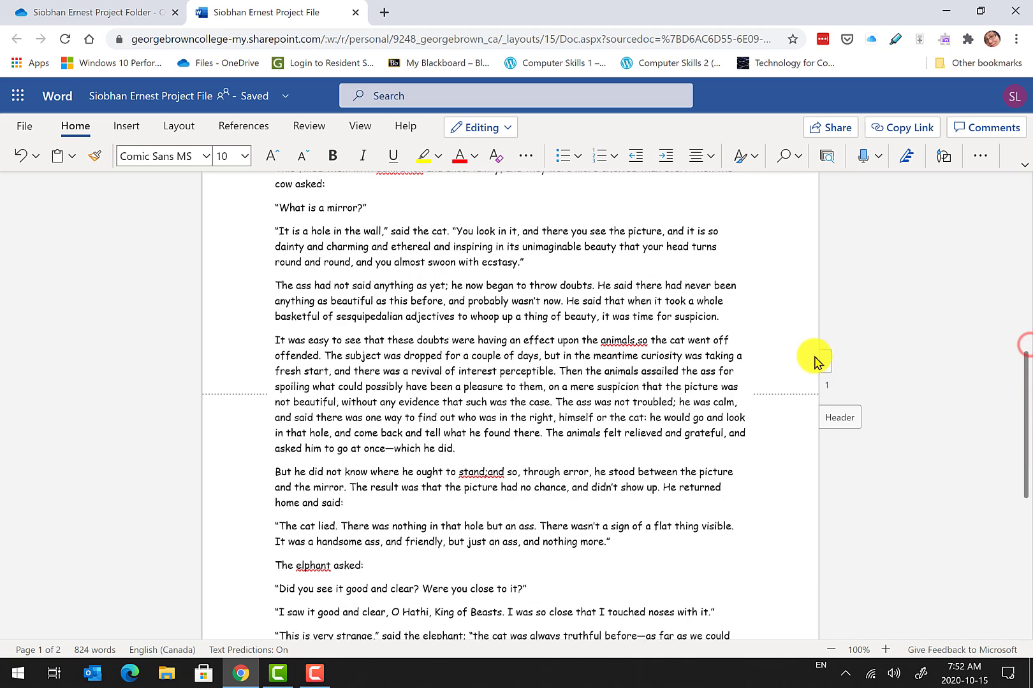
click(1021, 370)
click(1014, 229)
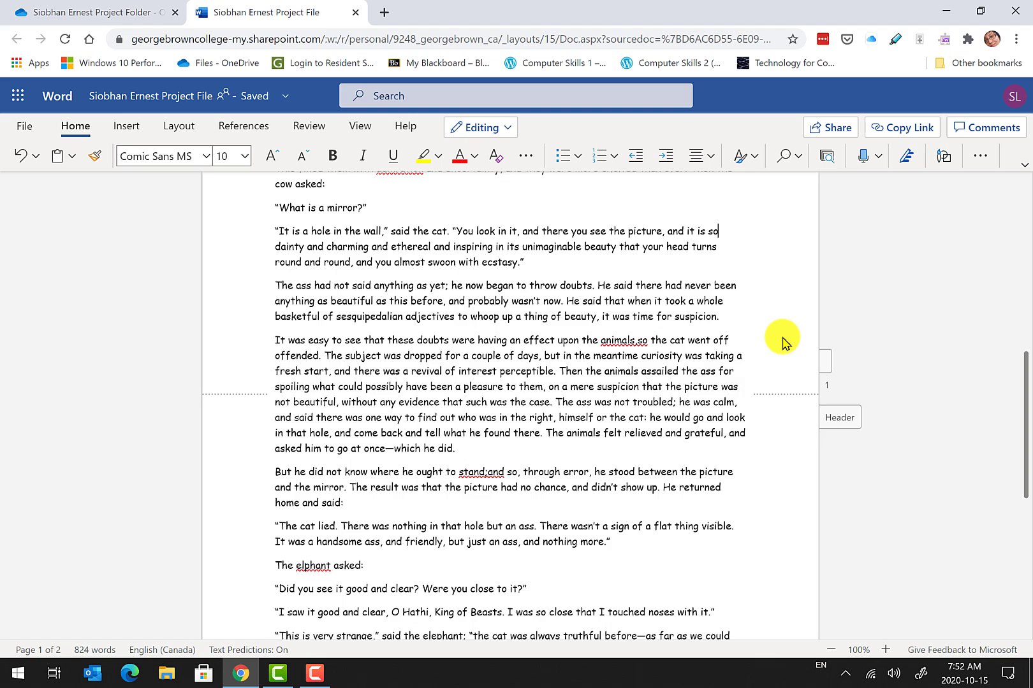
key(ctrl+a)
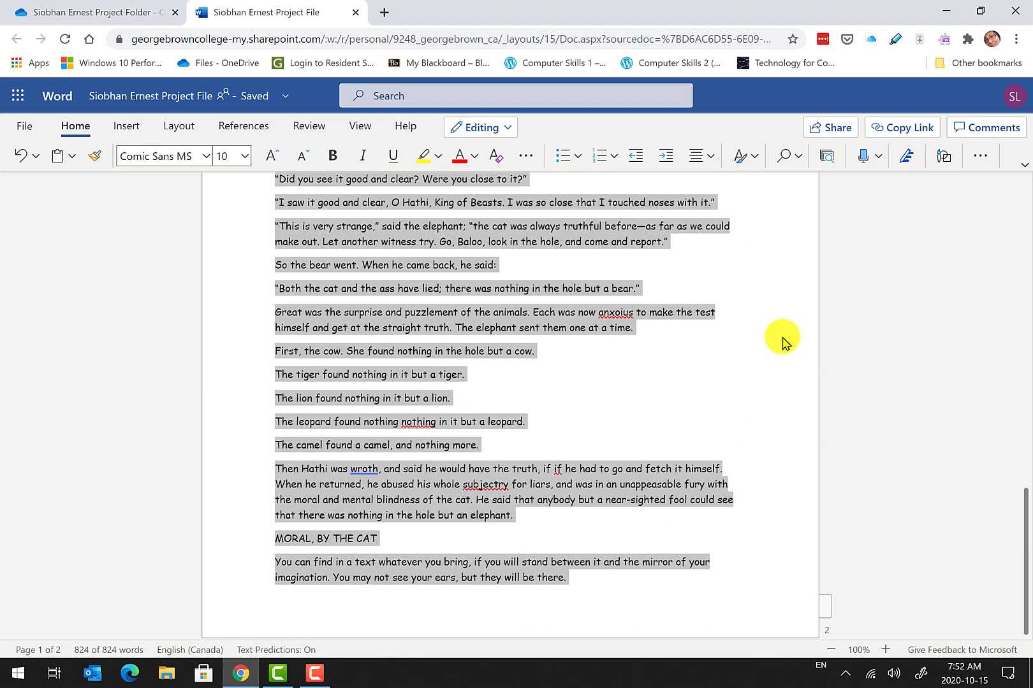
Set all the selected text to Times New Roman at 12 pt.
click(179, 159)
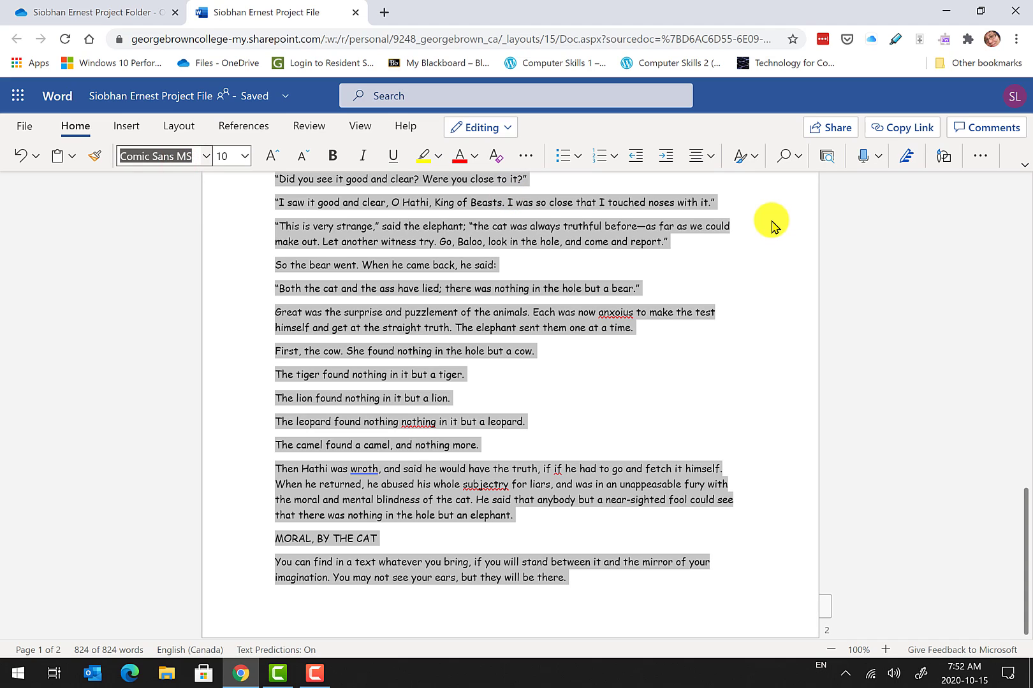
text(Times New Roma)
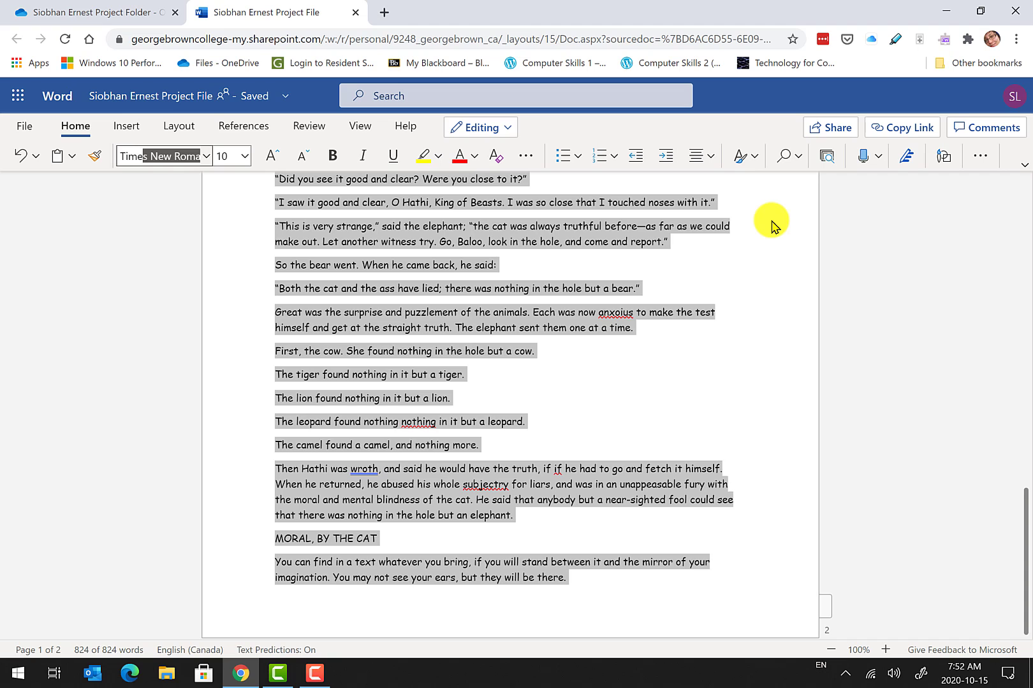
key(Tab)
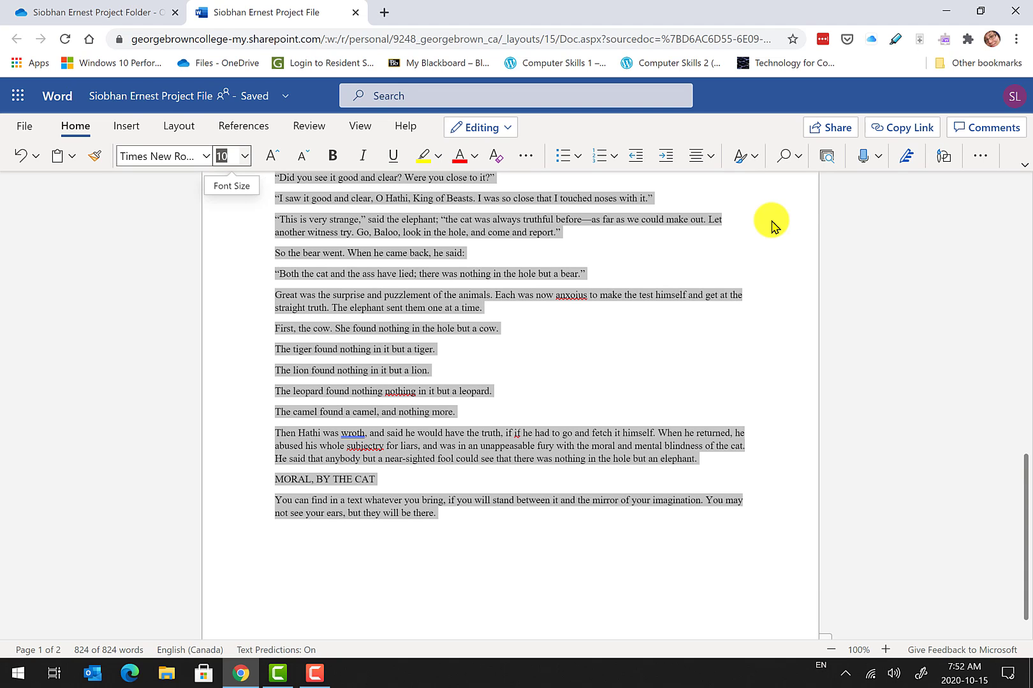
text(12)
key(Return)
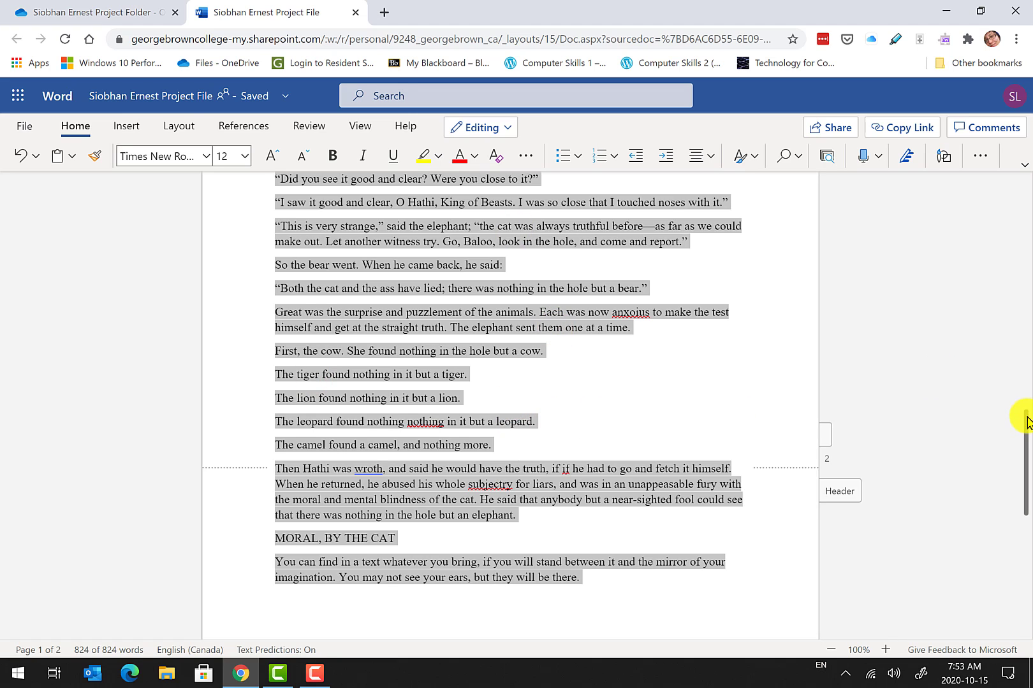
Check the title lines, then reselect the entire document text.
drag(1025, 416, 1025, 215)
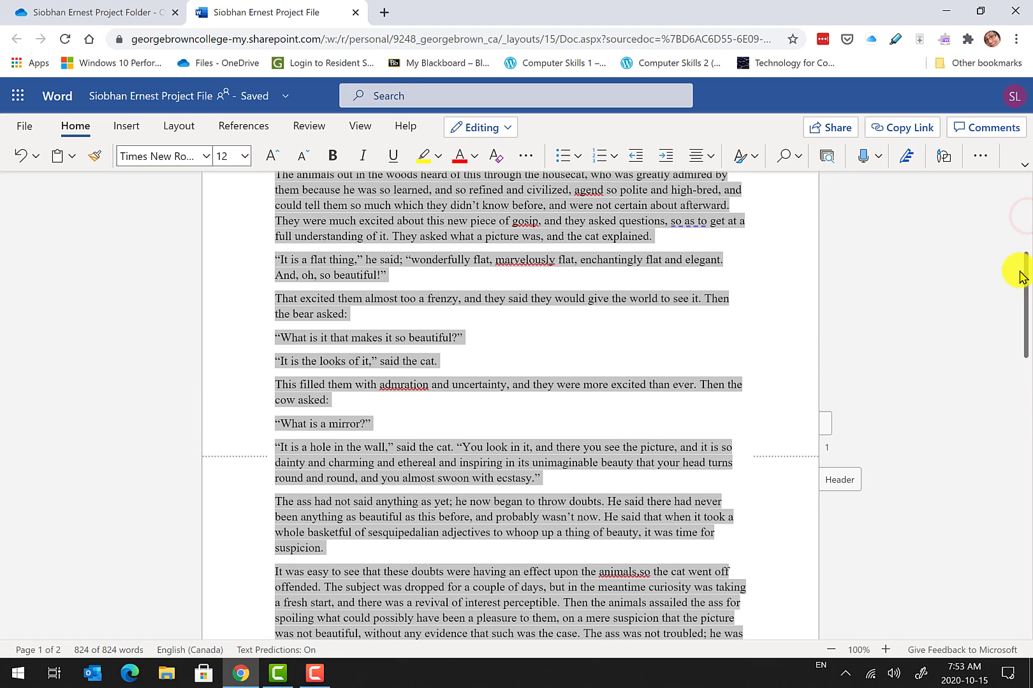
click(1025, 215)
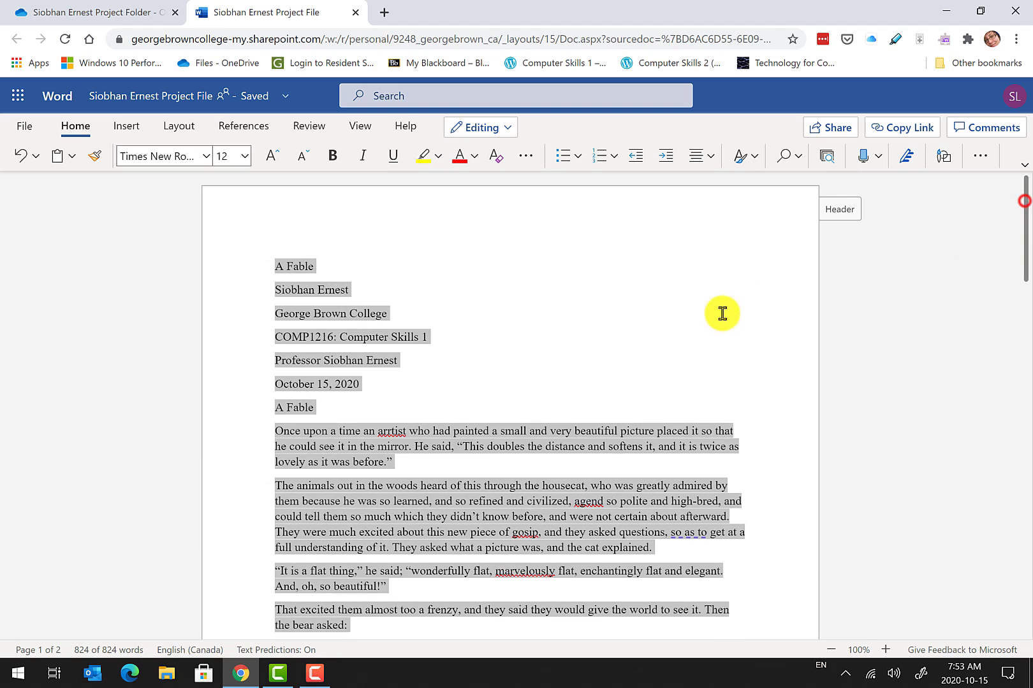
click(682, 337)
click(285, 295)
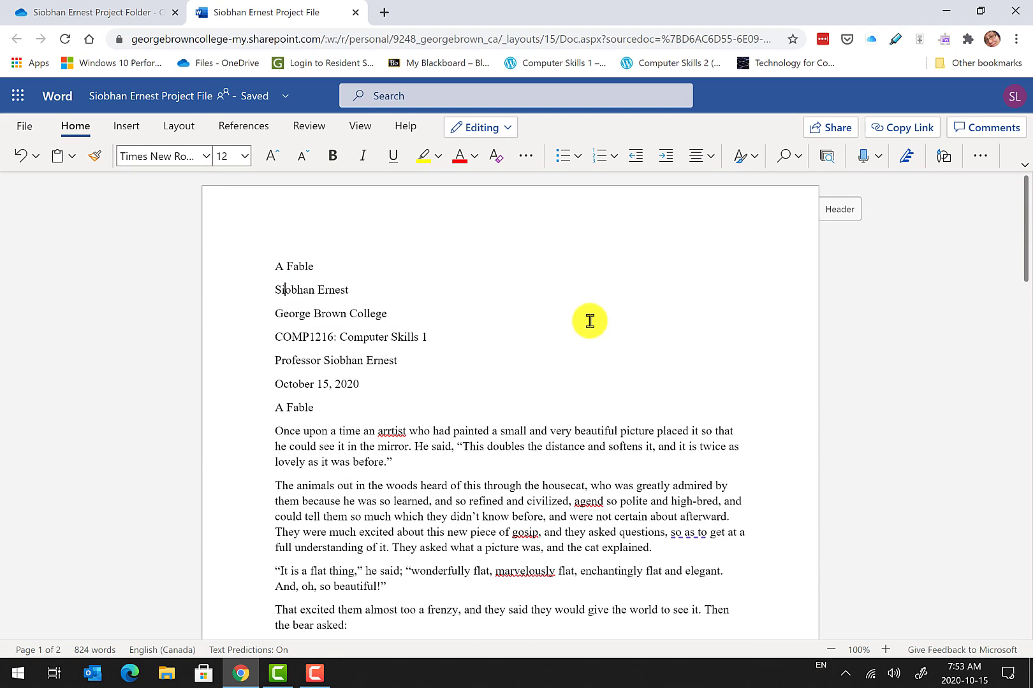
key(ctrl+a)
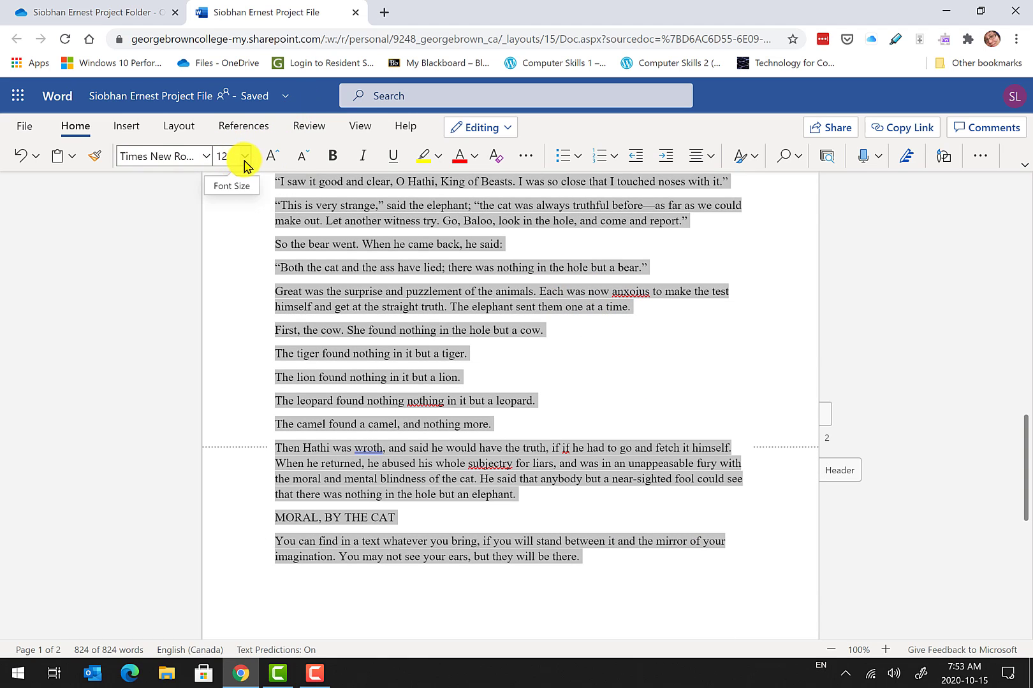
click(414, 322)
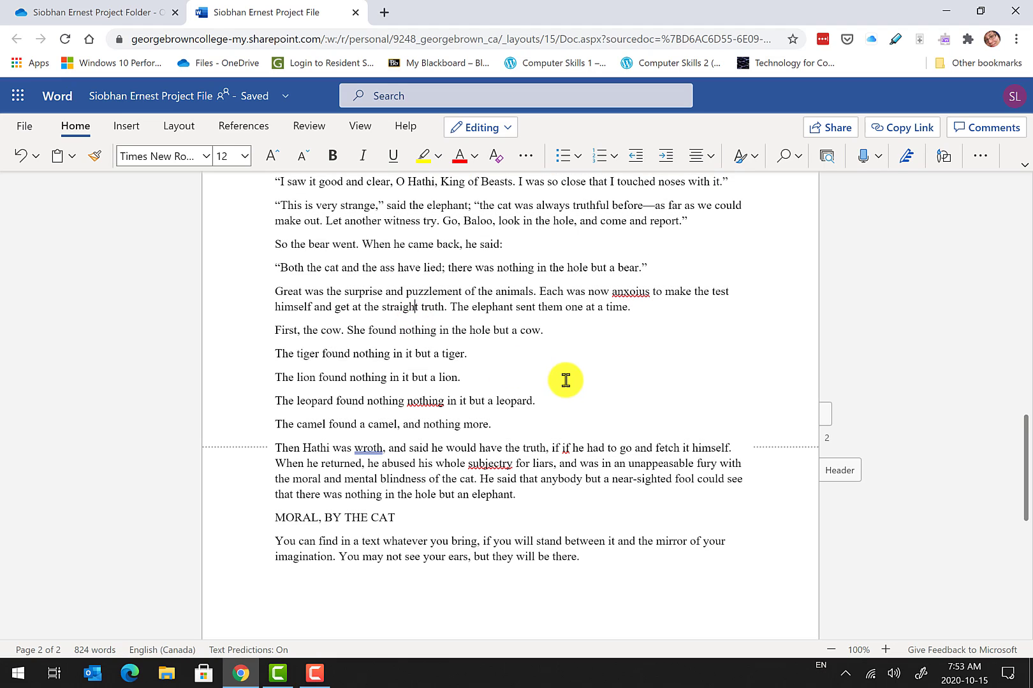
drag(1023, 443, 1023, 203)
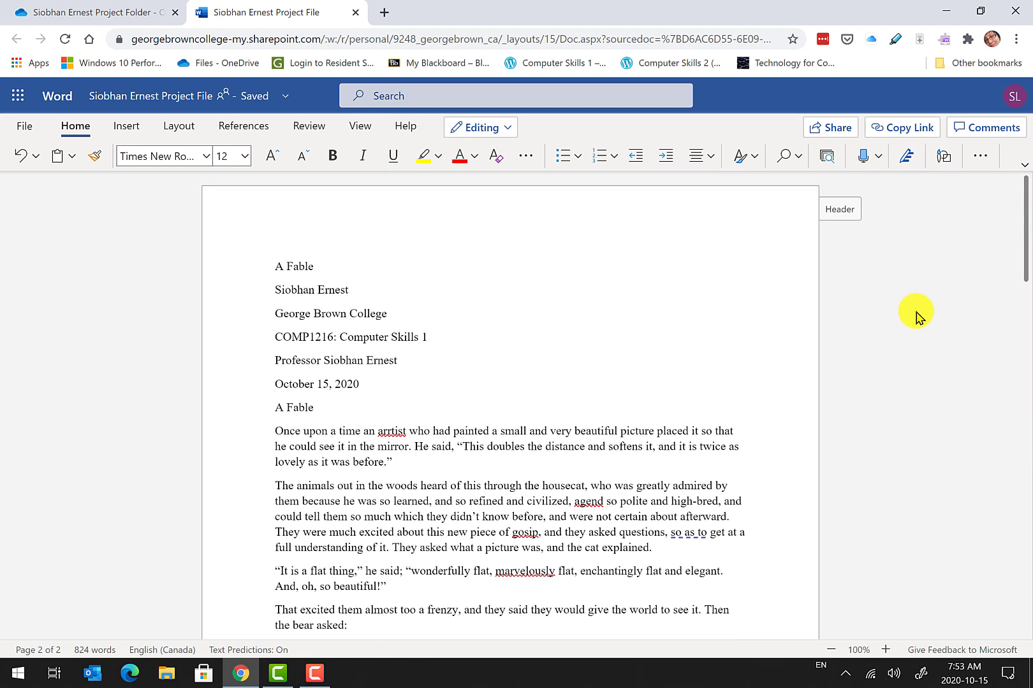
key(ctrl+a)
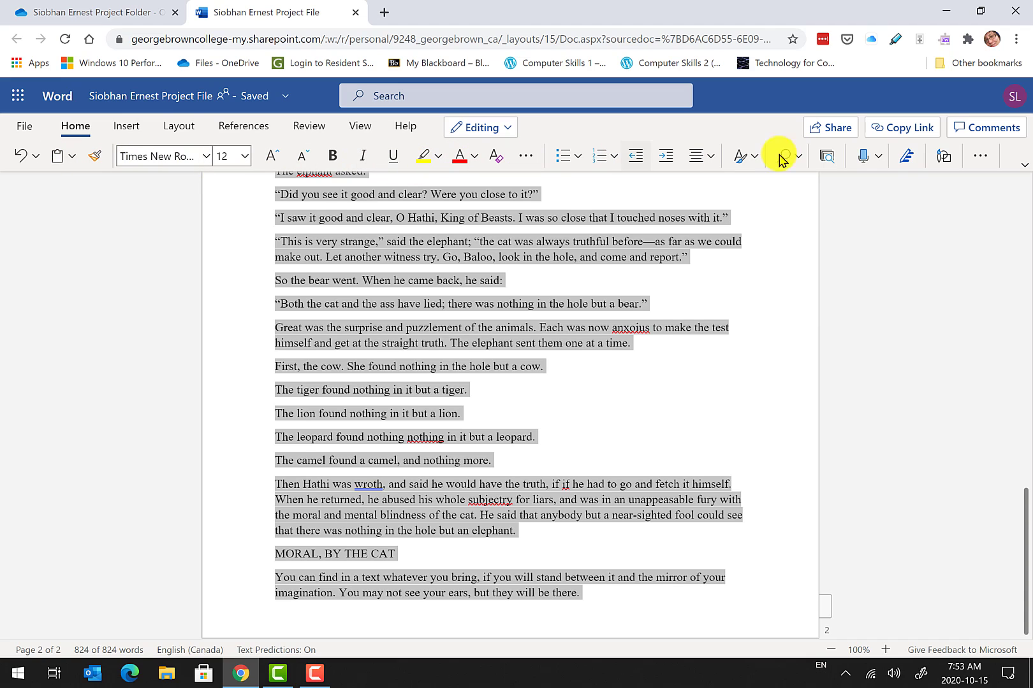
Open Paragraph Options from the Home ribbon's More Options menu for the whole fable.
click(989, 158)
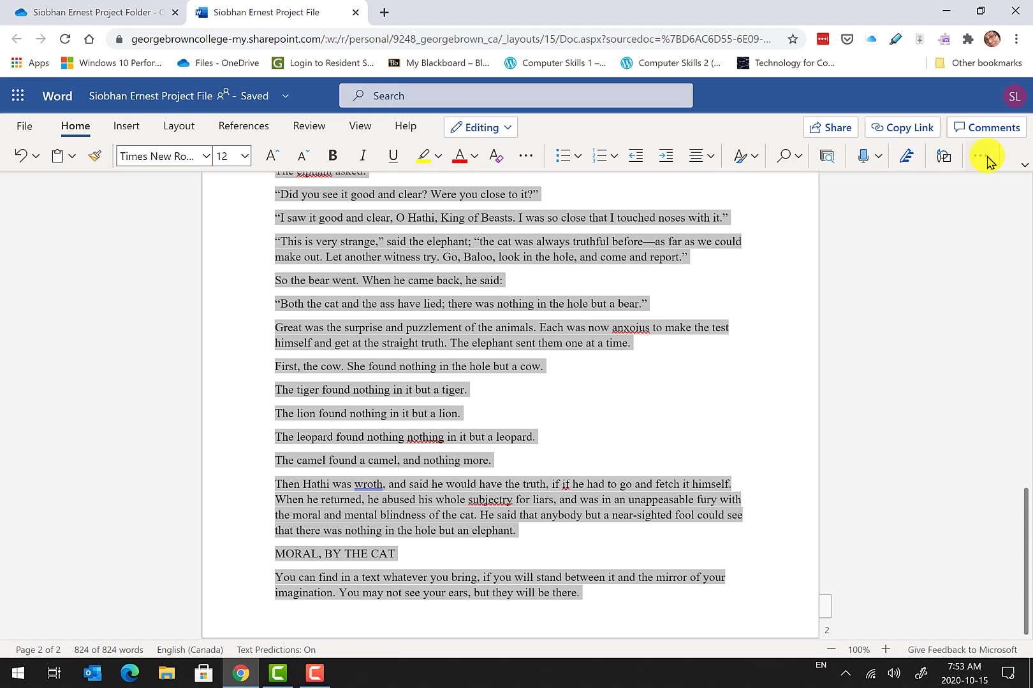
click(982, 158)
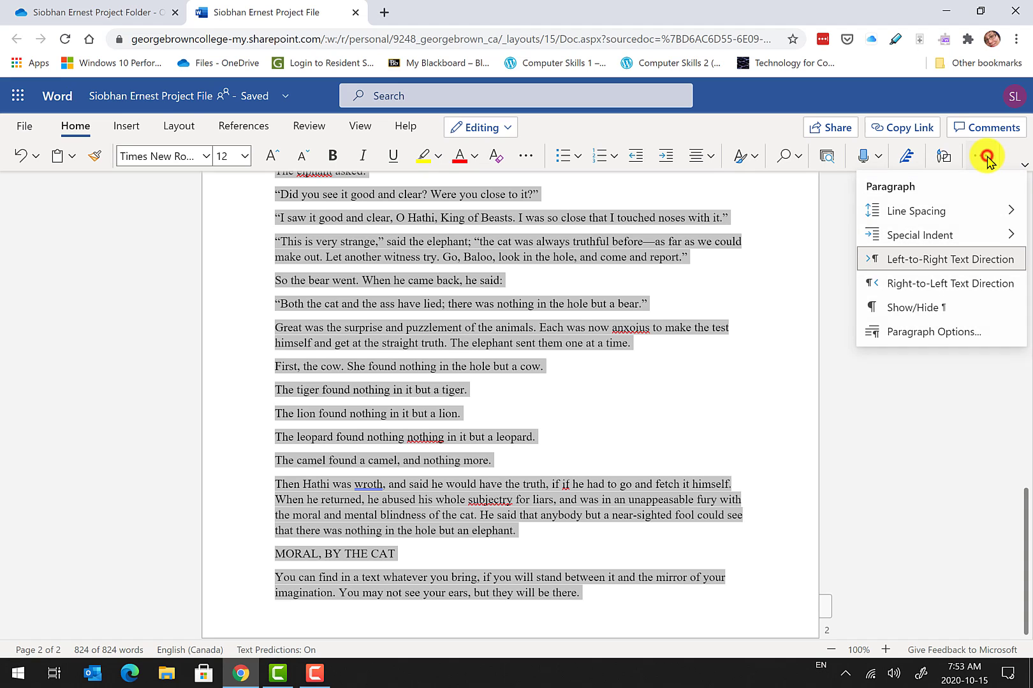
click(940, 333)
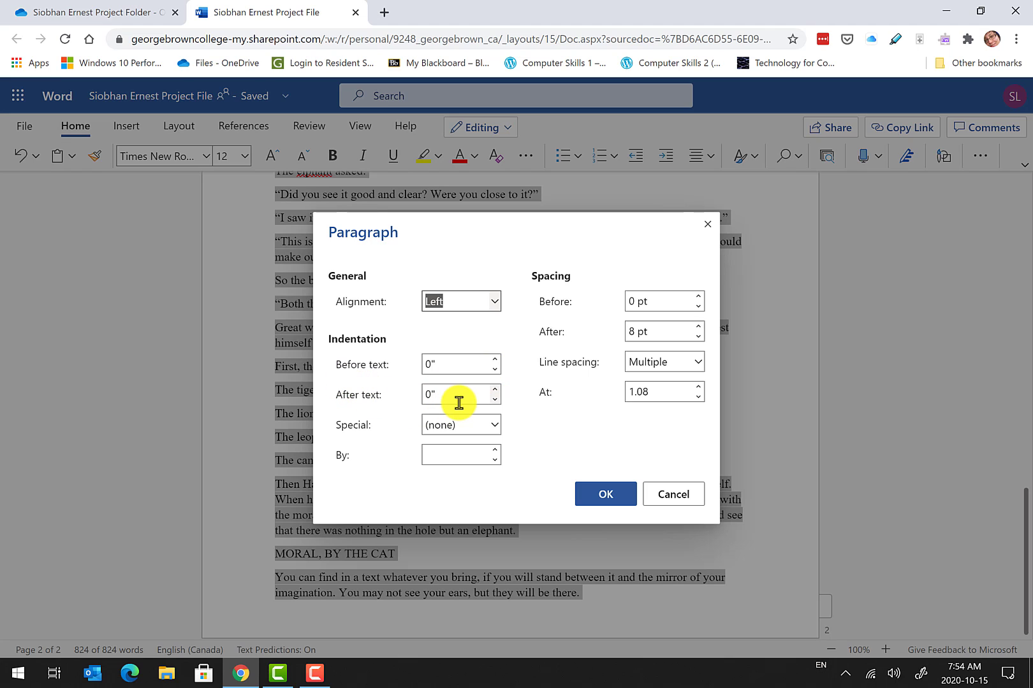
Give all paragraphs a 0.5" first-line indent, 12 pt after, and double line spacing.
click(494, 425)
click(469, 469)
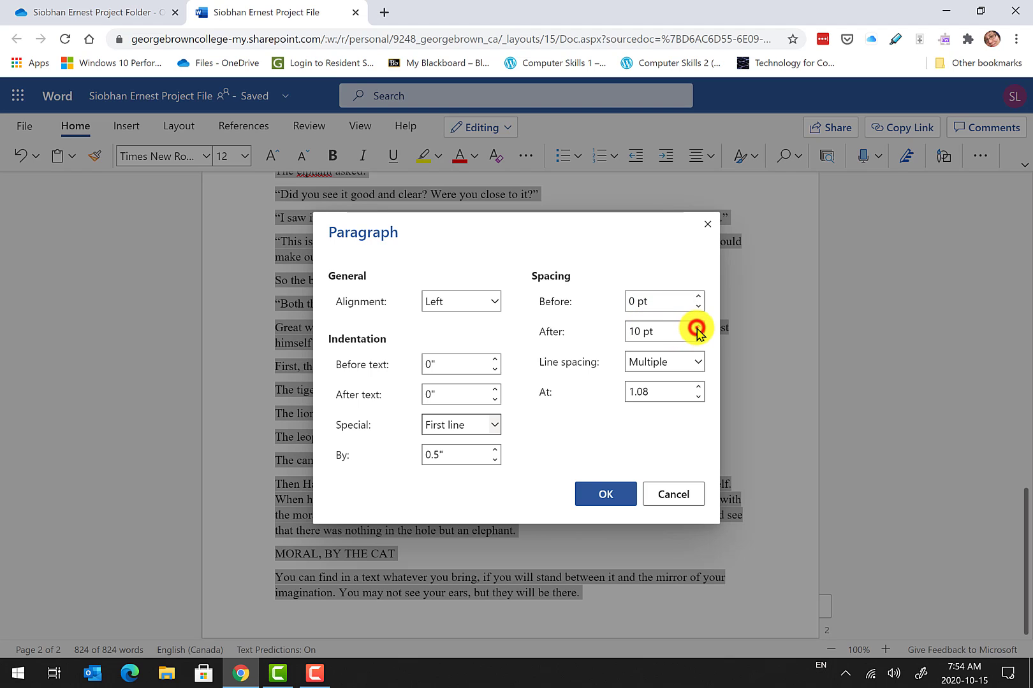
click(697, 327)
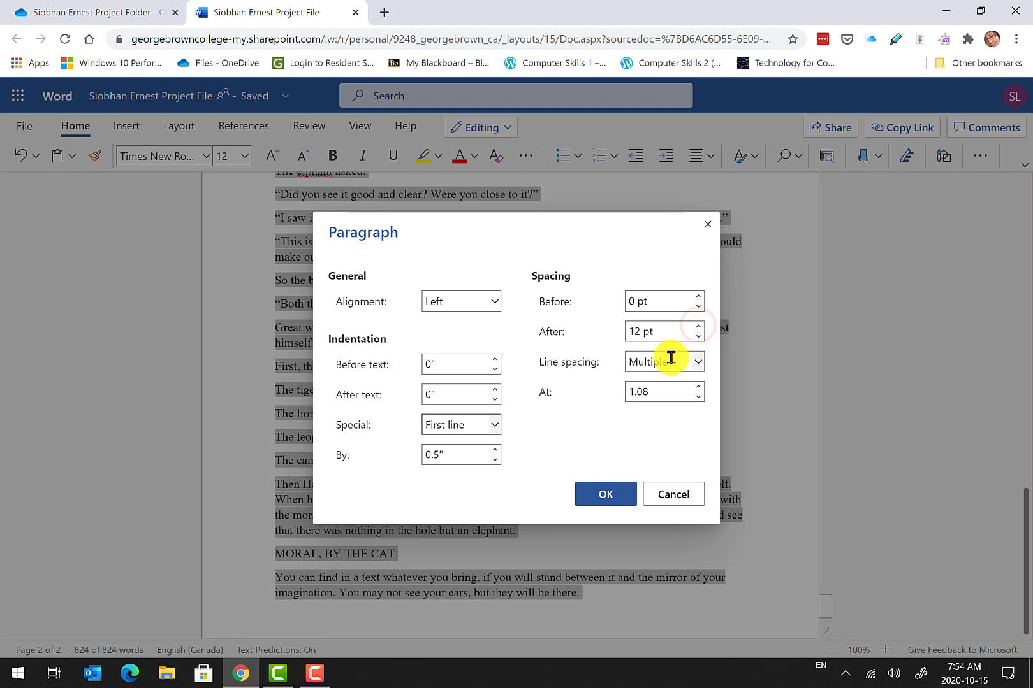
click(701, 363)
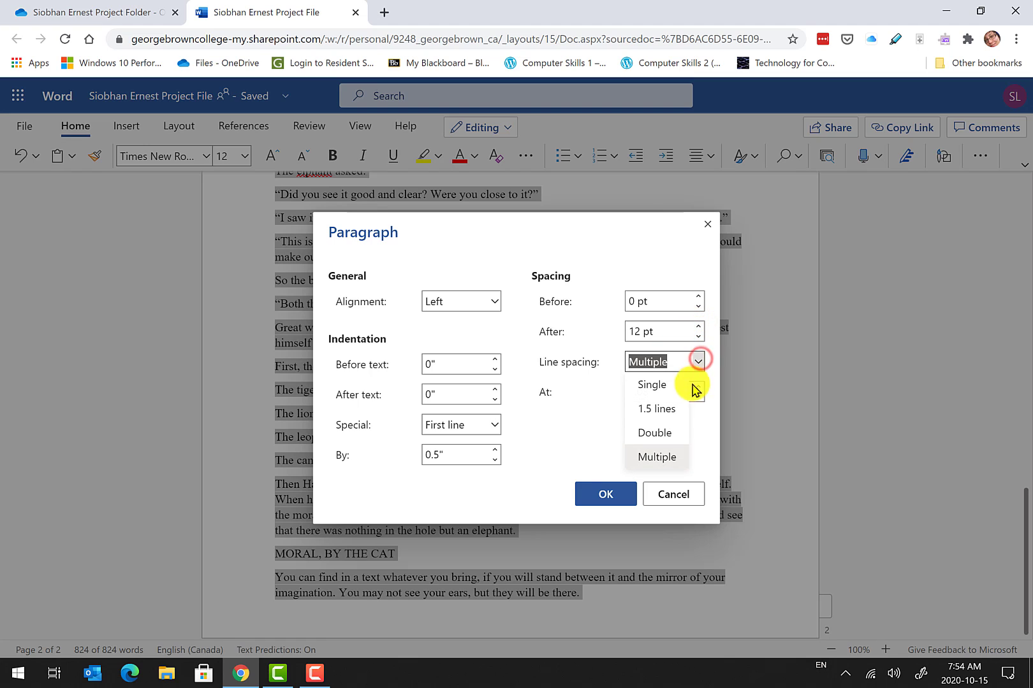
click(684, 427)
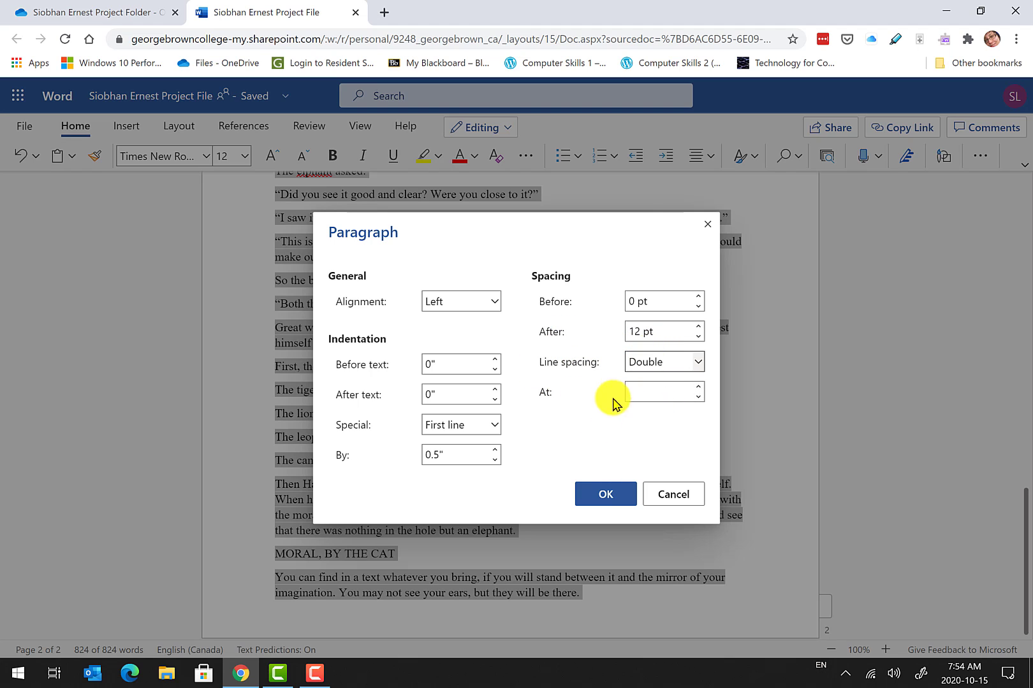
click(604, 496)
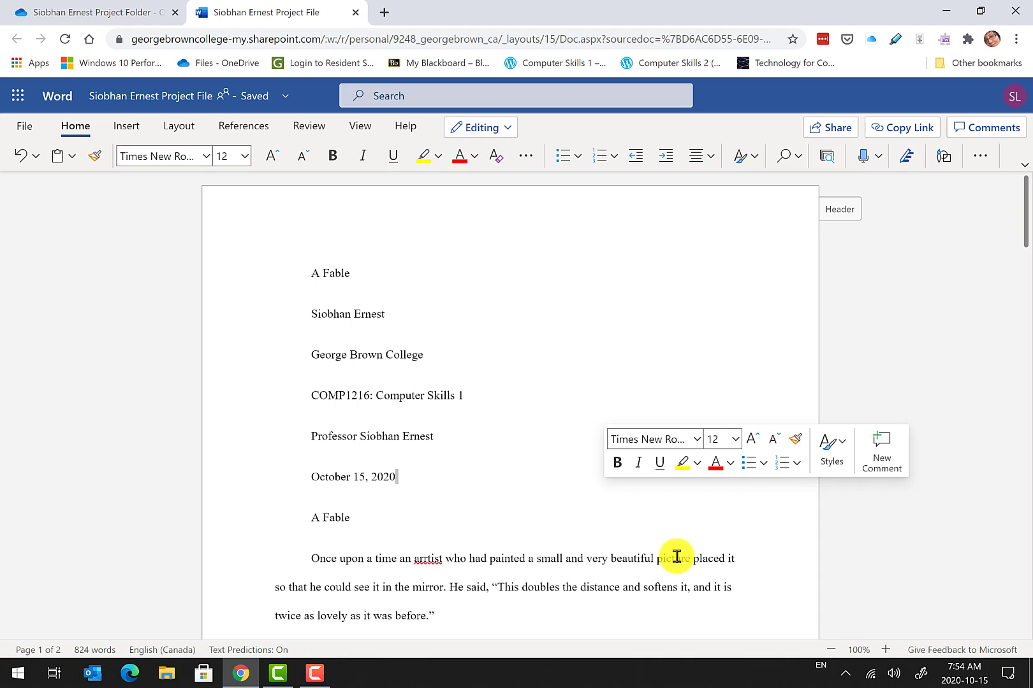
Select the title, author, college, course, professor and date lines down to the second 'A Fable'.
click(312, 276)
drag(314, 283, 364, 518)
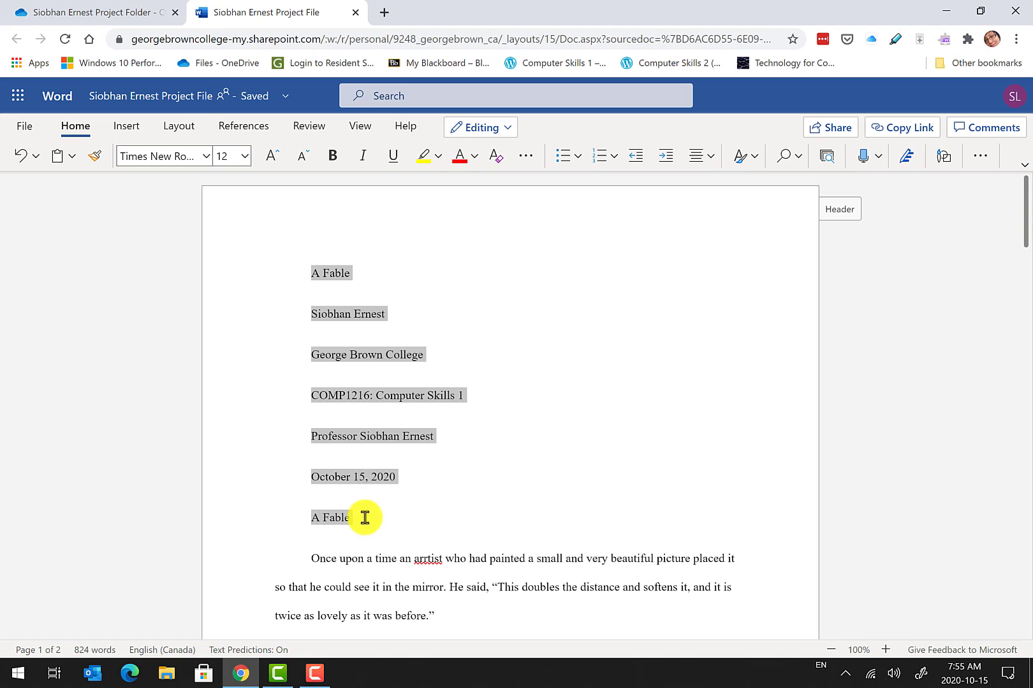
click(364, 519)
click(313, 272)
drag(342, 300, 369, 520)
click(369, 520)
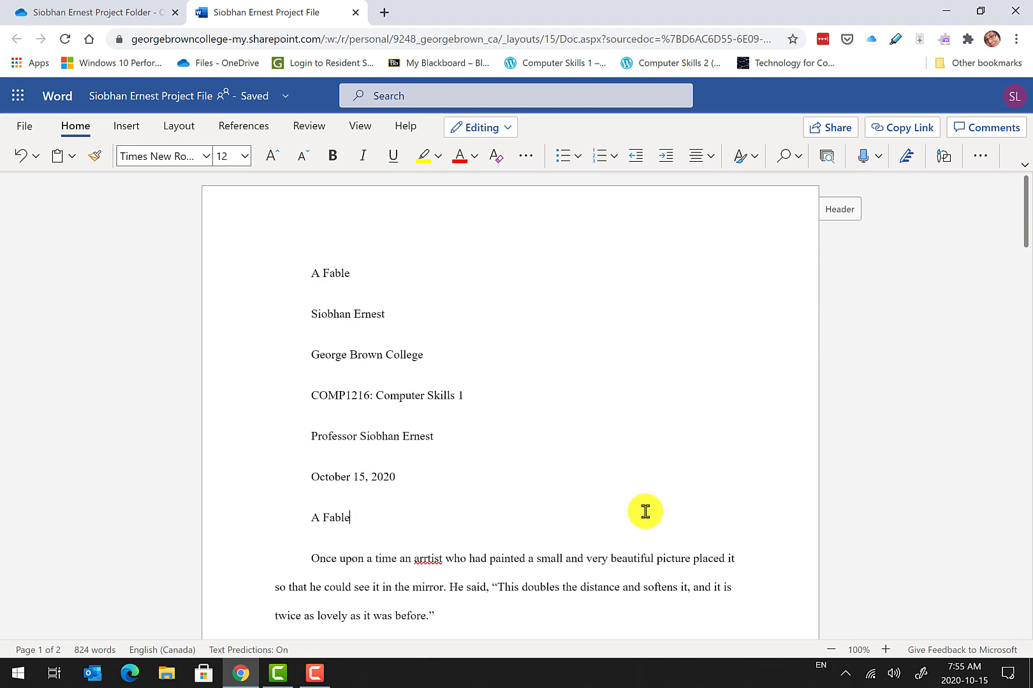
drag(311, 273, 274, 295)
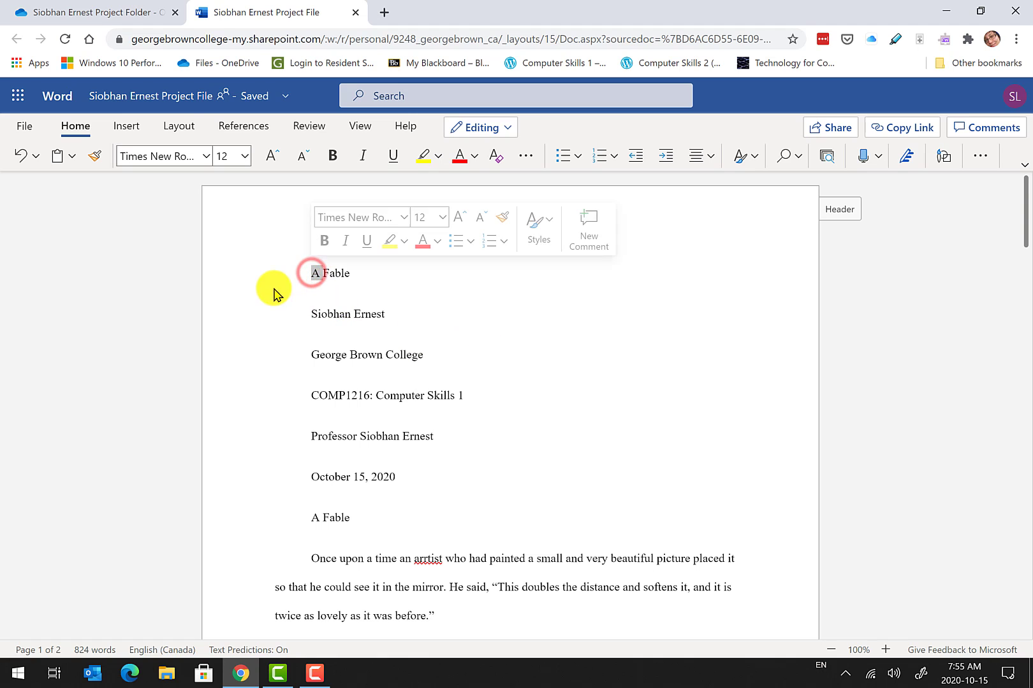
click(310, 274)
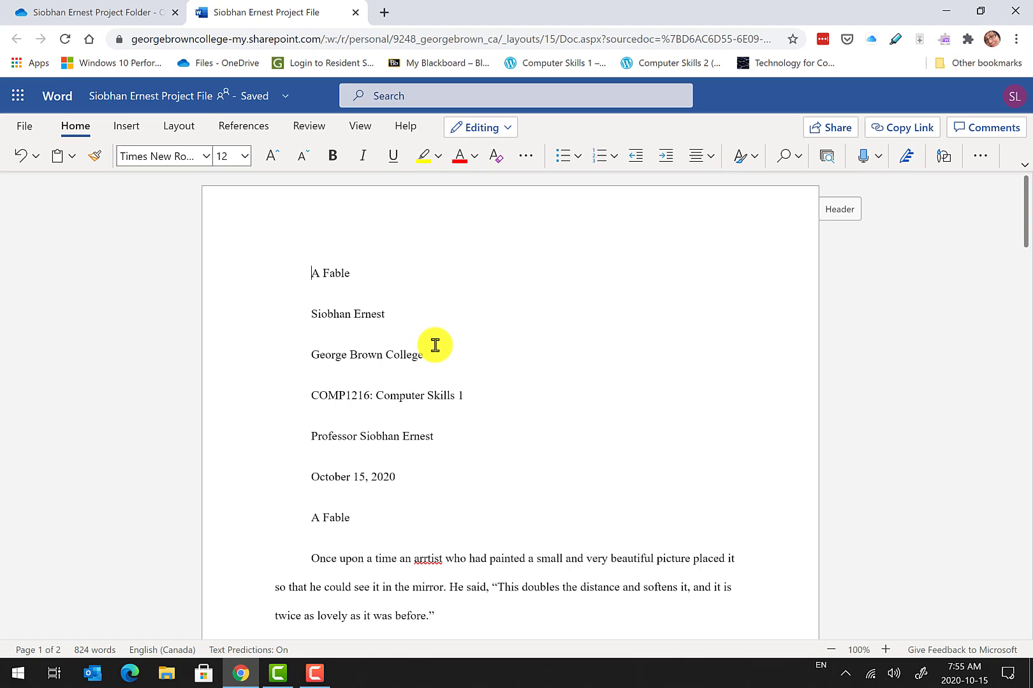
key(shift+Down)
key(shift+Down)
key(shift+Down)
key(shift+Down)
key(shift+Down)
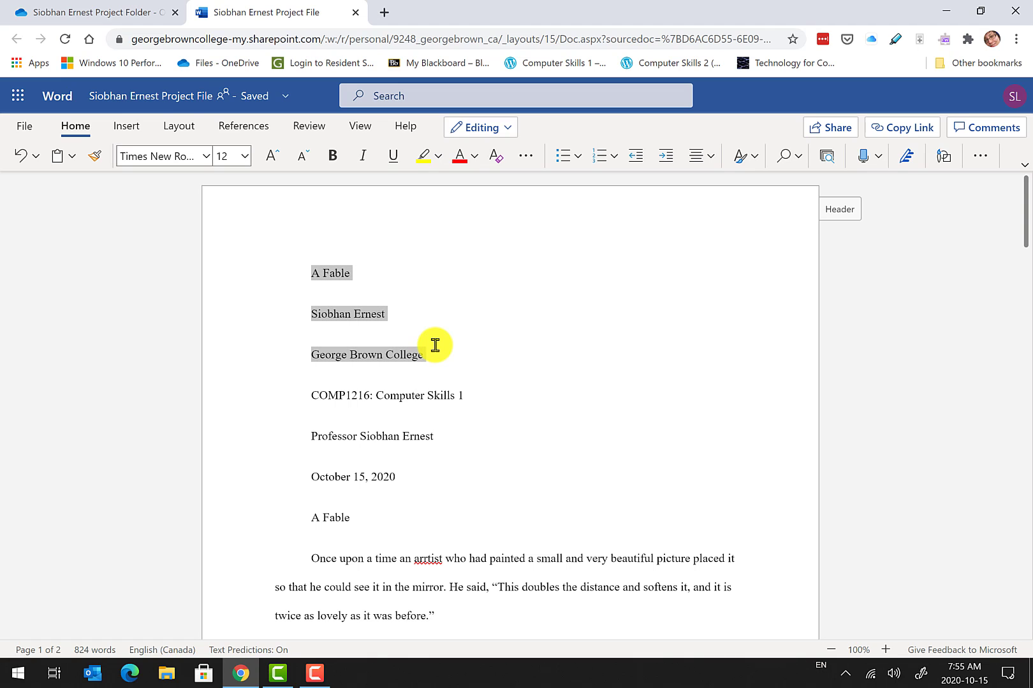
key(shift+Down)
key(shift+Down)
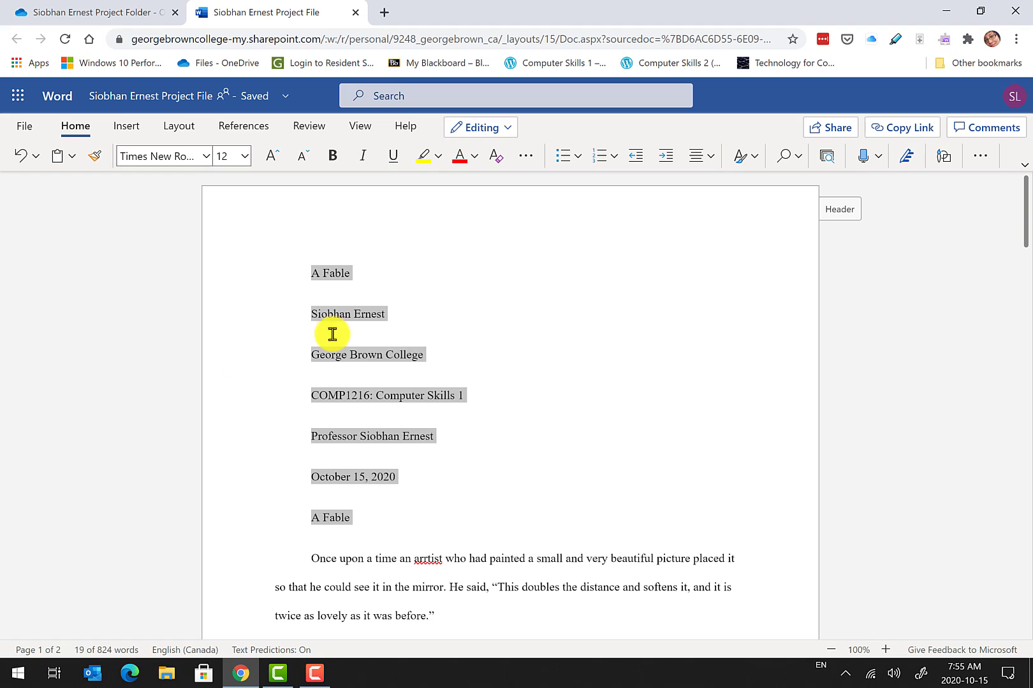
double_click(383, 295)
Make the top 'A Fable' title and the lower 'A Fable' heading bold.
click(303, 276)
drag(308, 276, 359, 274)
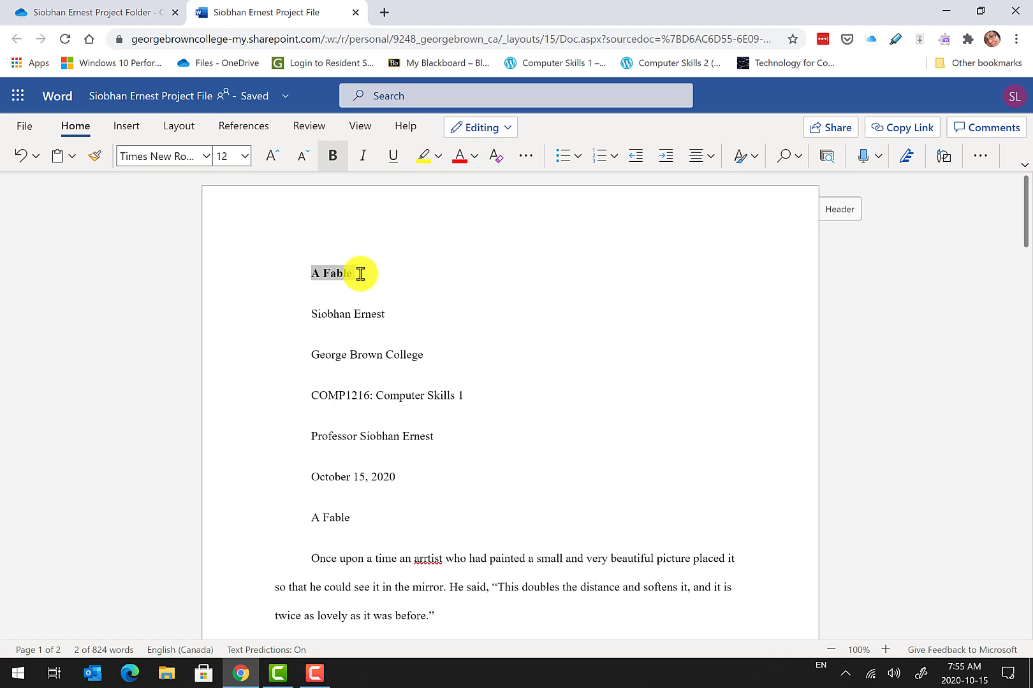
drag(309, 525, 353, 521)
click(353, 520)
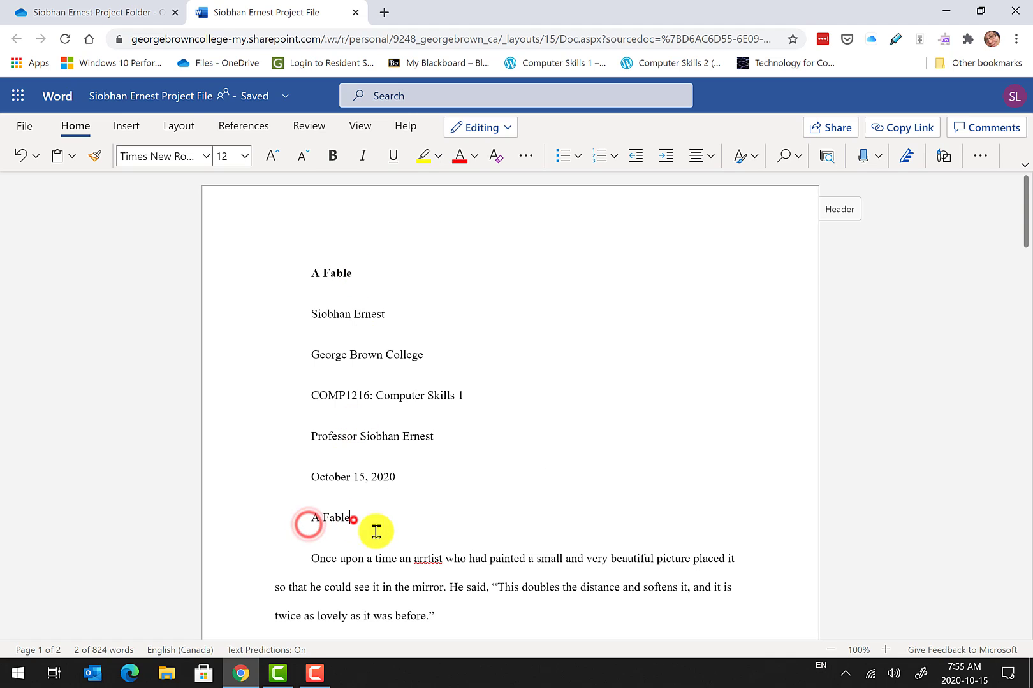
click(270, 527)
drag(360, 518, 313, 523)
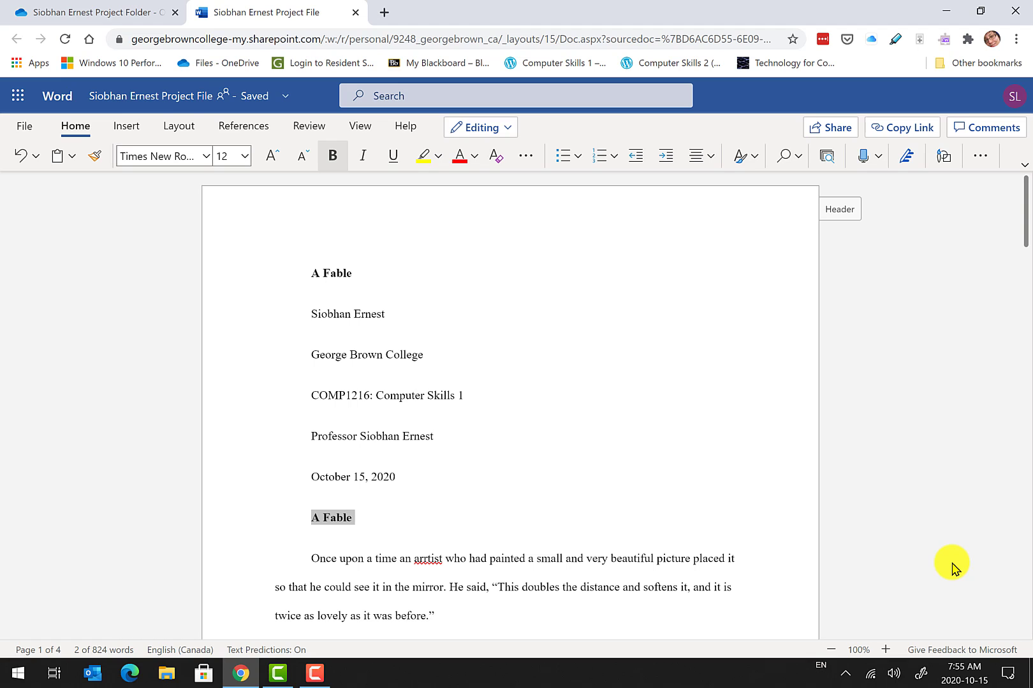
click(405, 520)
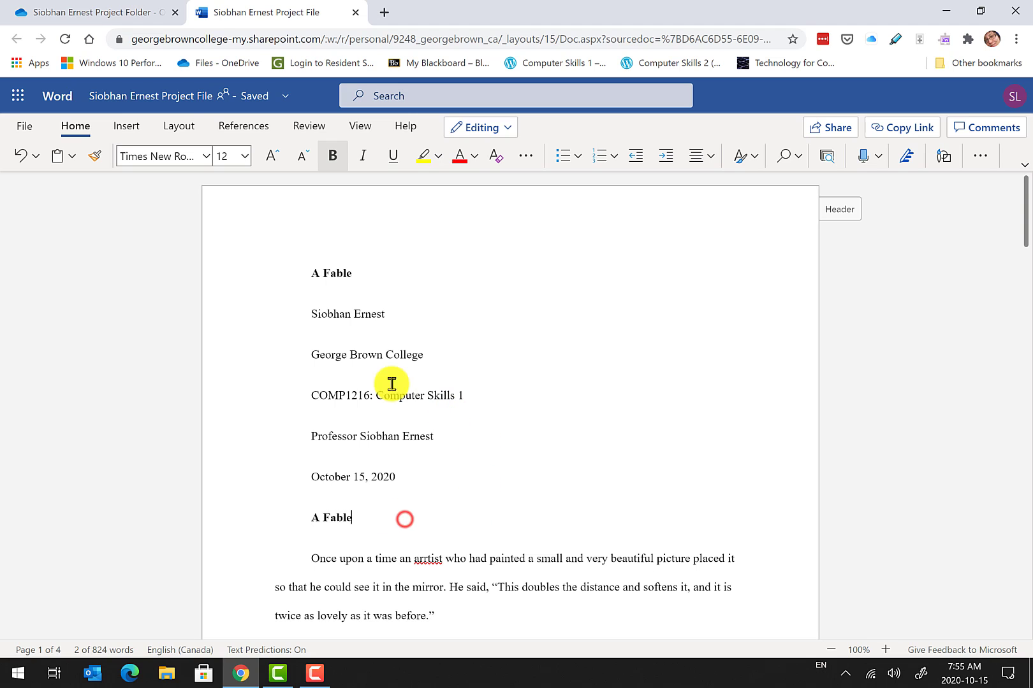
Reselect the title-page lines from the lower 'A Fable' up to the top title.
drag(313, 271, 363, 514)
click(363, 514)
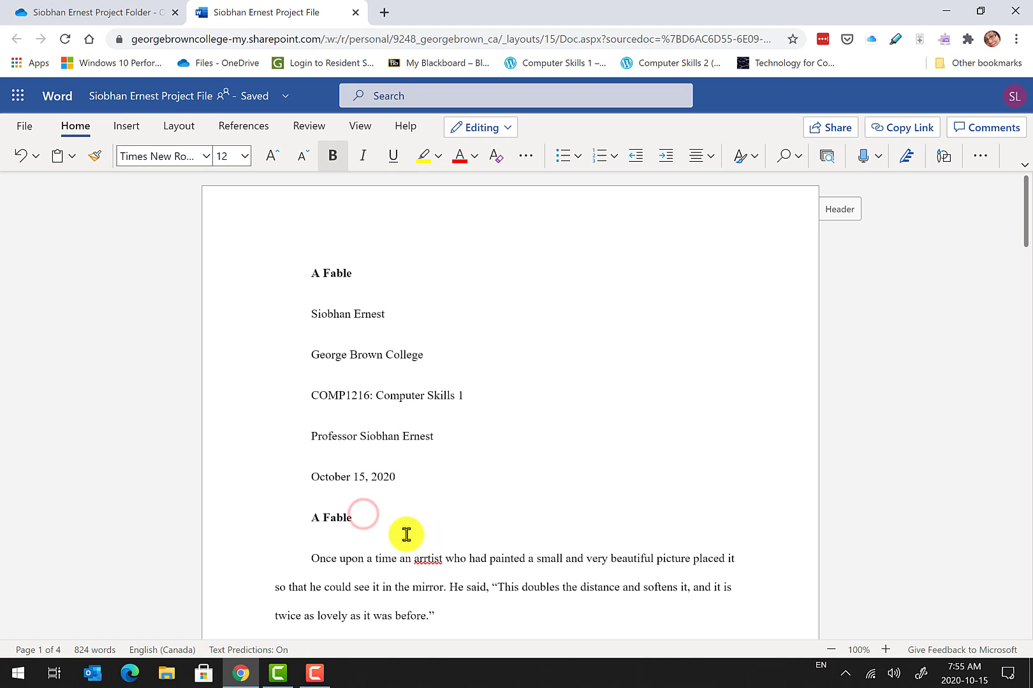
key(shift+Up)
key(shift+Up)
key(shift+Up)
key(shift+Up)
key(shift+Up)
key(shift+Up)
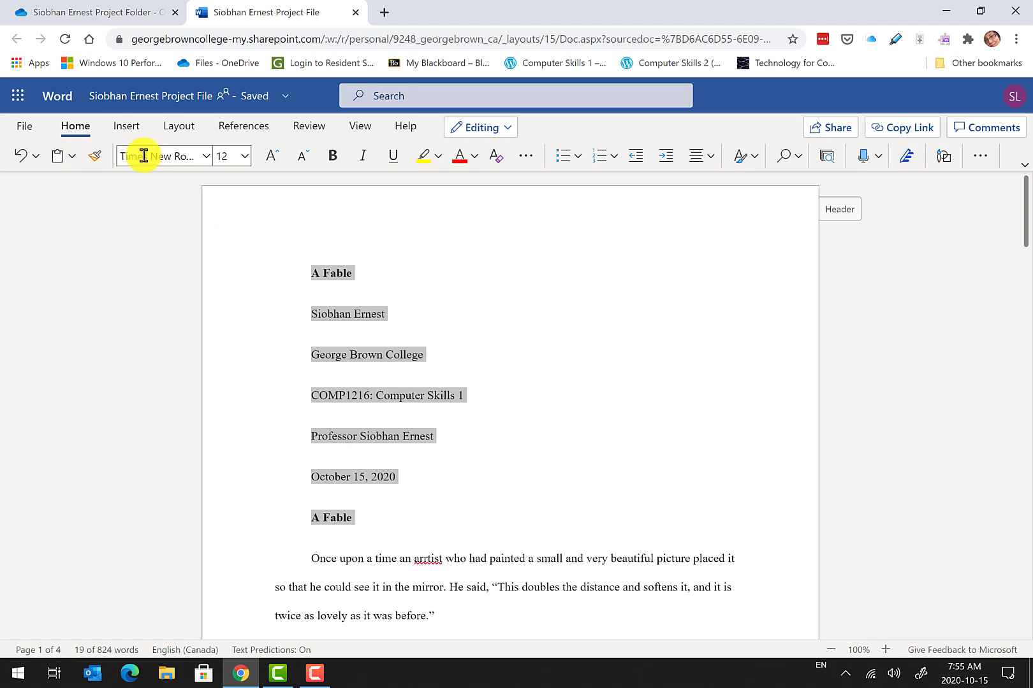
Center the title-page lines and set their Special indent to (none) in Paragraph Options.
click(981, 158)
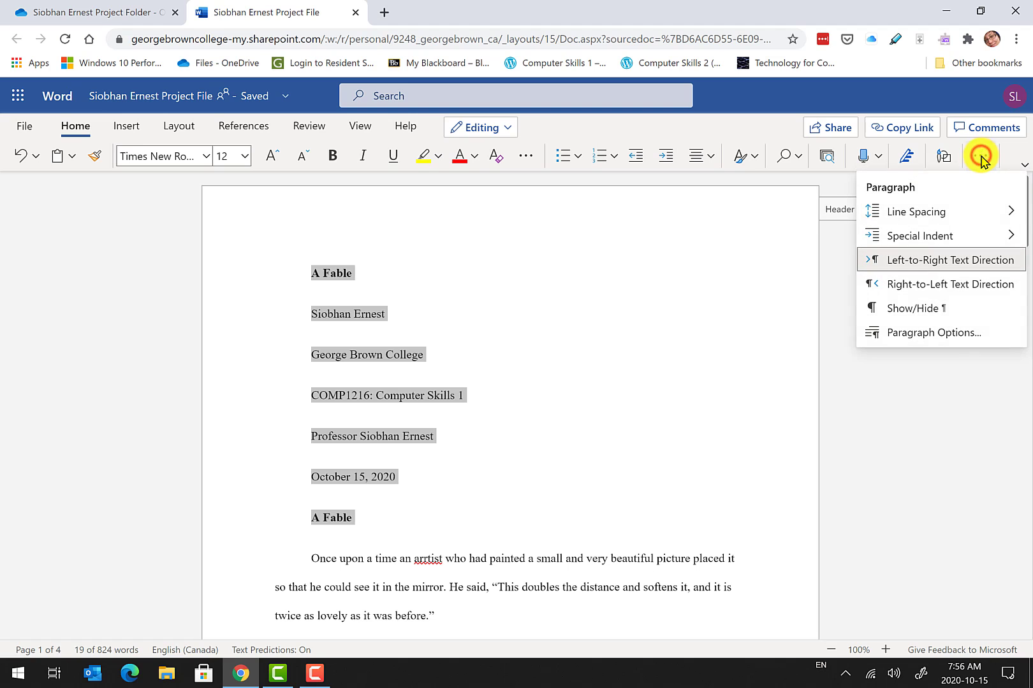
click(942, 334)
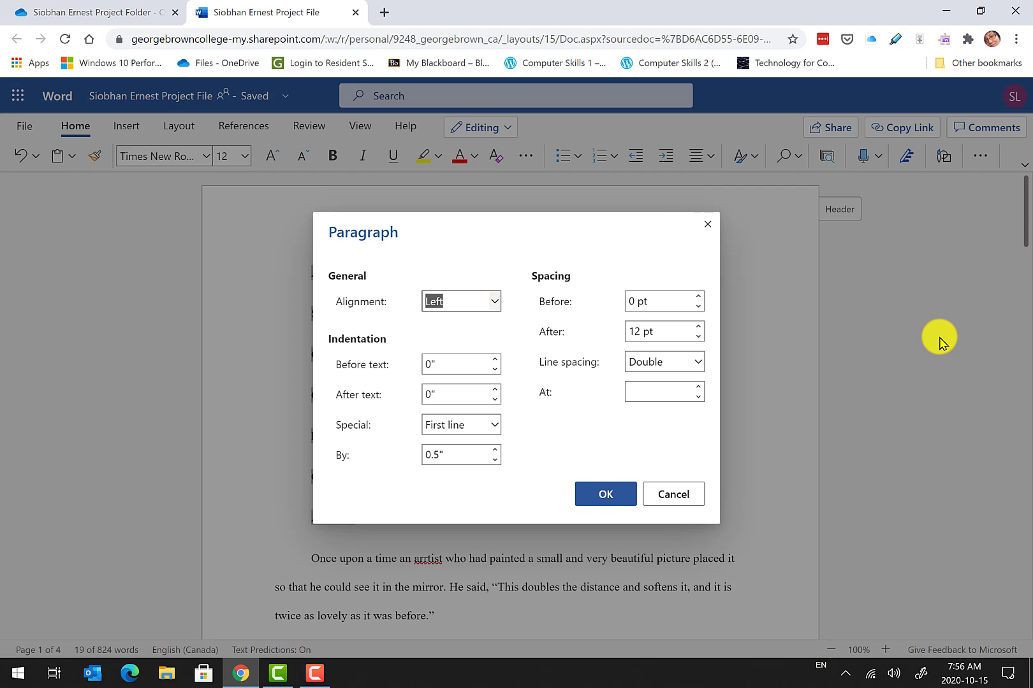
click(496, 301)
click(472, 349)
click(494, 429)
click(463, 449)
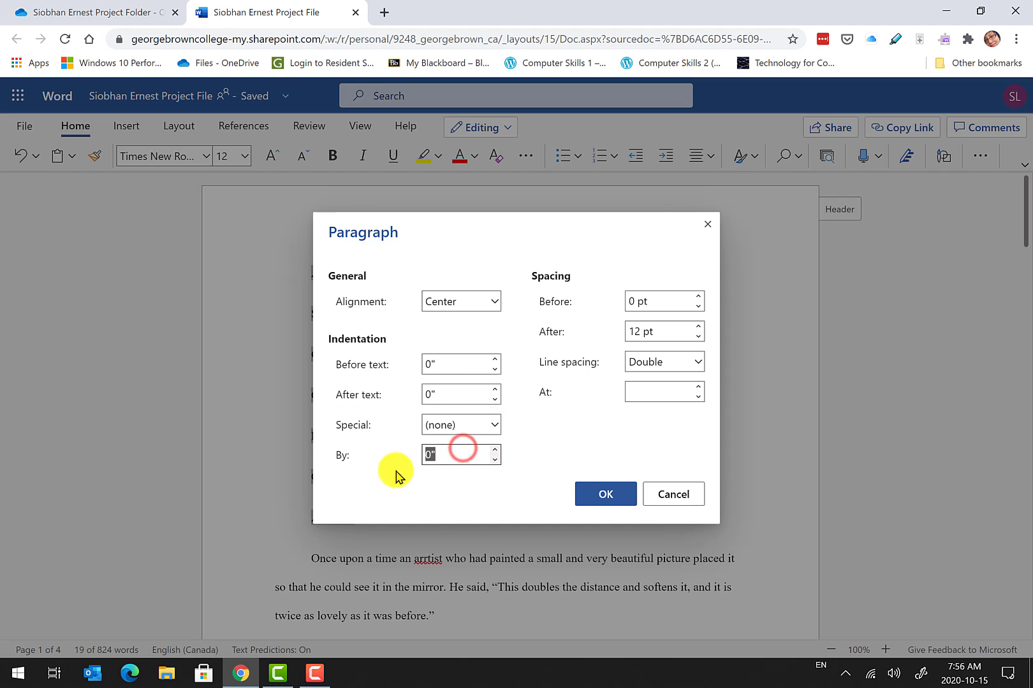
click(362, 459)
click(460, 453)
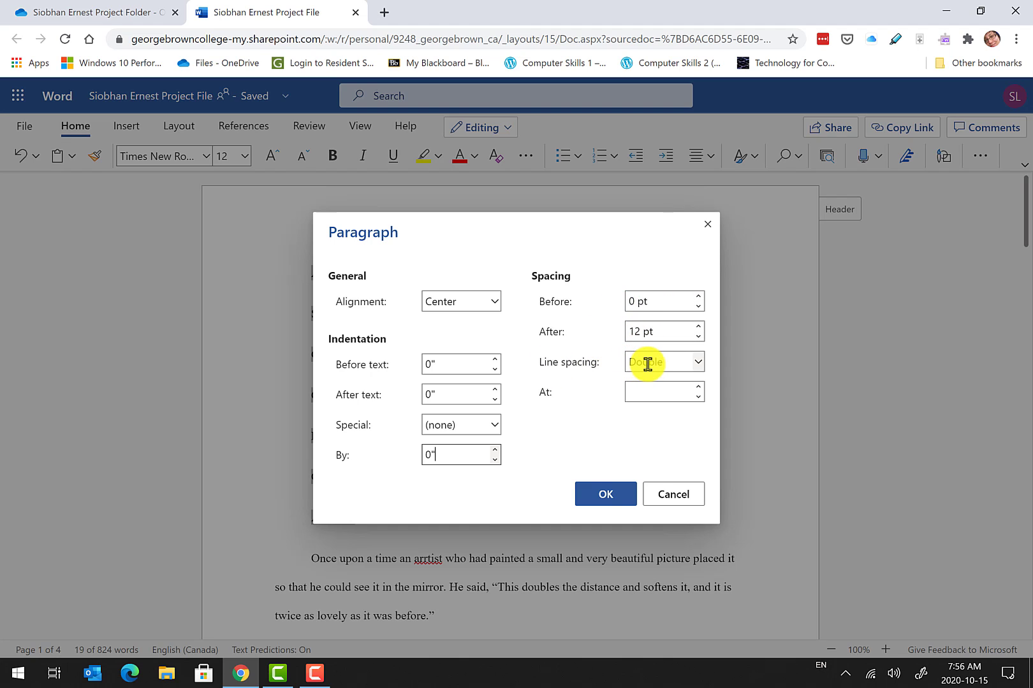
click(619, 492)
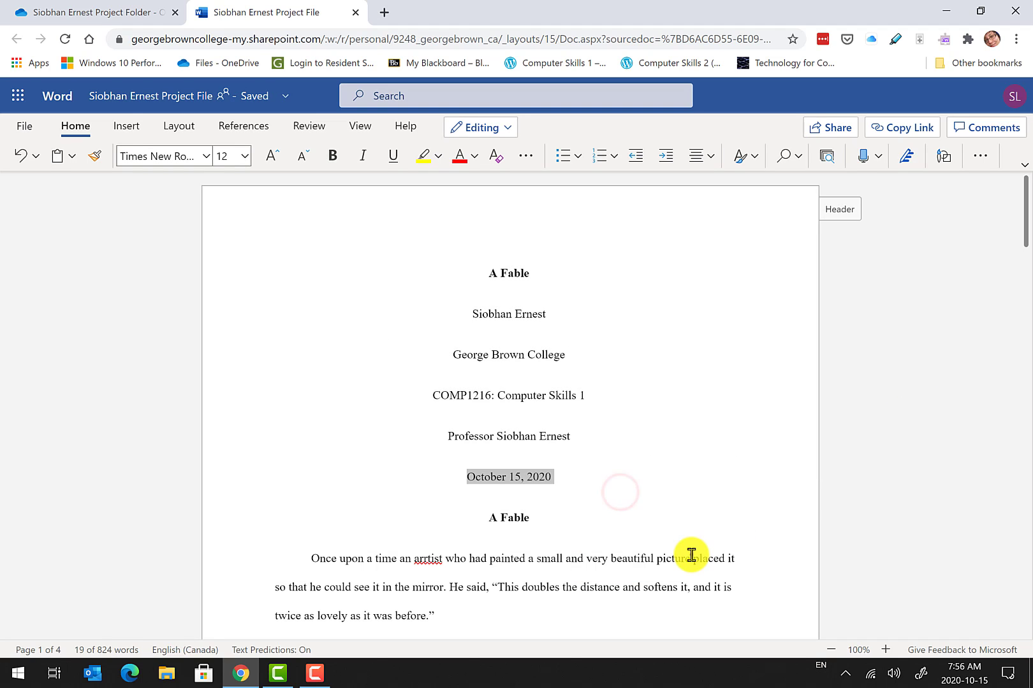
click(691, 555)
Select the 'MORAL, BY THE CAT' heading and the moral paragraph.
click(514, 547)
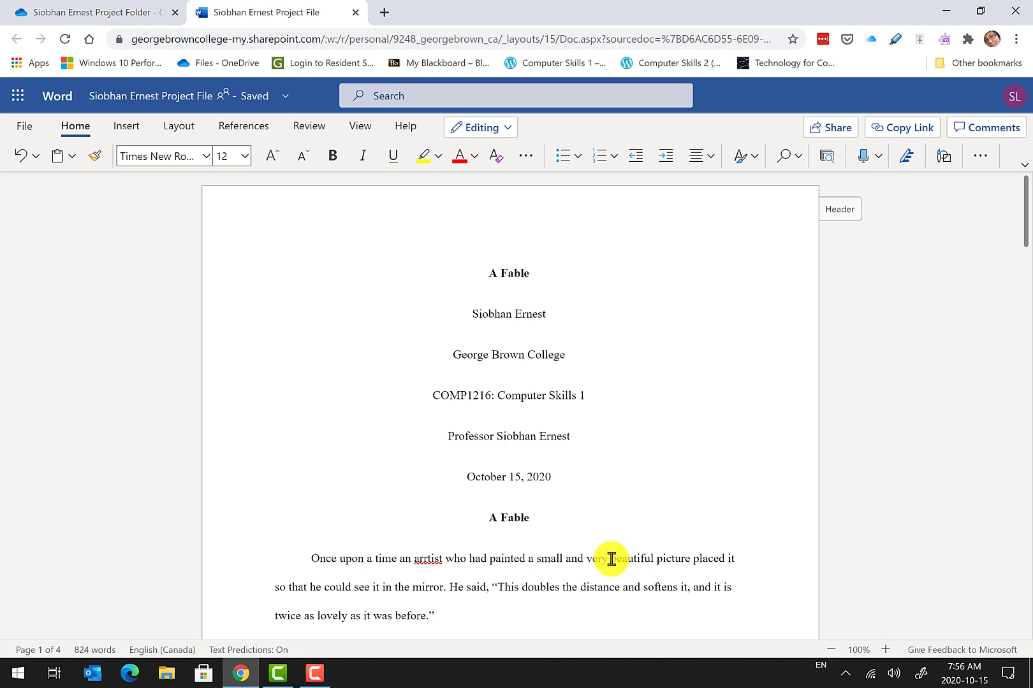
scroll(574, 496, down, 20)
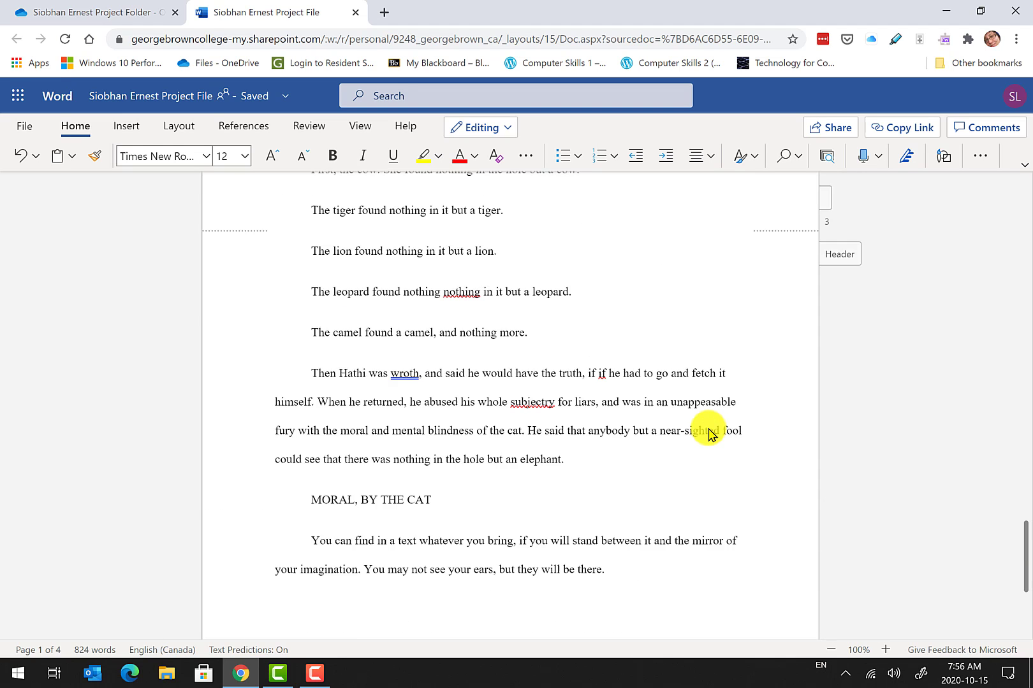
scroll(708, 434, down, 4)
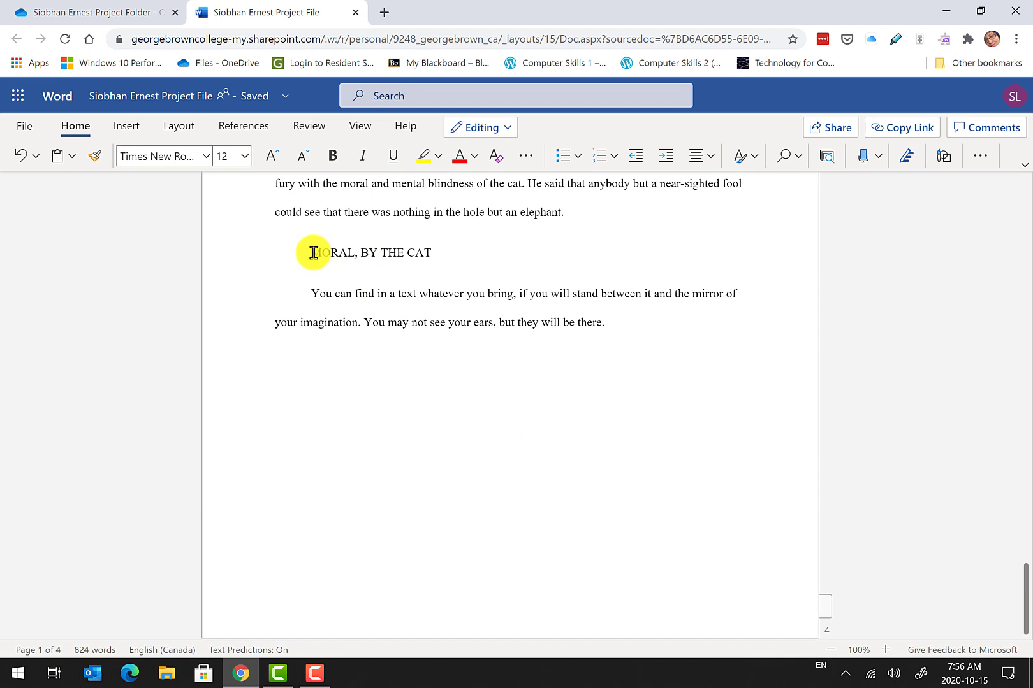
drag(310, 253, 612, 323)
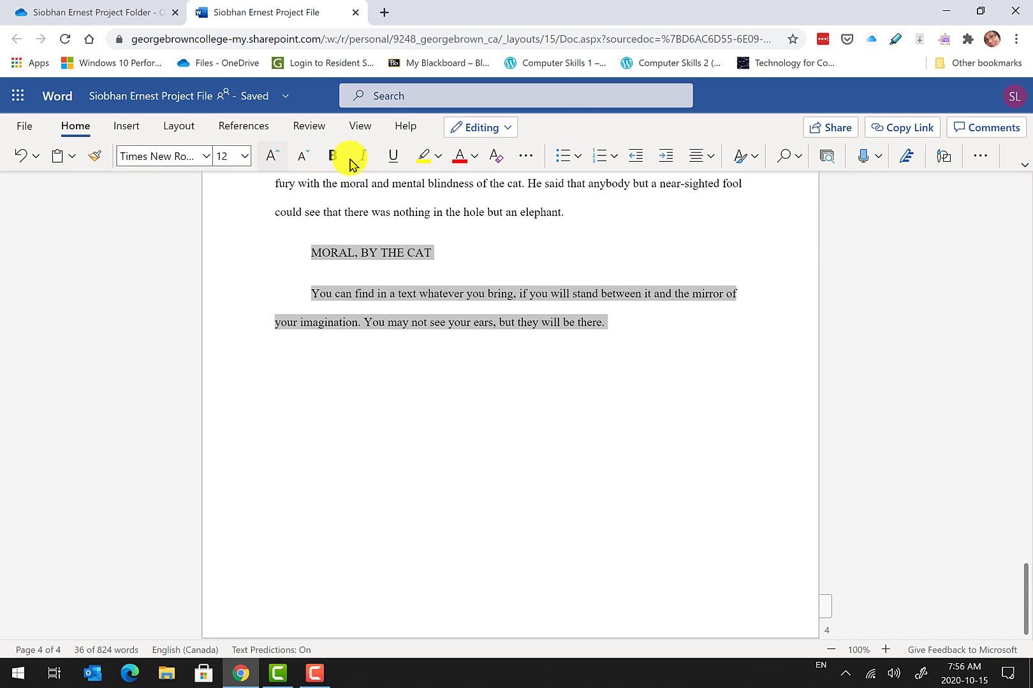
Give the moral a 0.5" left indent with no first-line indent via Paragraph Options.
click(982, 162)
click(982, 162)
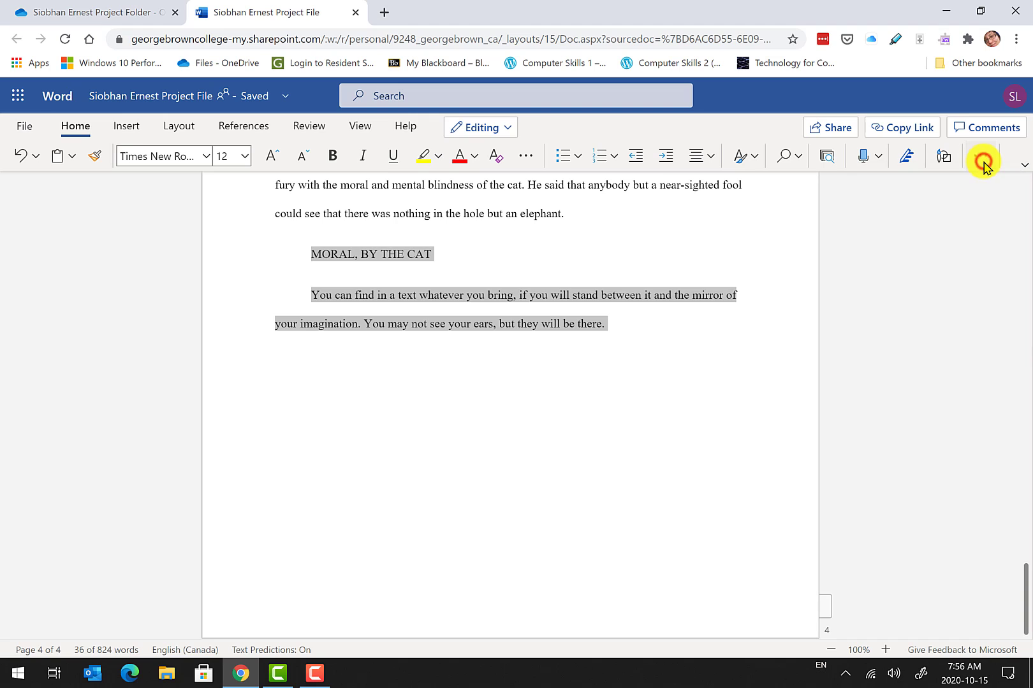
click(982, 163)
click(933, 331)
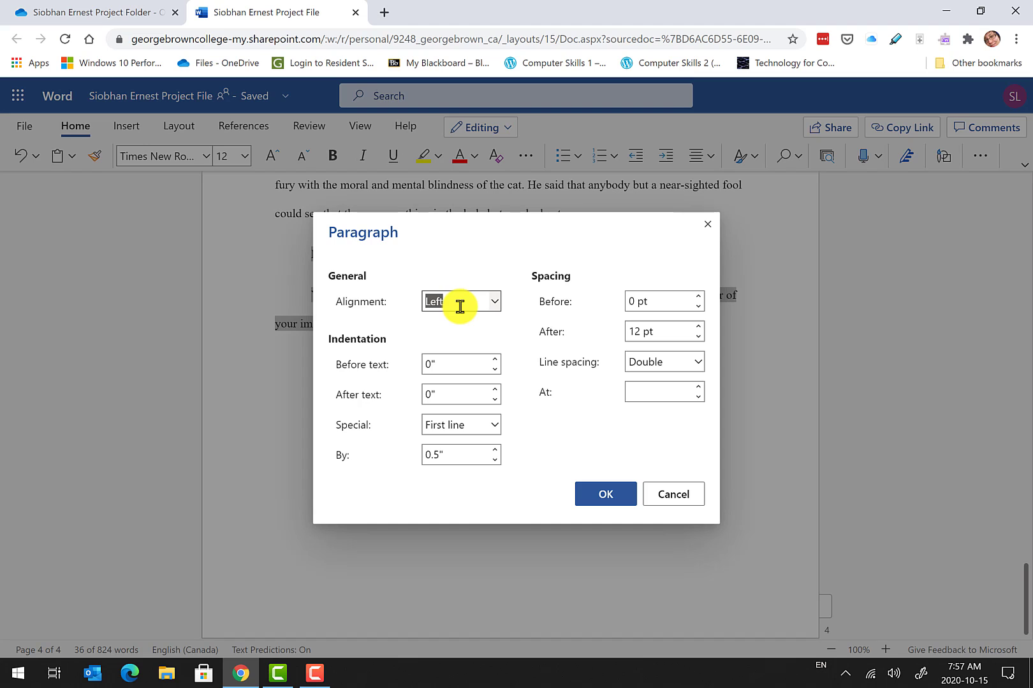
click(495, 359)
click(494, 359)
click(493, 427)
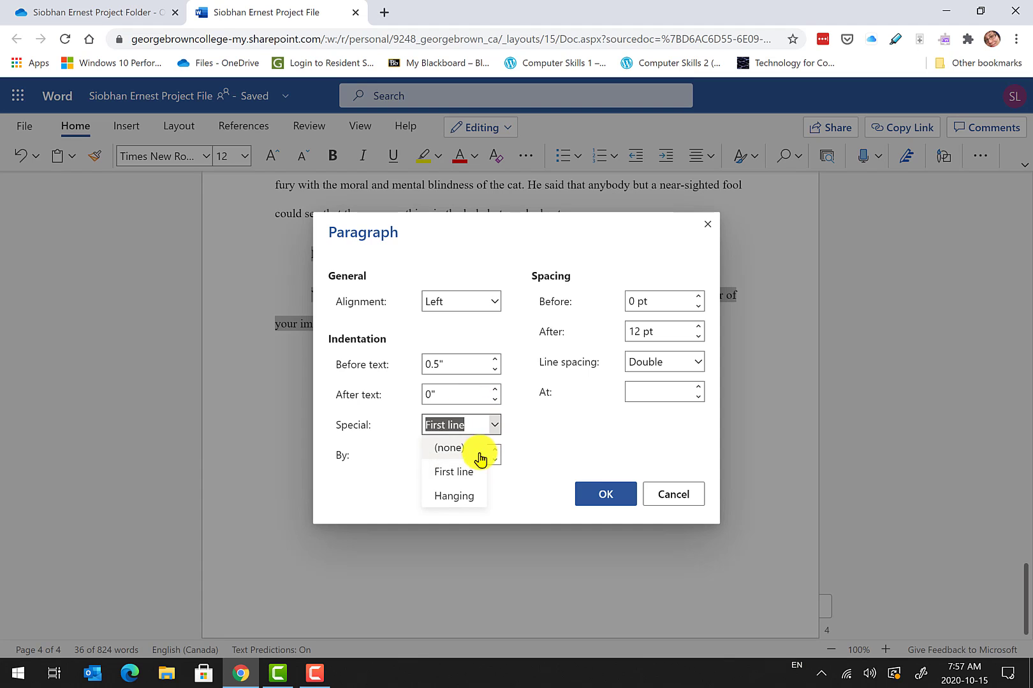
click(478, 452)
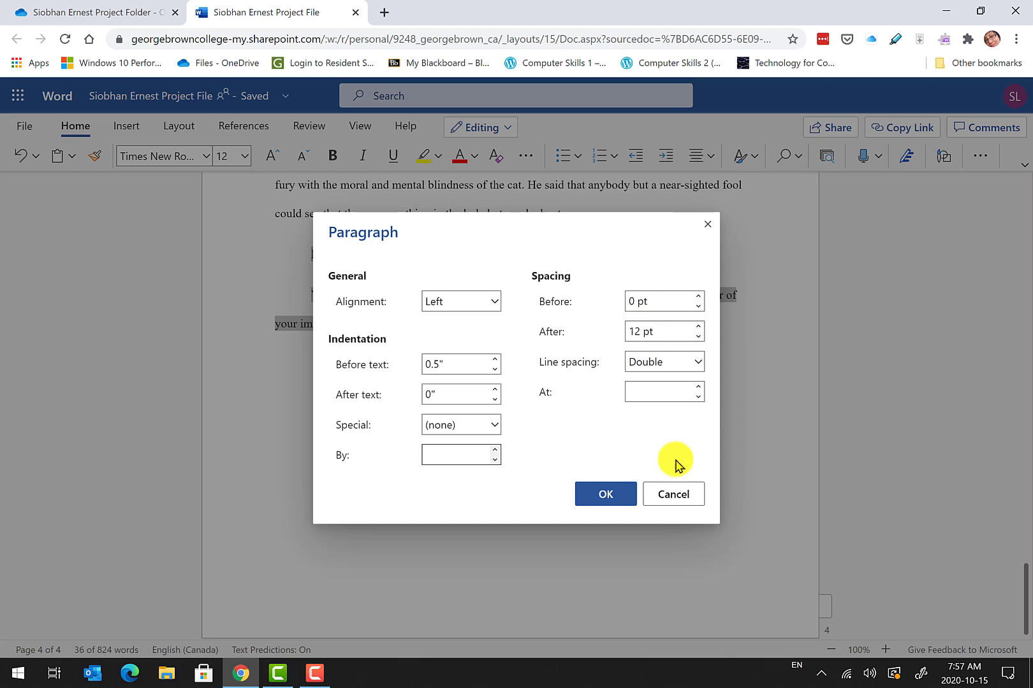
click(606, 495)
click(432, 486)
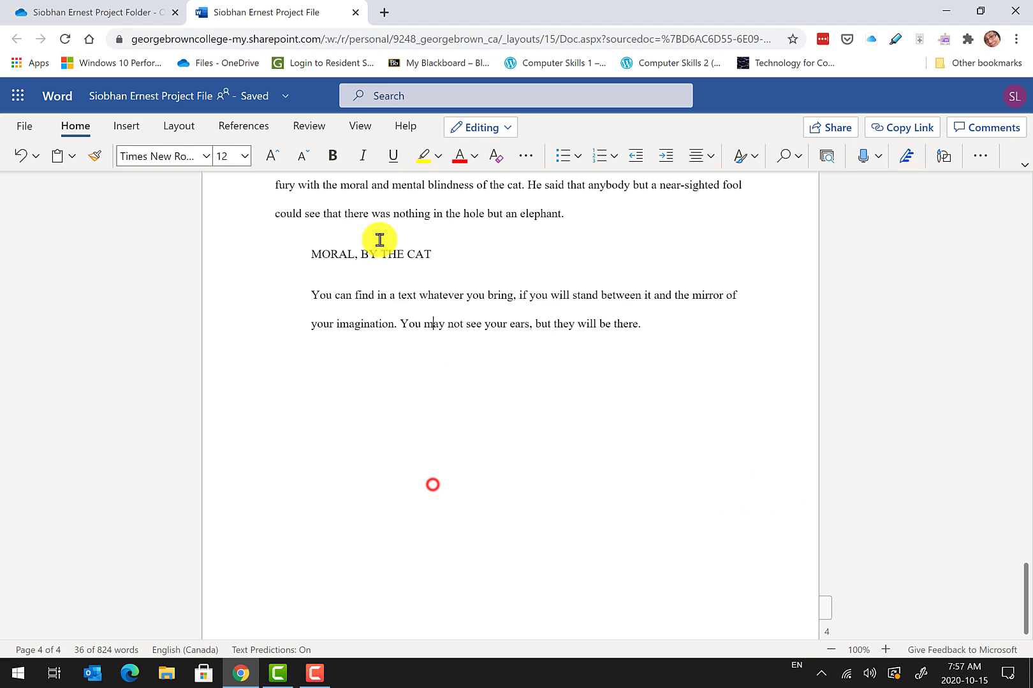
Place the insertion point at the end of the date line on the title page.
click(317, 292)
double_click(388, 323)
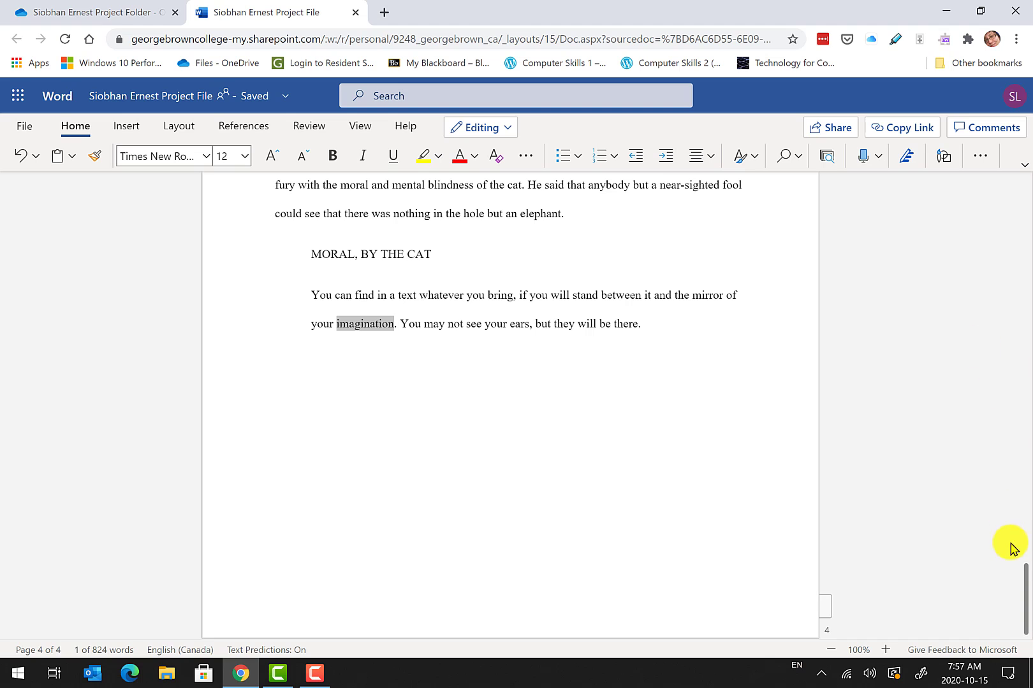
drag(1023, 571, 1024, 179)
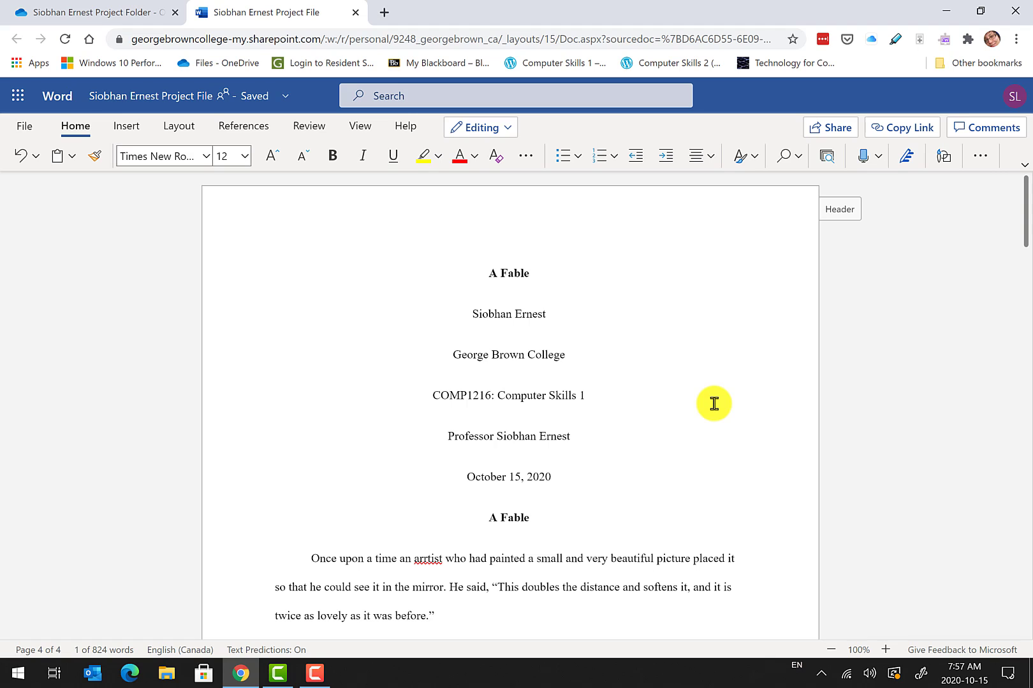
double_click(480, 273)
double_click(470, 315)
double_click(453, 355)
double_click(453, 396)
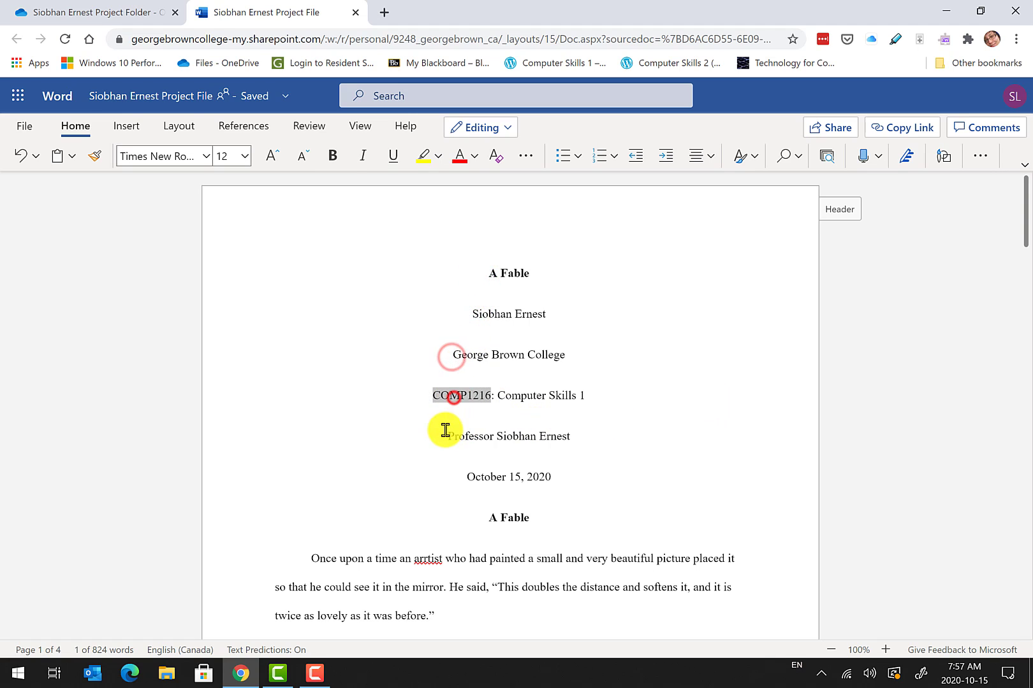
double_click(445, 435)
double_click(464, 478)
click(488, 516)
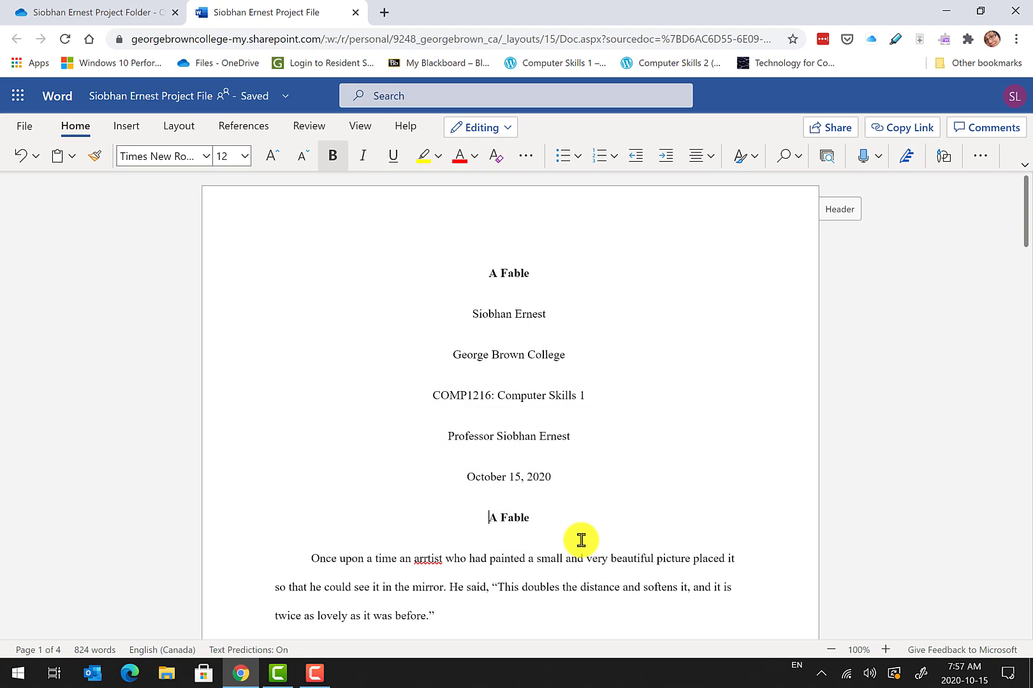
key(Left)
Insert a page break after the date so the second 'A Fable' starts a new page.
click(125, 132)
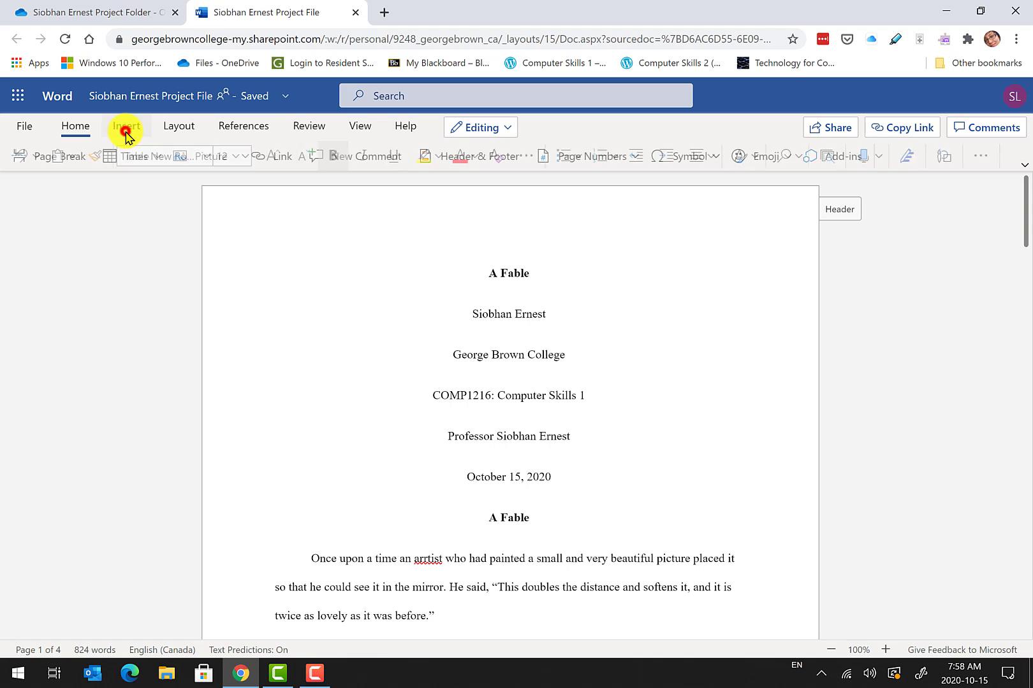
click(41, 161)
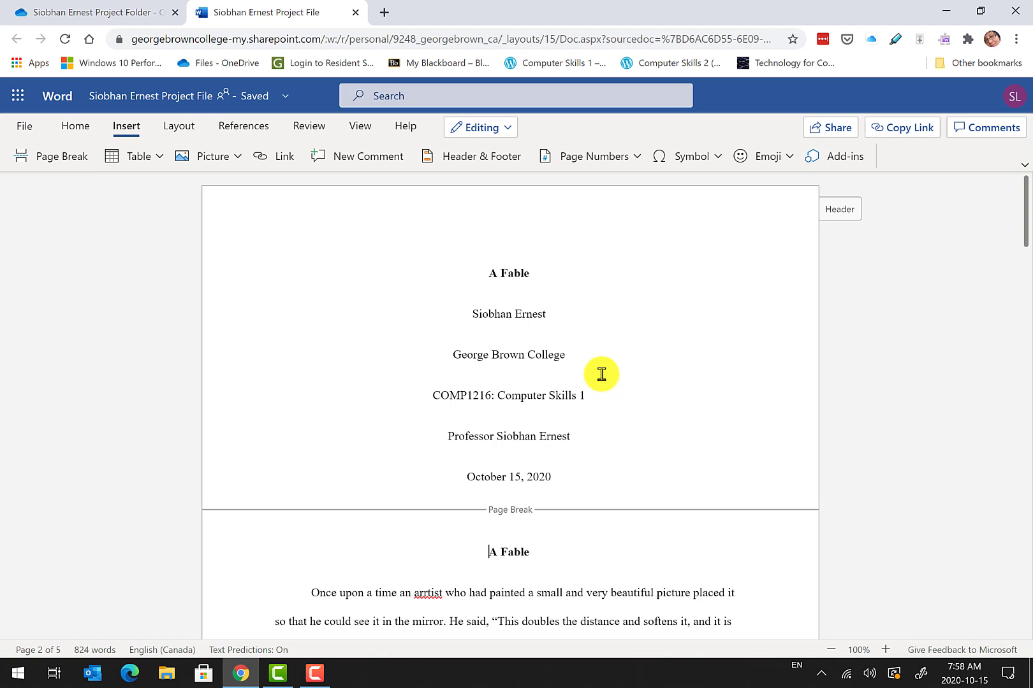
click(514, 269)
click(71, 127)
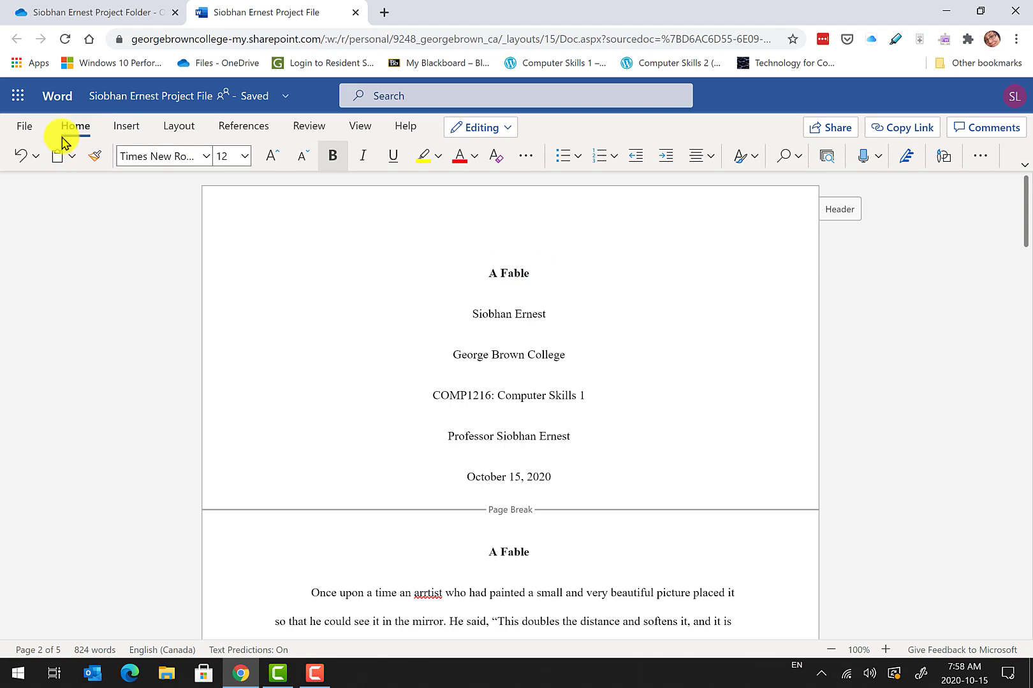
Set the title paragraph's Spacing Before to 160 pt in Paragraph Options.
click(979, 156)
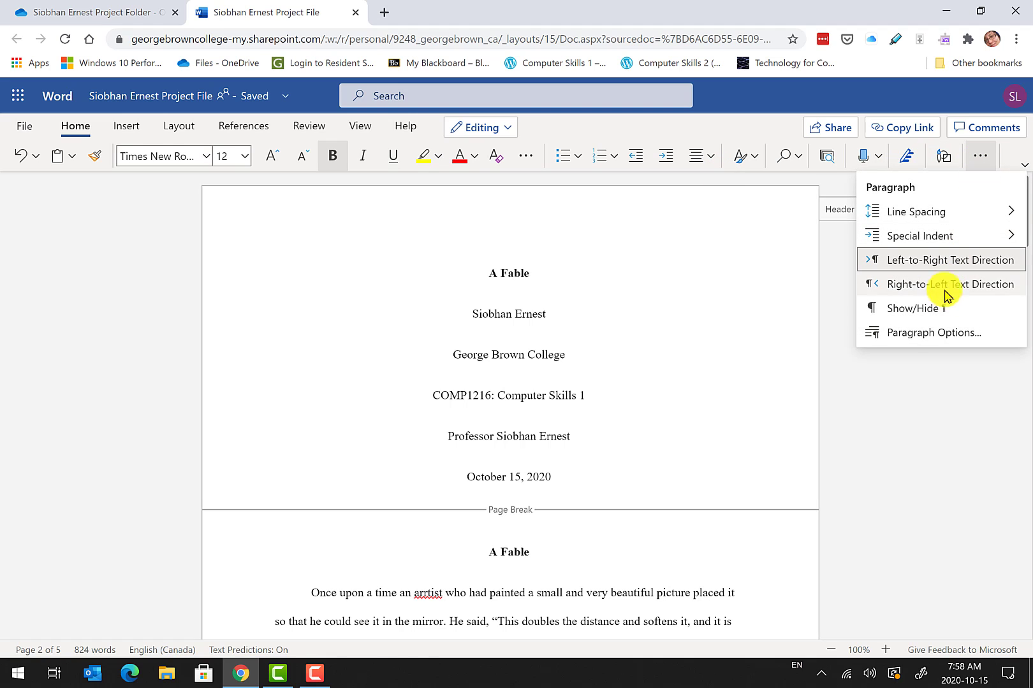
click(934, 343)
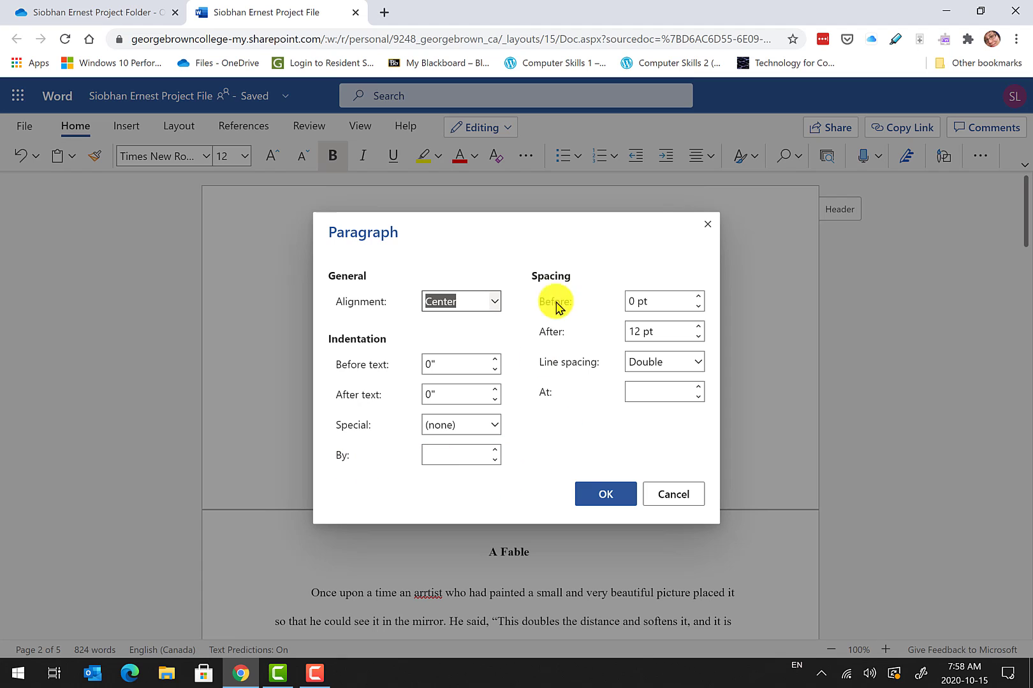
click(668, 299)
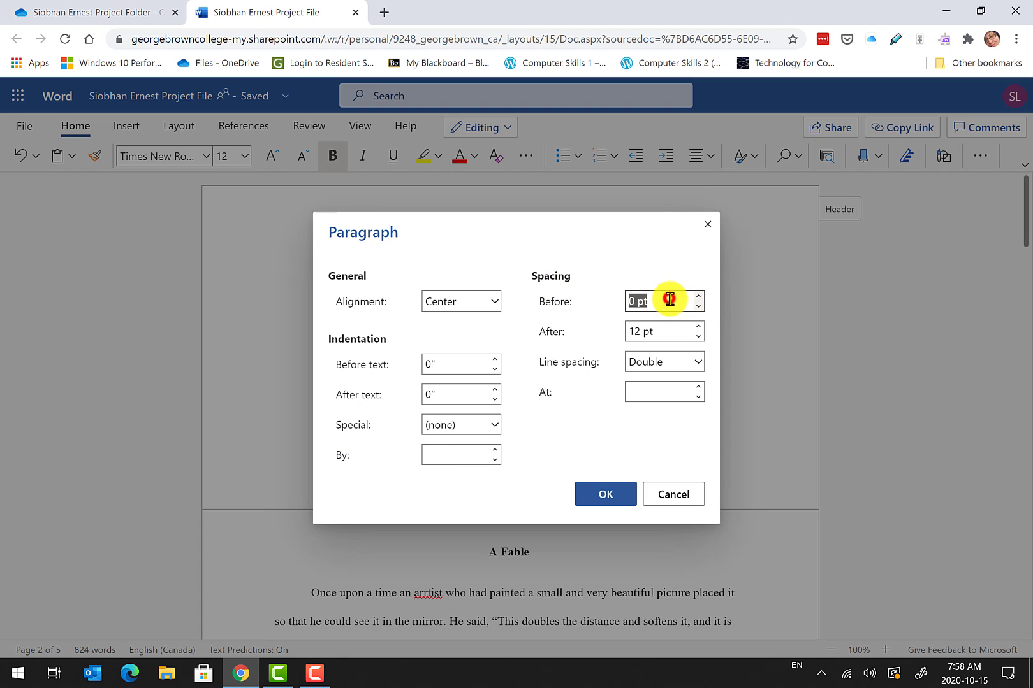
text(1)
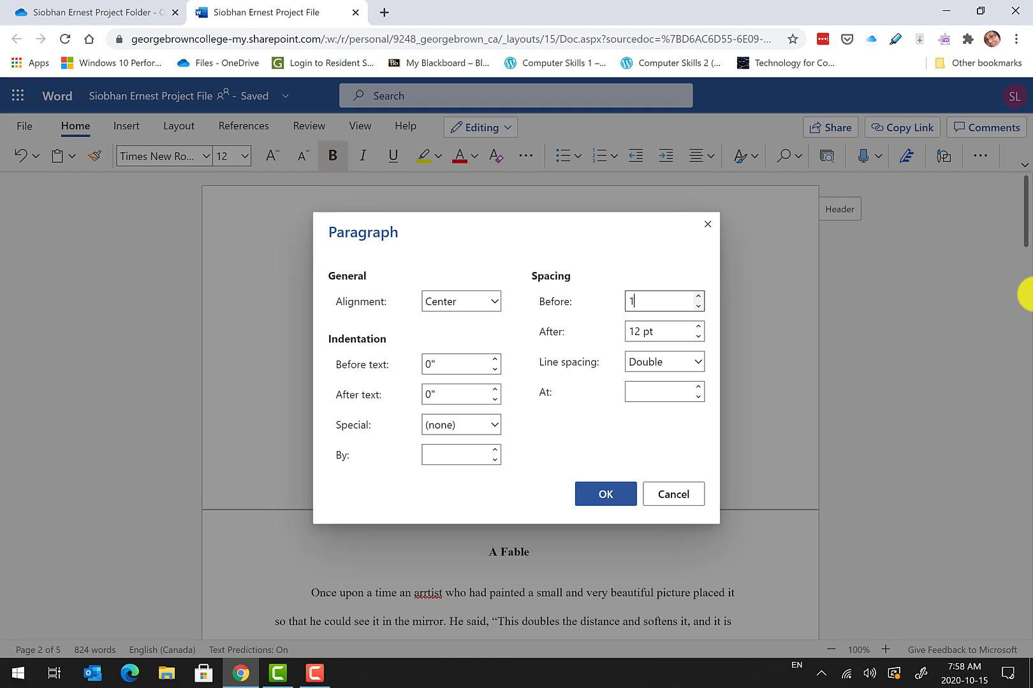
text(60 pt)
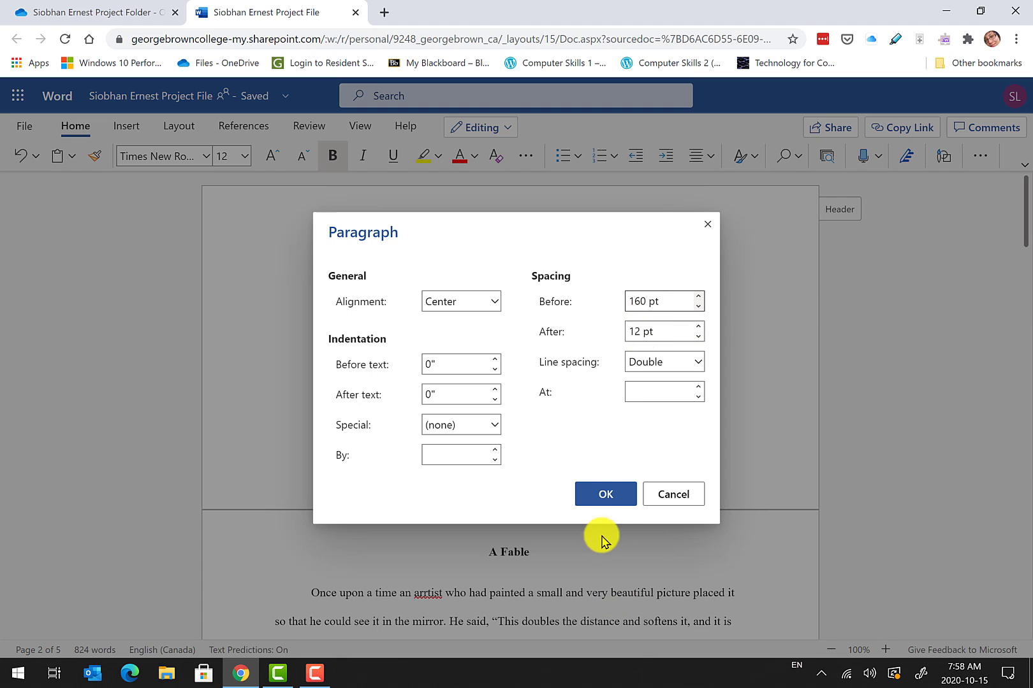
click(618, 500)
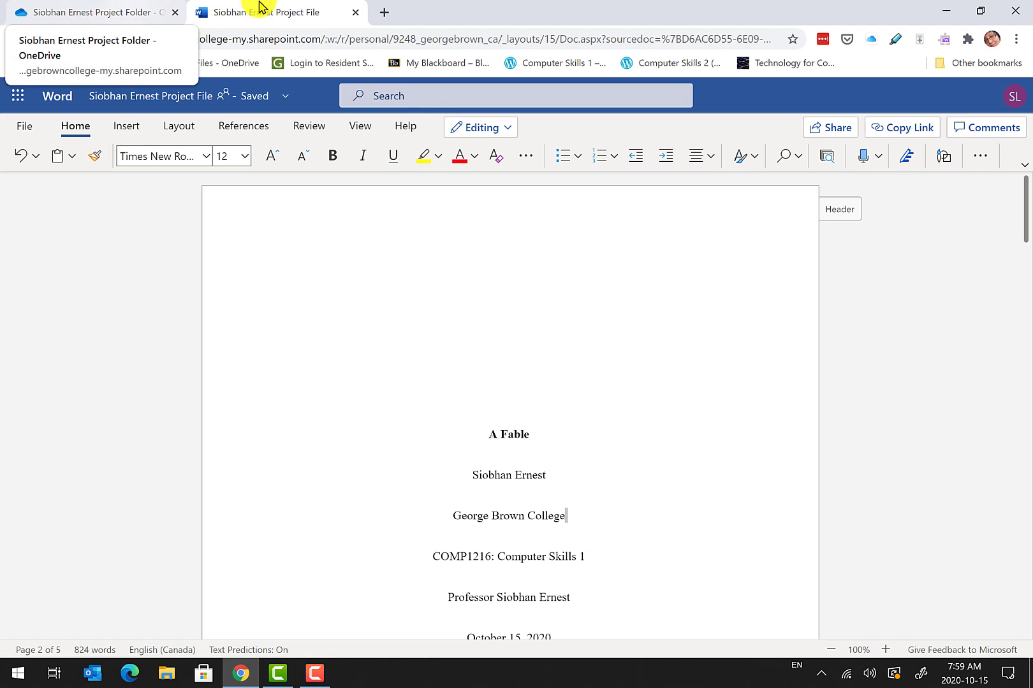
In a new tab, go to the My Blackboard portal and log in with the username and password.
click(385, 12)
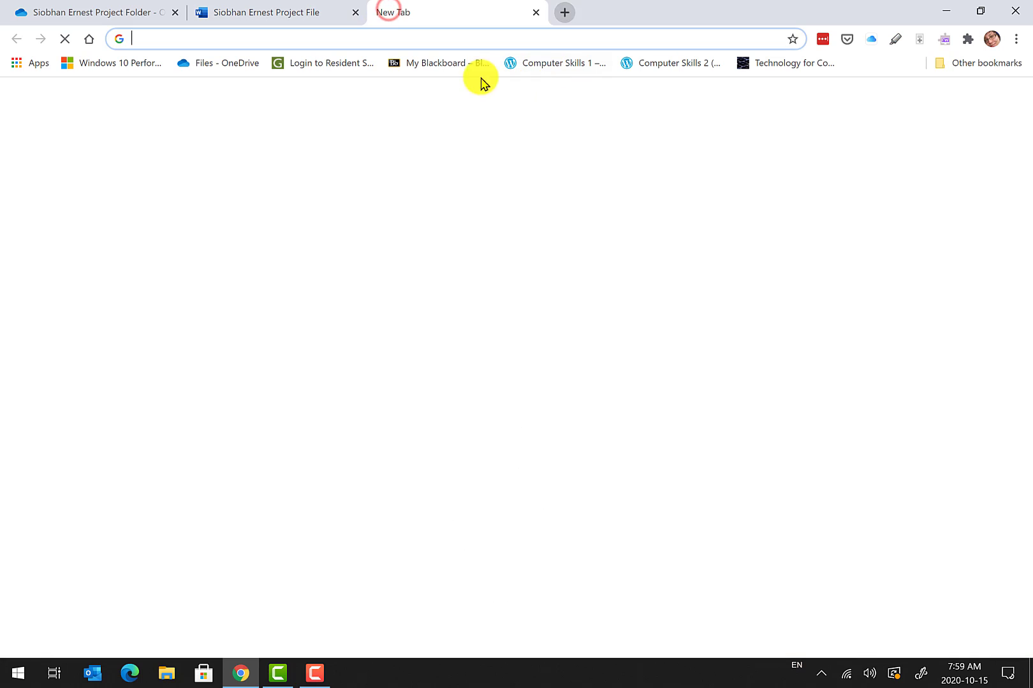
click(444, 62)
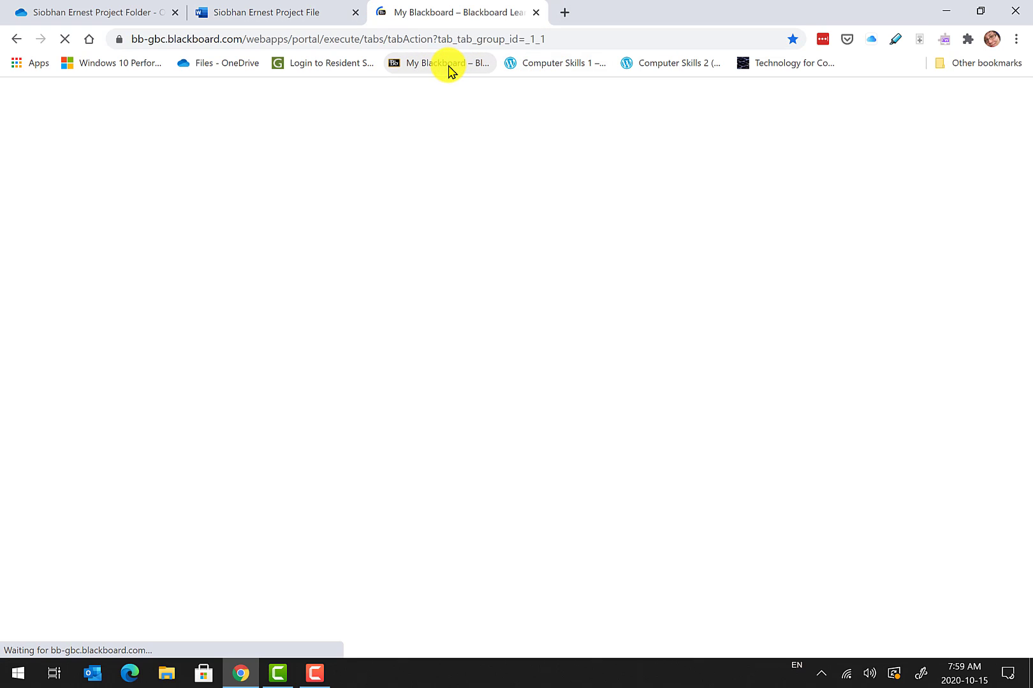
text(9248)
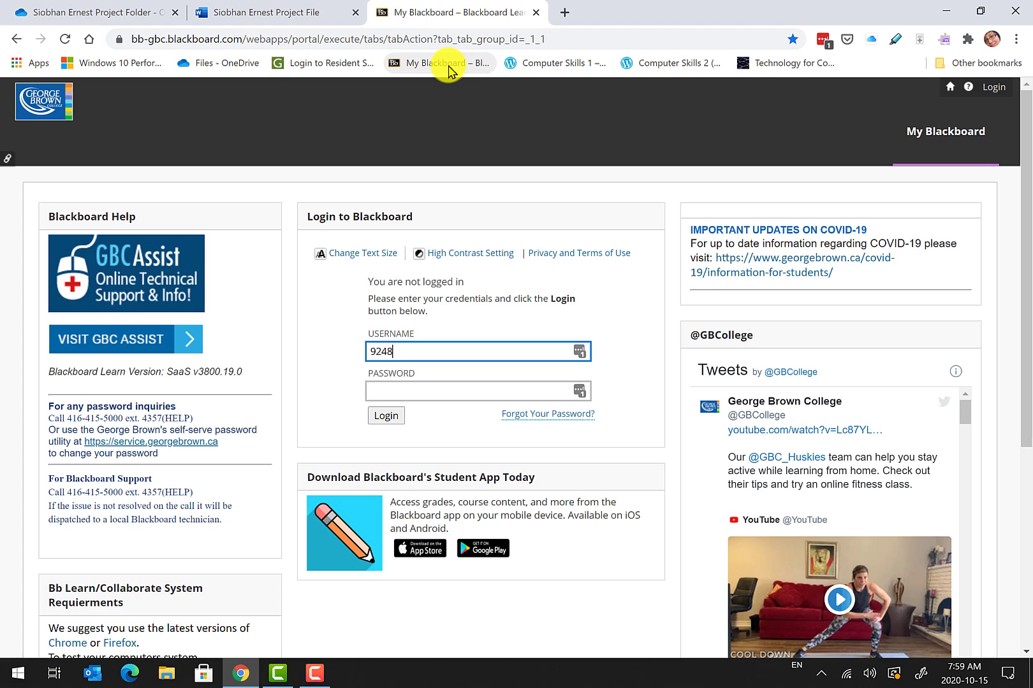
key(Tab)
text(••••••)
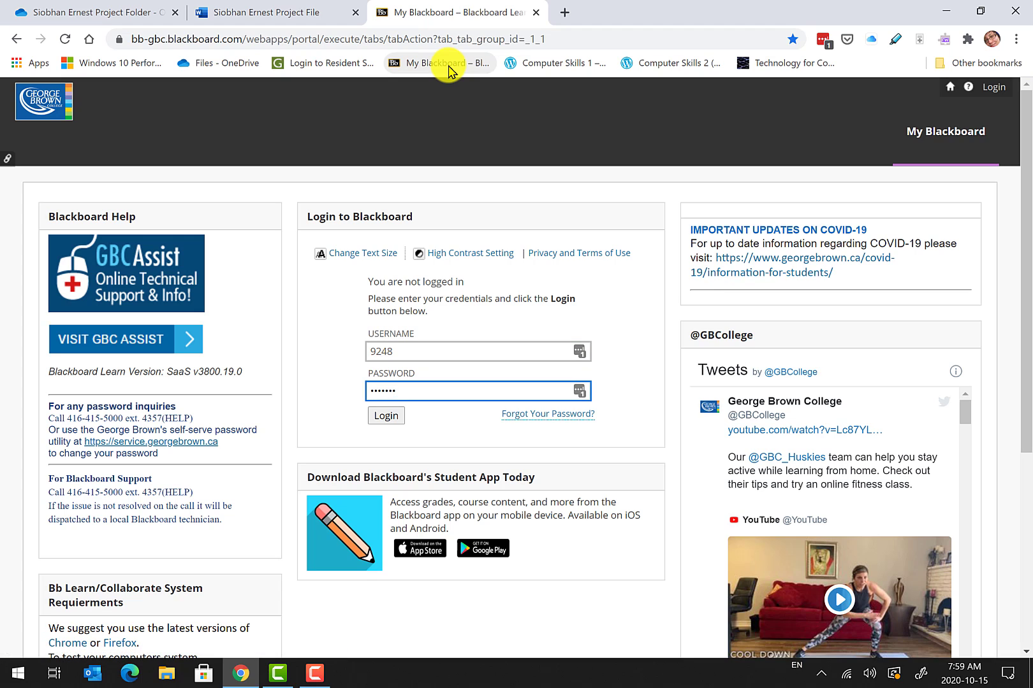
key(Return)
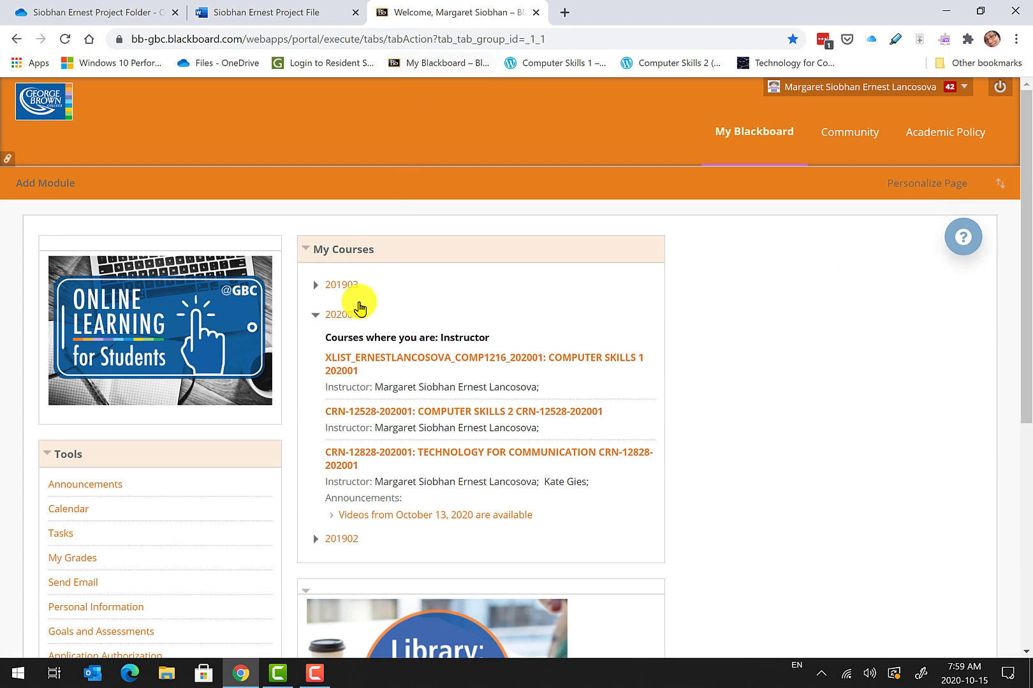
Open Assignment 1 under COMPUTER SKILLS 1 Assignments and click Submit on its upload page.
click(388, 358)
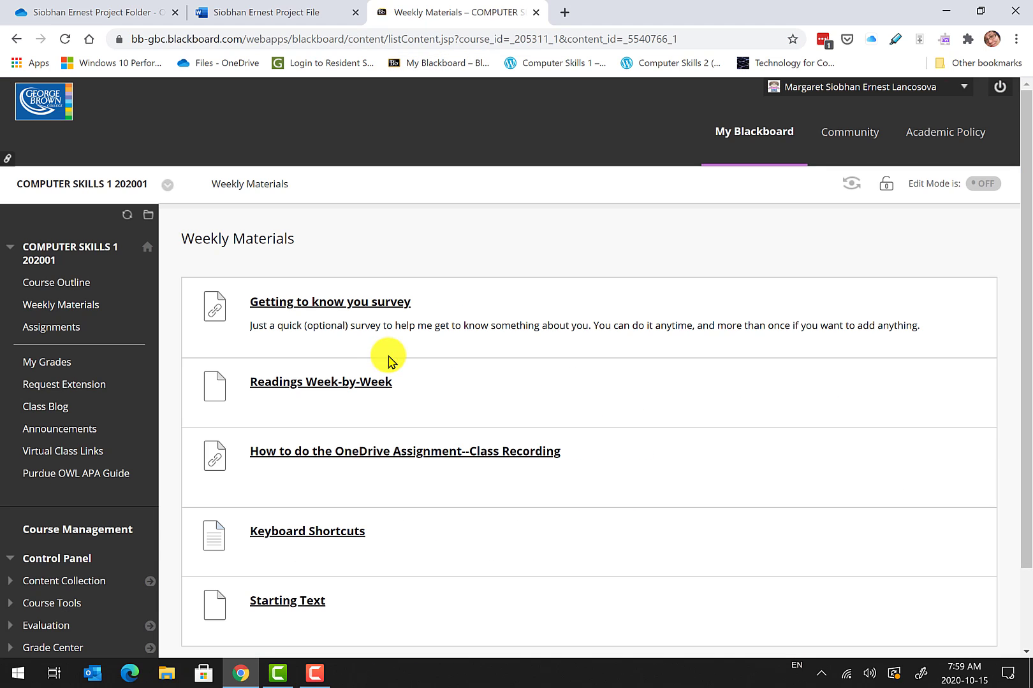
click(40, 327)
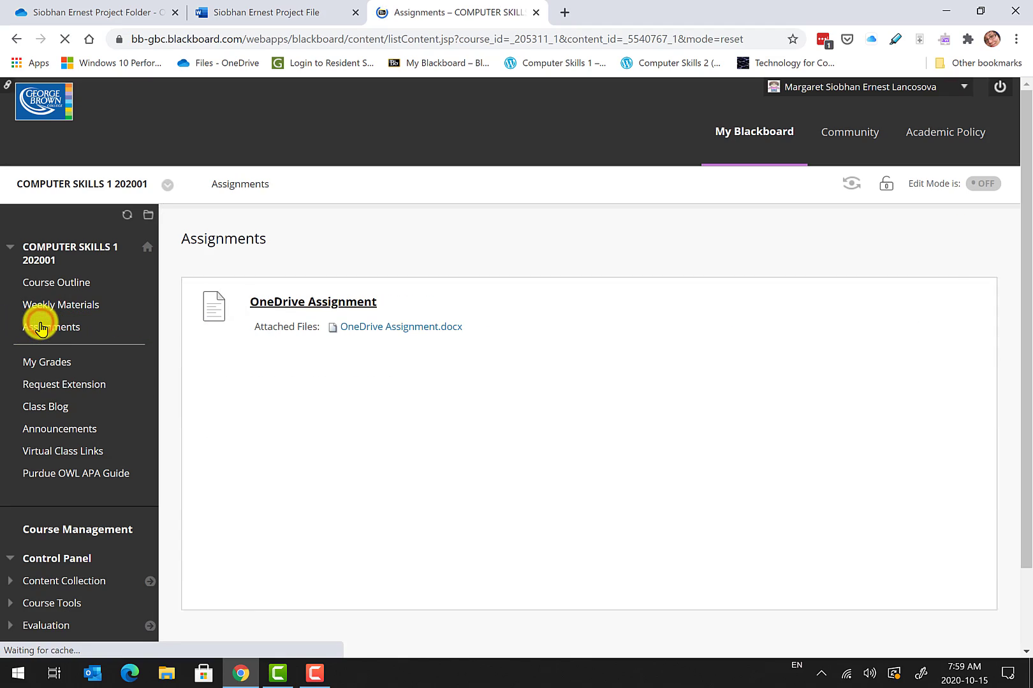
scroll(548, 427, down, 10)
scroll(553, 426, down, 10)
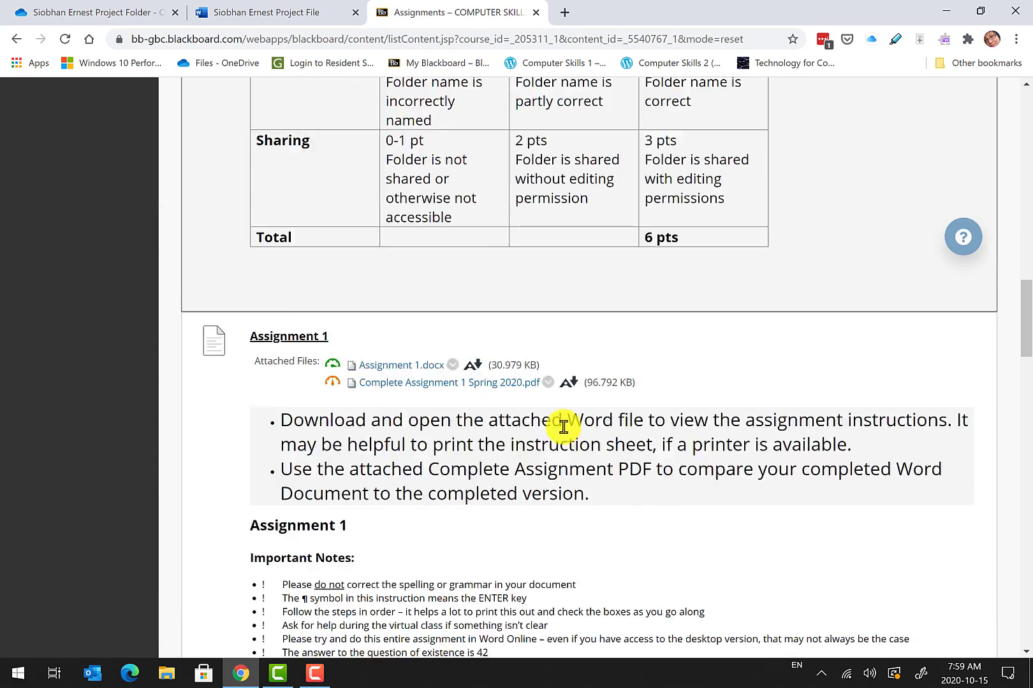
drag(1023, 362, 1022, 329)
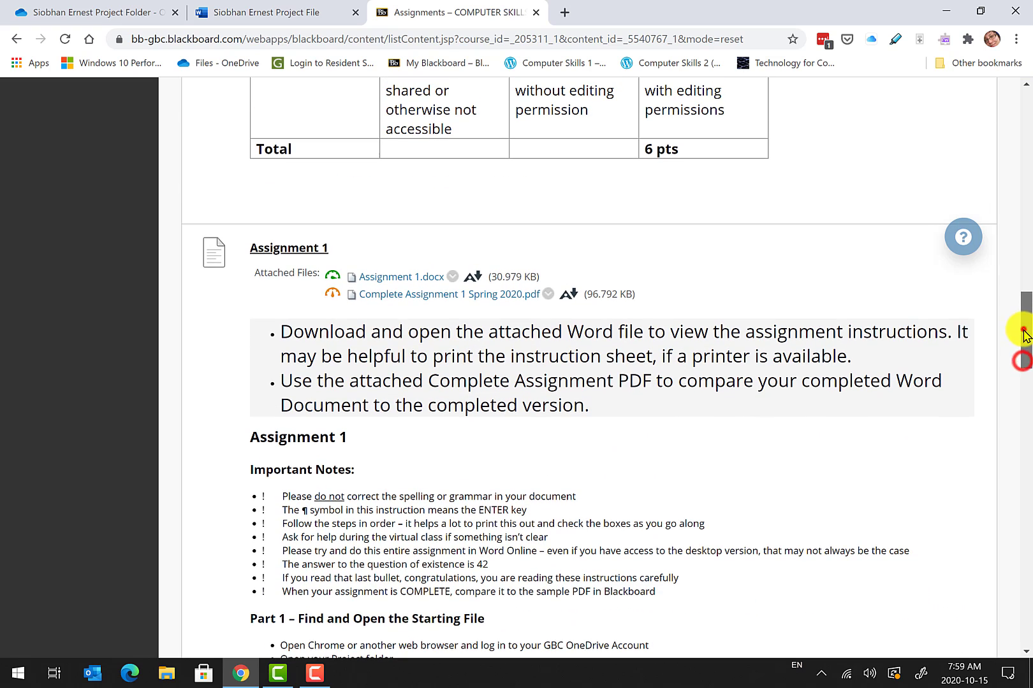
click(301, 250)
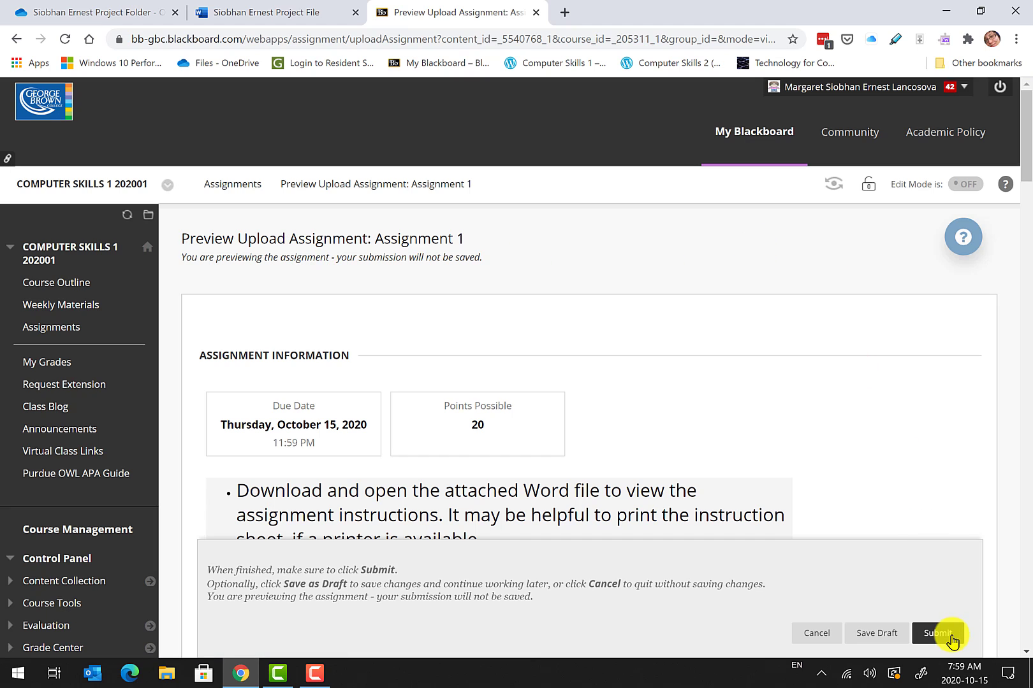
click(938, 633)
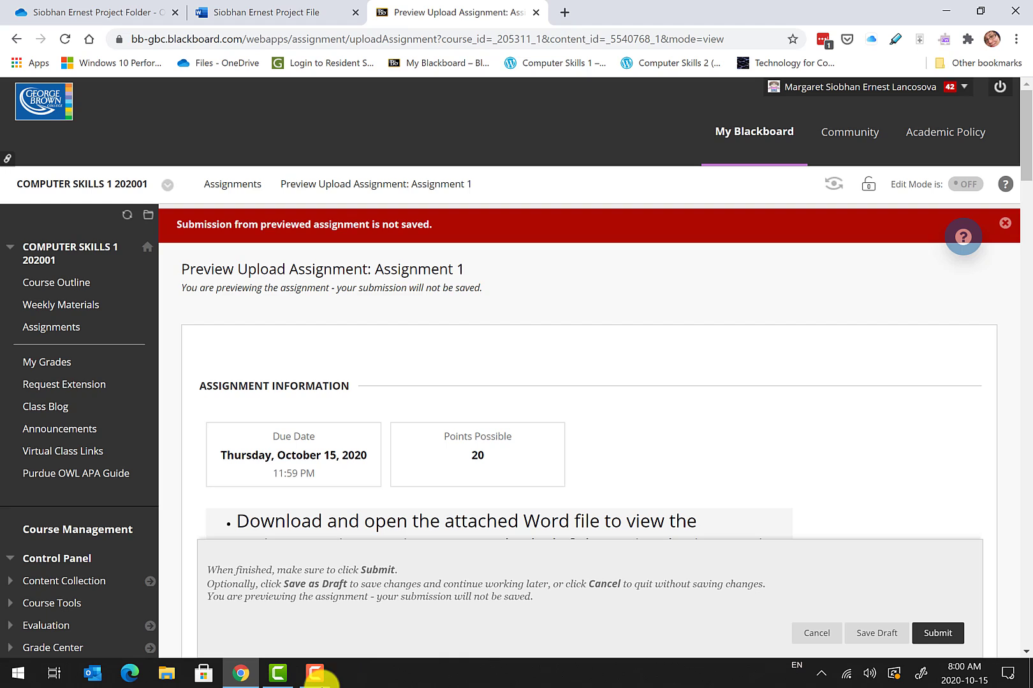
mouse_move(894, 677)
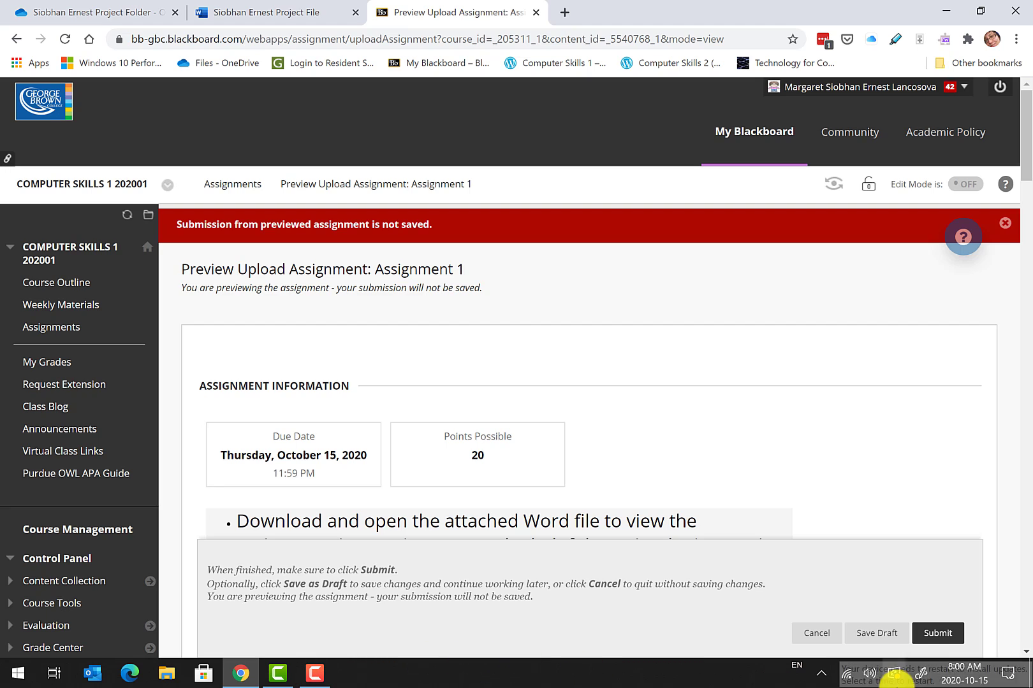